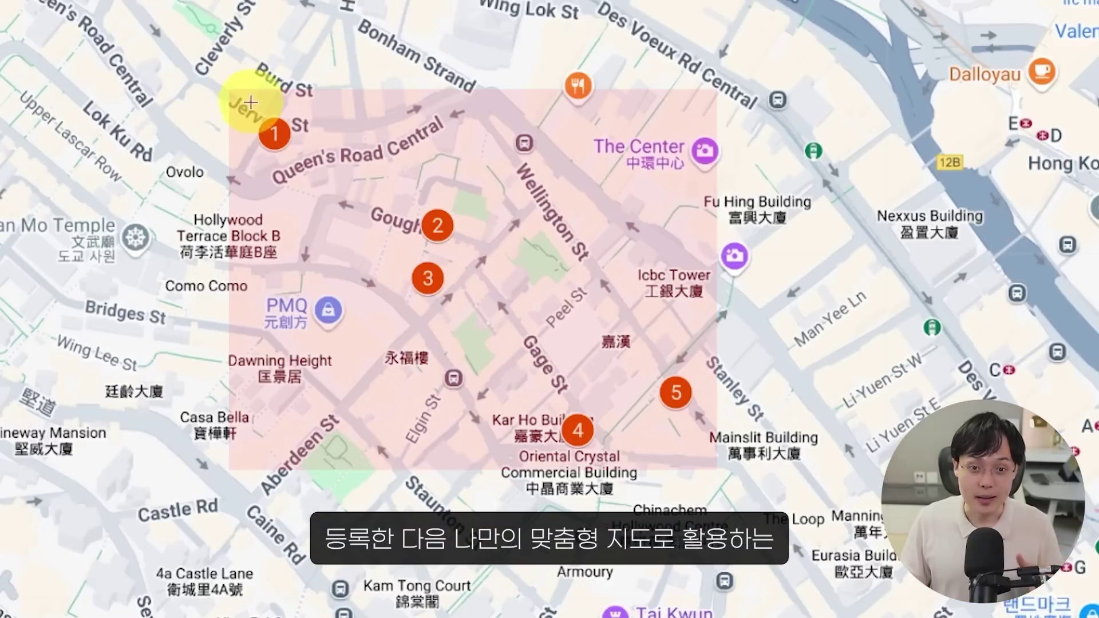
Draw a connected line on the map through the numbered places 1 to 5.
click(274, 134)
click(428, 273)
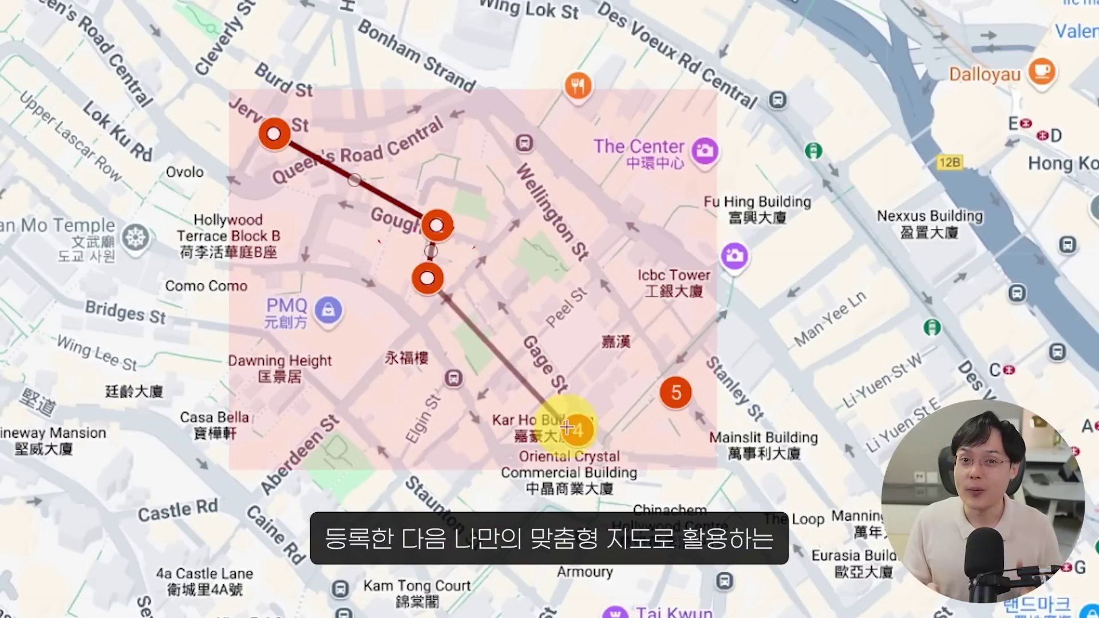
click(579, 430)
double_click(676, 393)
click(590, 313)
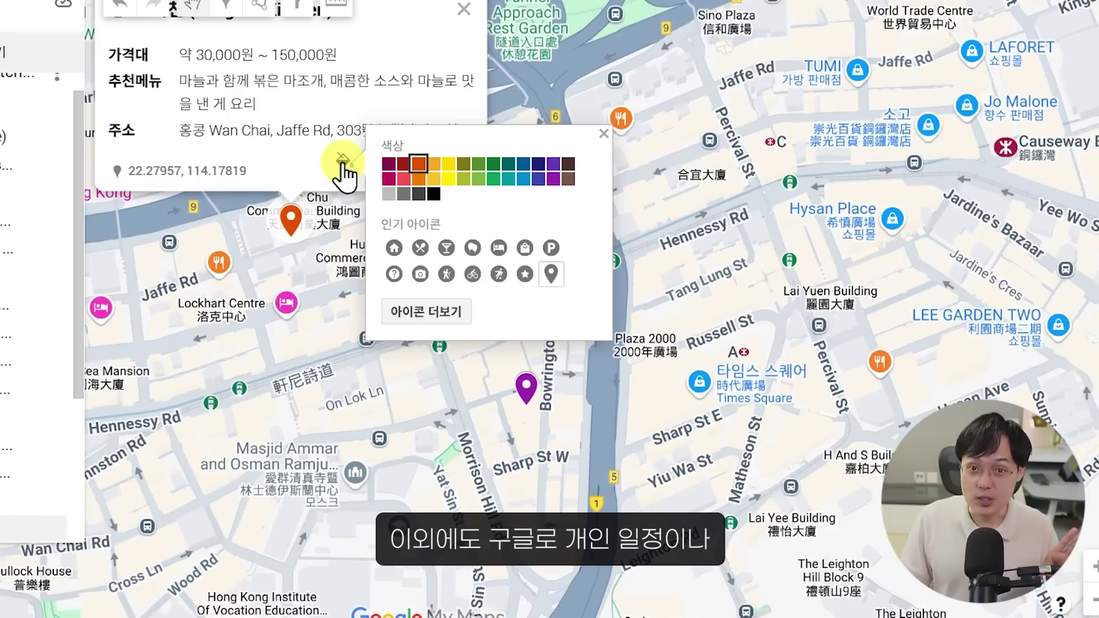
Change the orange pin near Tien Chu Commercial Building to the fork-and-knife restaurant icon.
click(420, 248)
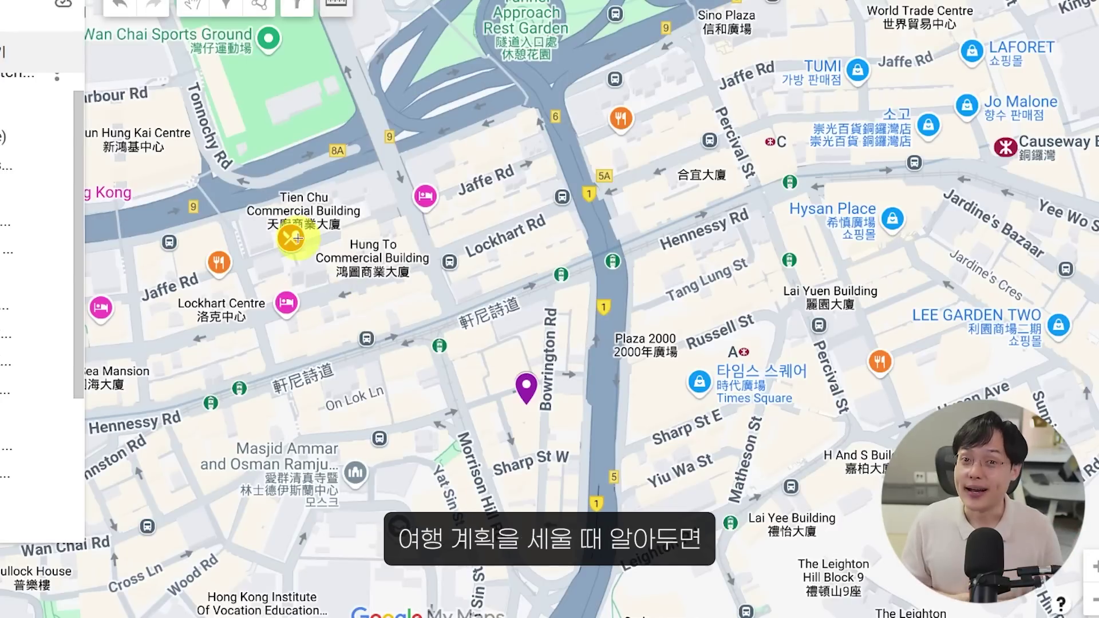
click(291, 221)
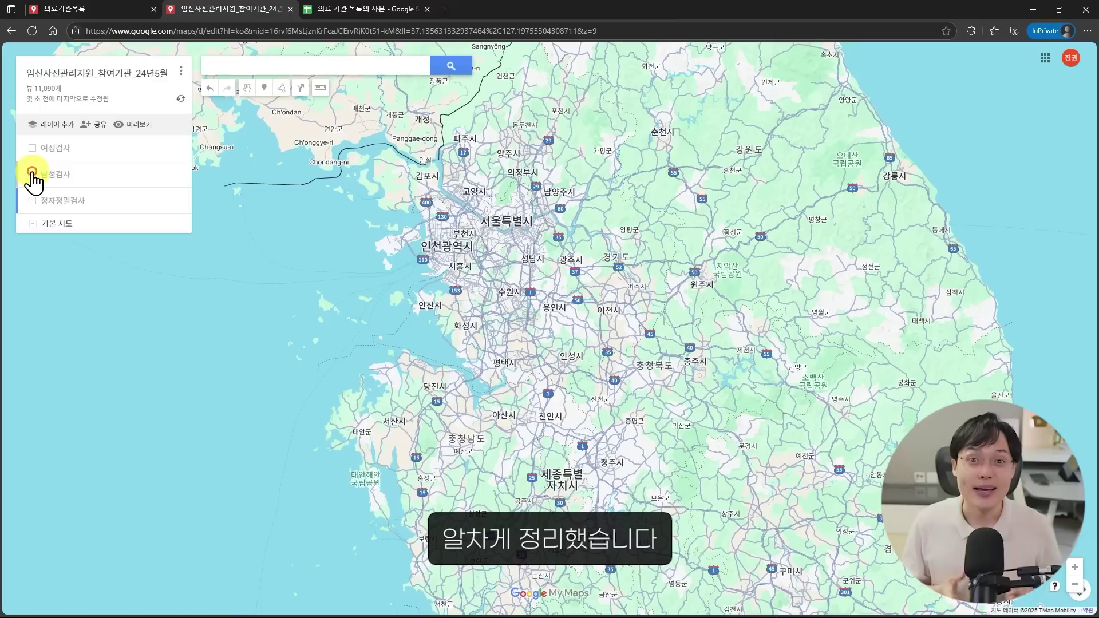
Toggle the examination layers, including 남성검사 and 여성검사, to view their institution markers on the map.
click(32, 173)
click(32, 147)
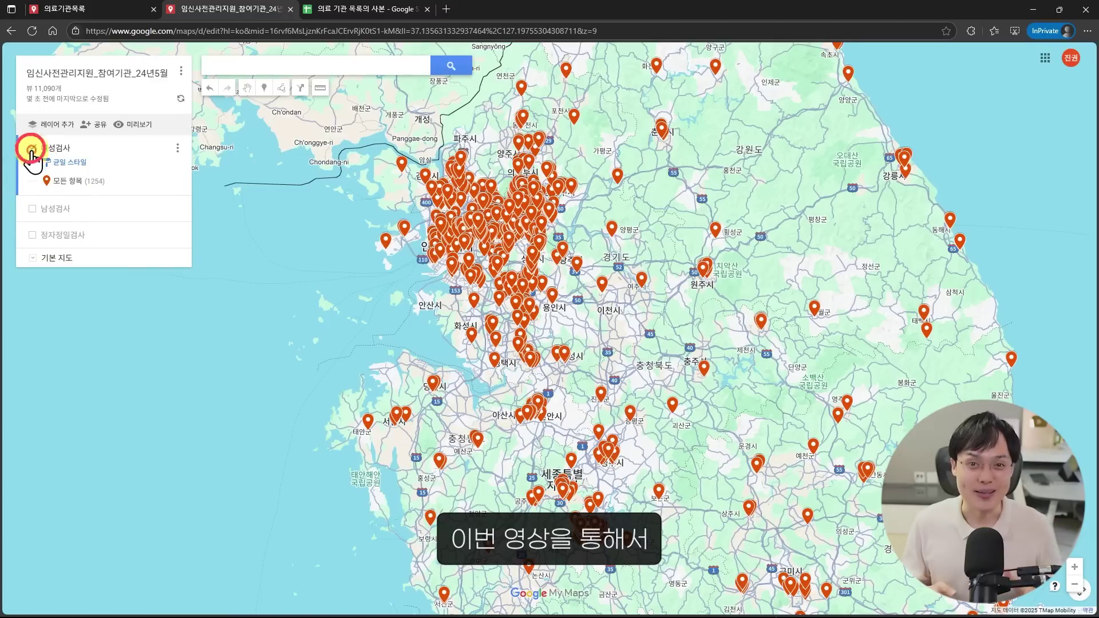
click(32, 268)
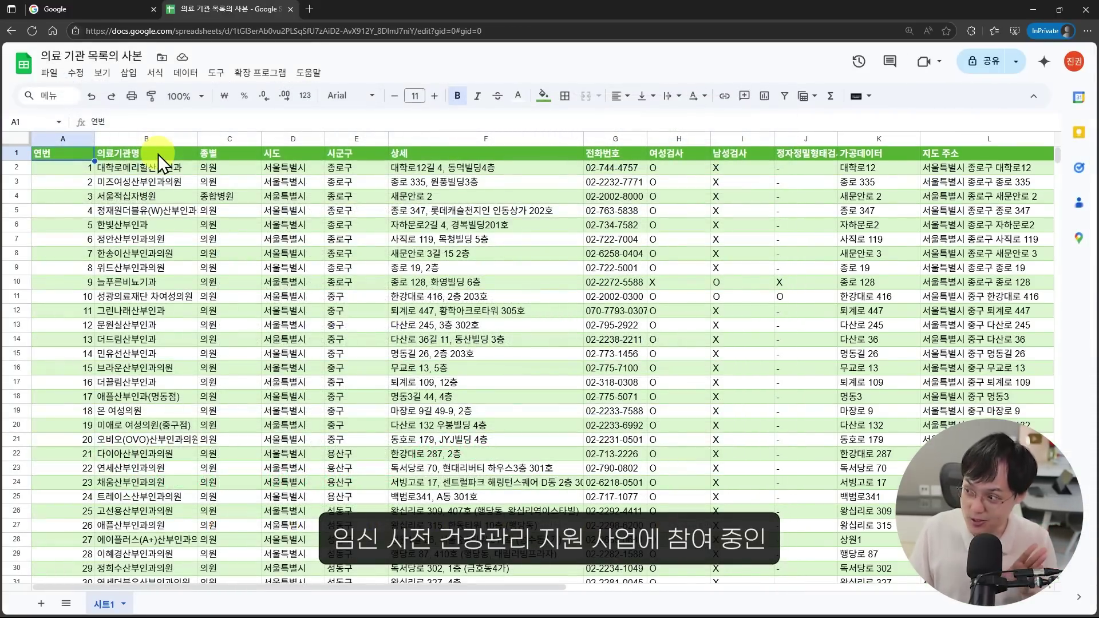
Review the medical institution sheet's columns, from 의료기관명, 시도, 시군구 and 상세 through the examination types to 지도 주소.
drag(158, 154, 165, 315)
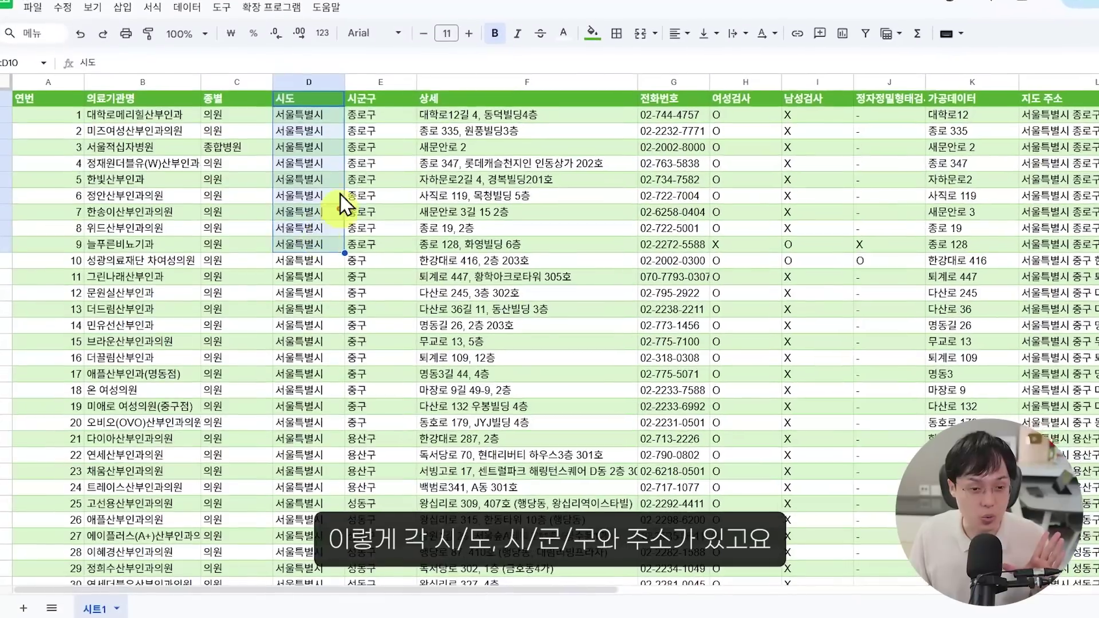
drag(349, 141, 392, 257)
drag(503, 91, 504, 206)
scroll(657, 141, right, 1)
scroll(657, 140, right, 2)
drag(831, 95, 824, 281)
drag(944, 95, 945, 217)
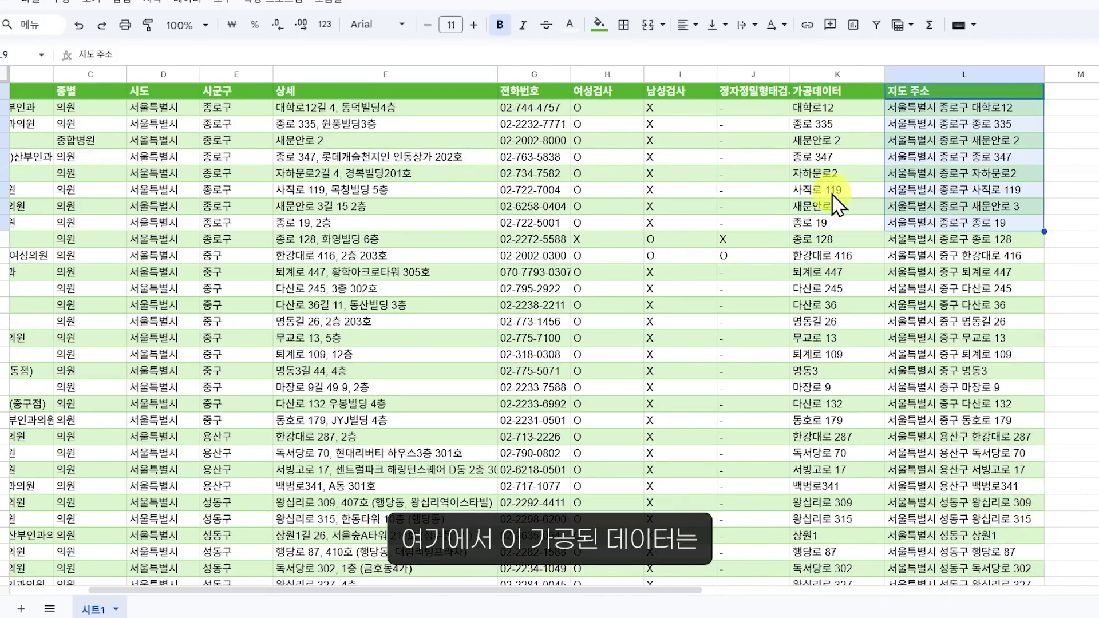
Compare the detailed addresses in the 상세 column with the cleaned road-name addresses in the 가공데이터 column.
scroll(662, 201, left, 3)
drag(519, 94, 533, 267)
click(539, 111)
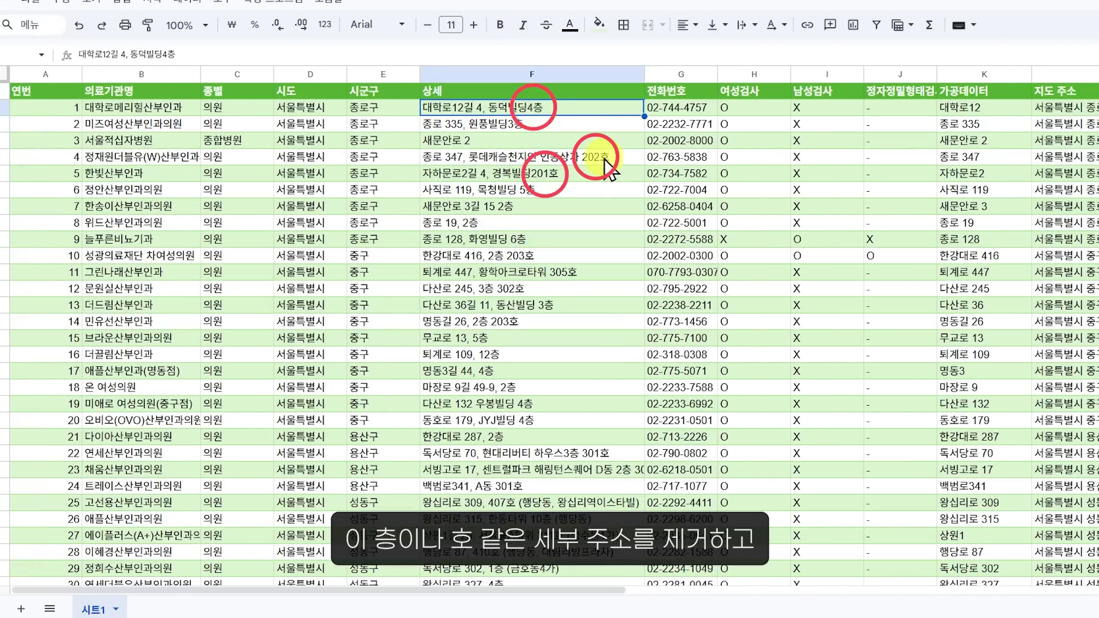
drag(953, 108, 987, 278)
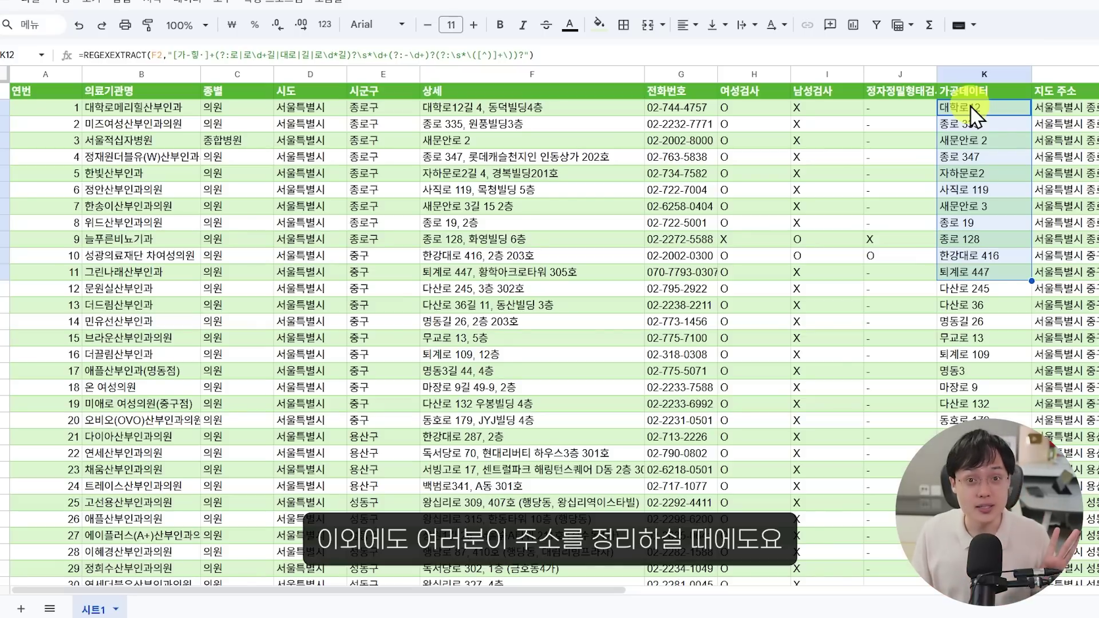
click(535, 109)
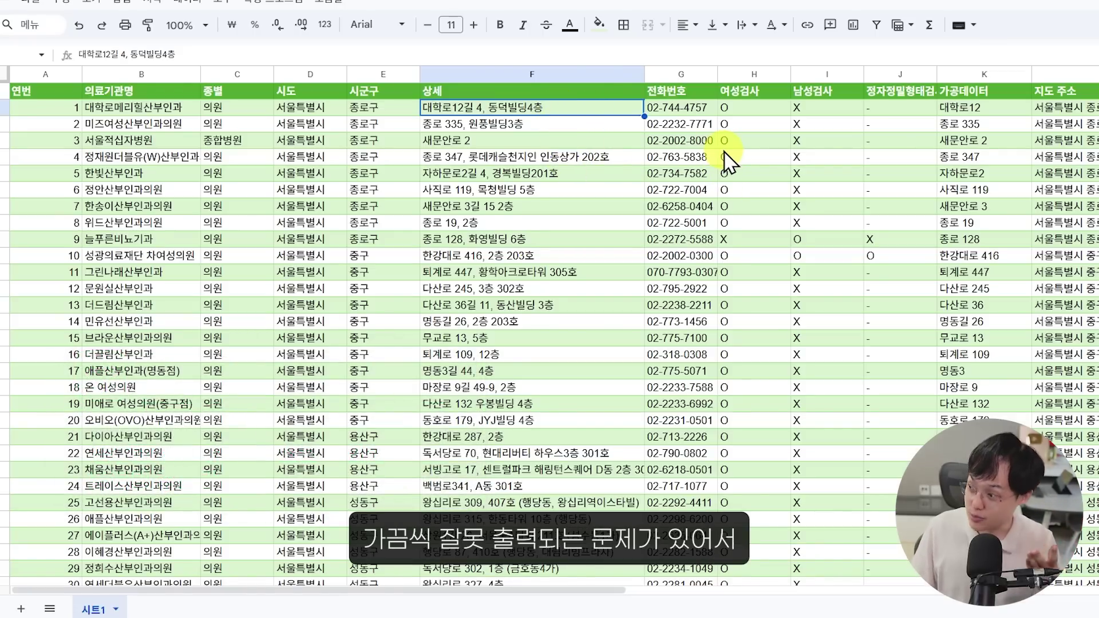
drag(985, 92, 982, 160)
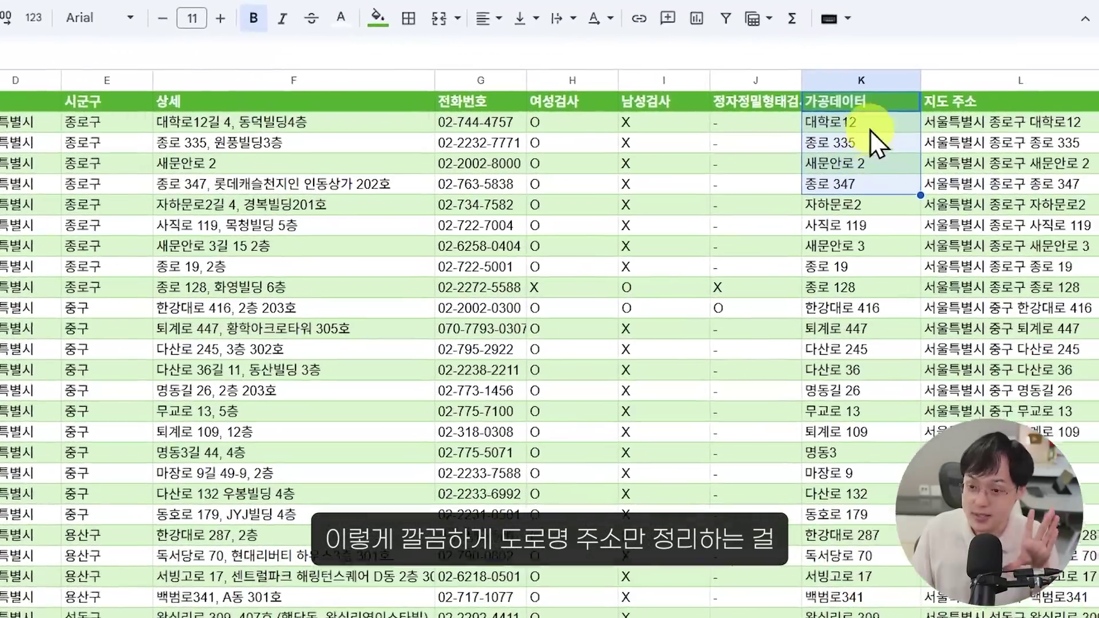
drag(963, 113, 963, 165)
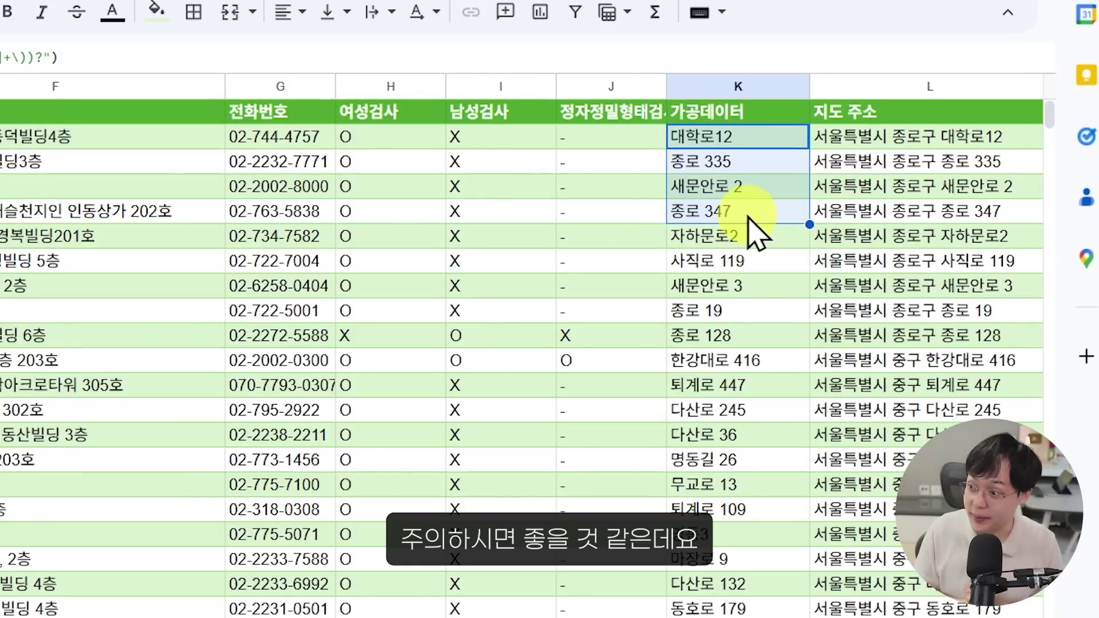
Inspect the REGEXEXTRACT formula in the first 가공데이터 cell and review the combined 지도 주소 values.
click(744, 136)
double_click(740, 136)
drag(685, 138, 725, 137)
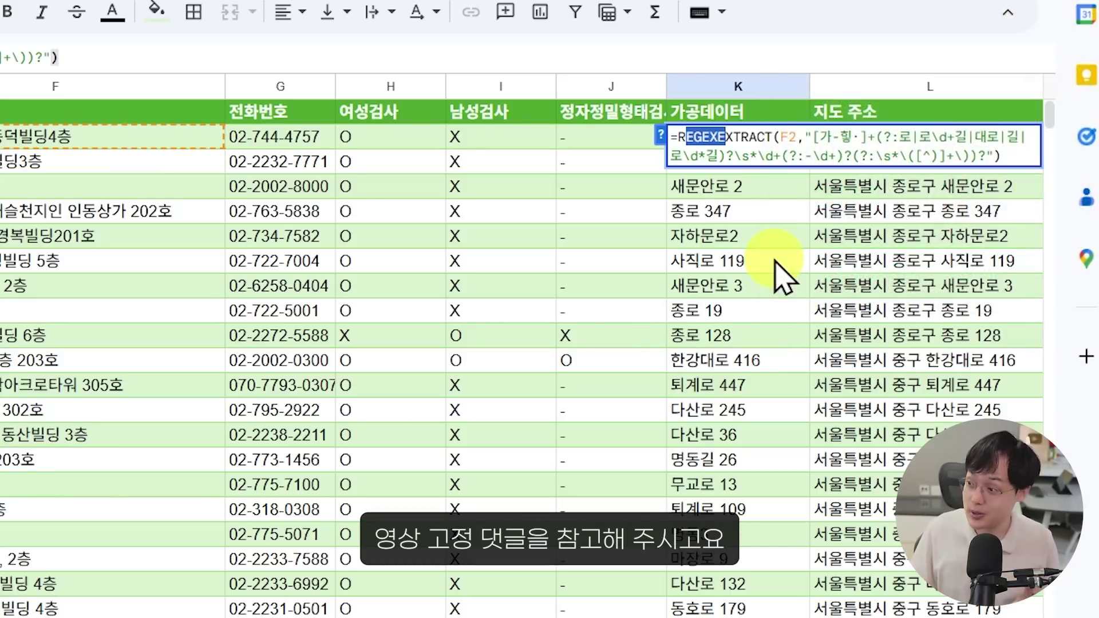
drag(704, 137, 733, 241)
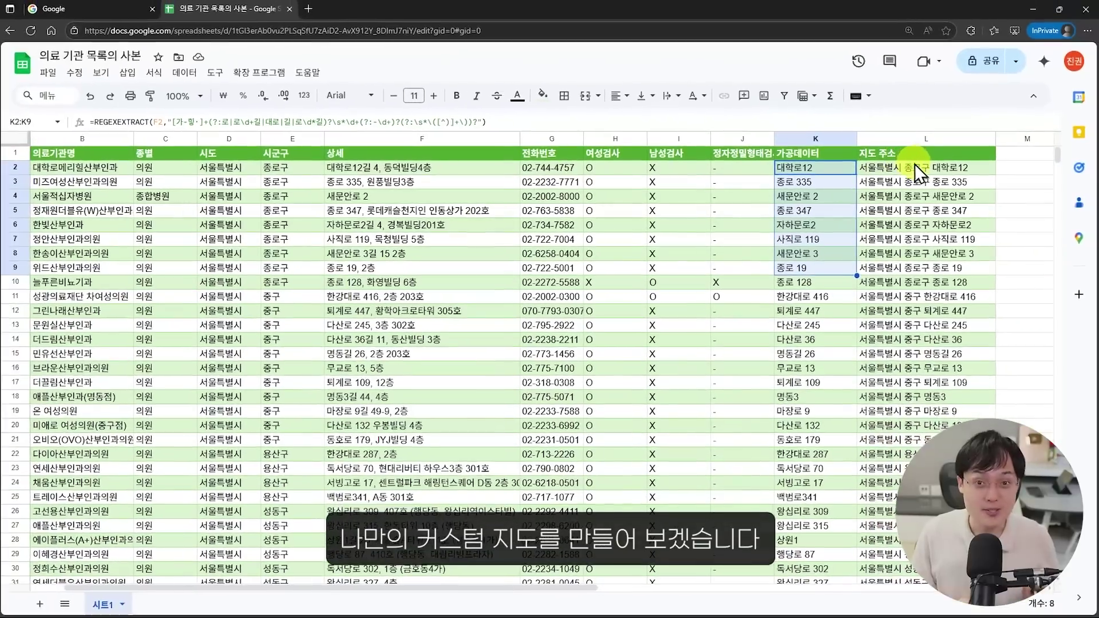
drag(938, 147, 915, 268)
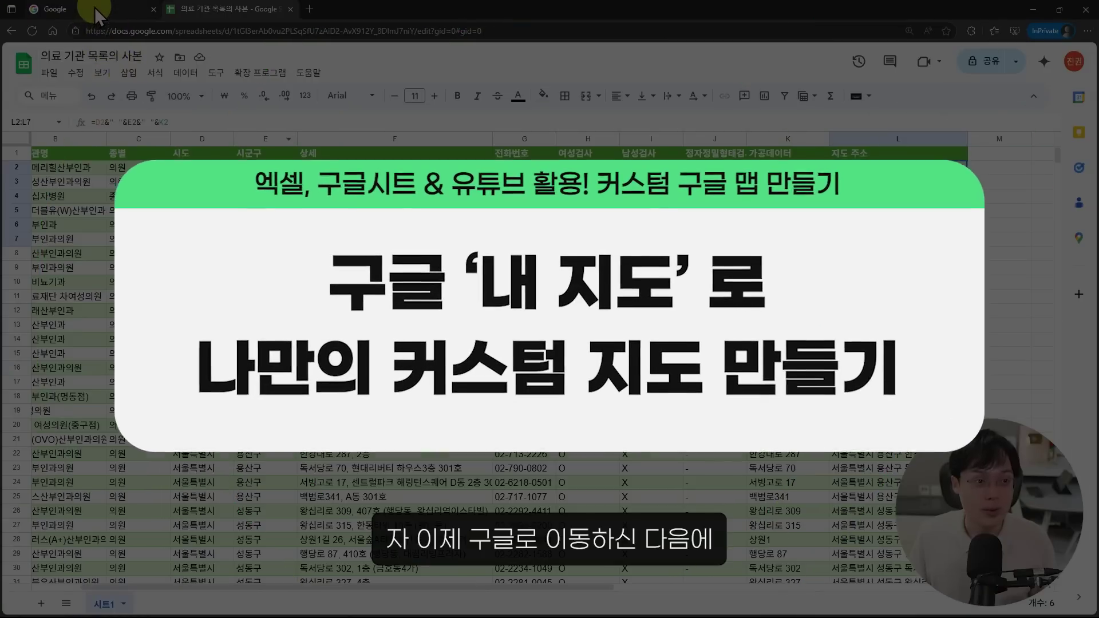
Search Google for 내 지도 and start Google My Maps from its information page.
click(95, 10)
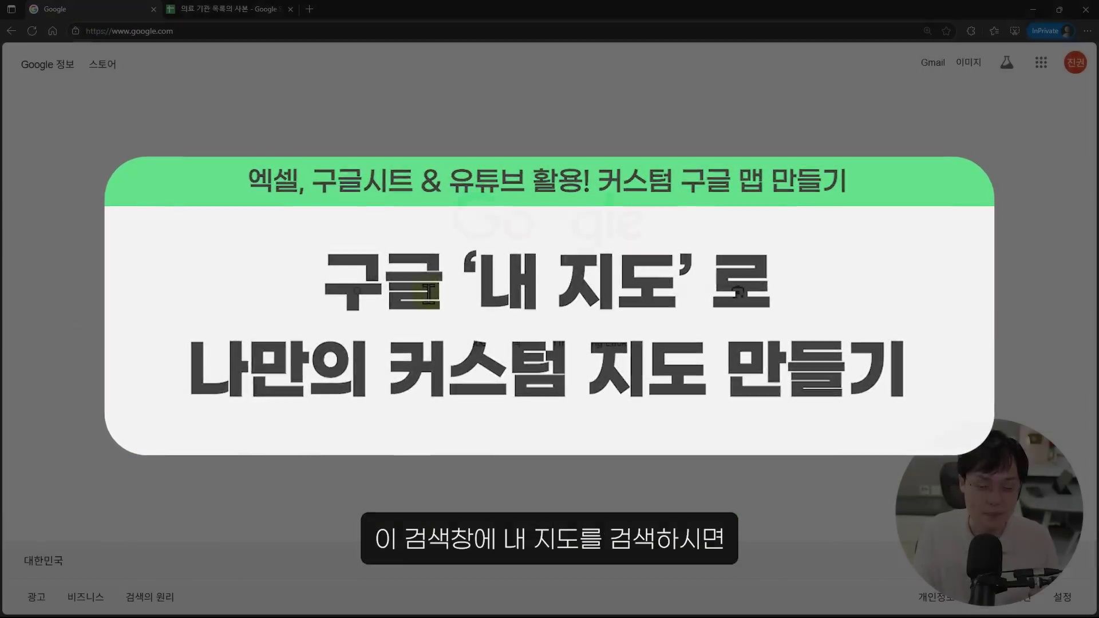
click(428, 293)
text(내 지되)
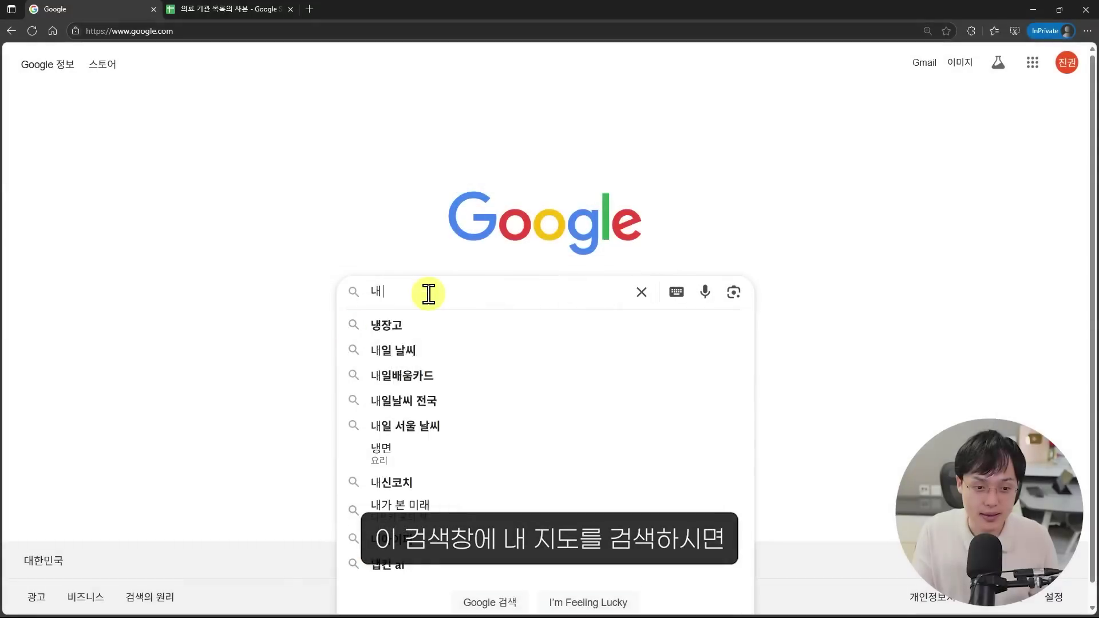
key(Return)
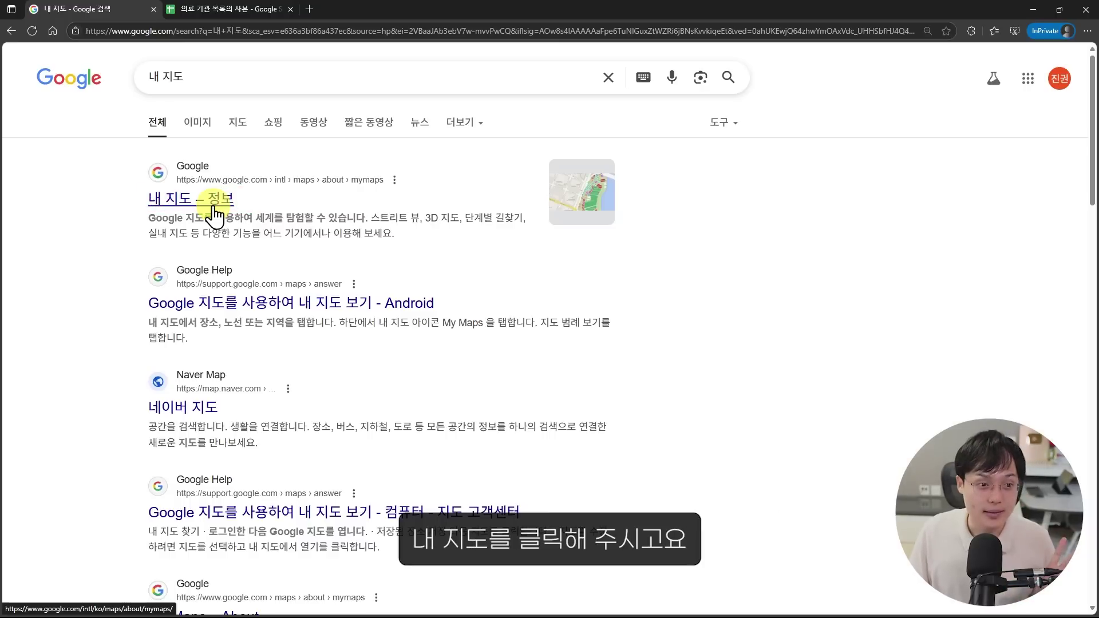
click(213, 209)
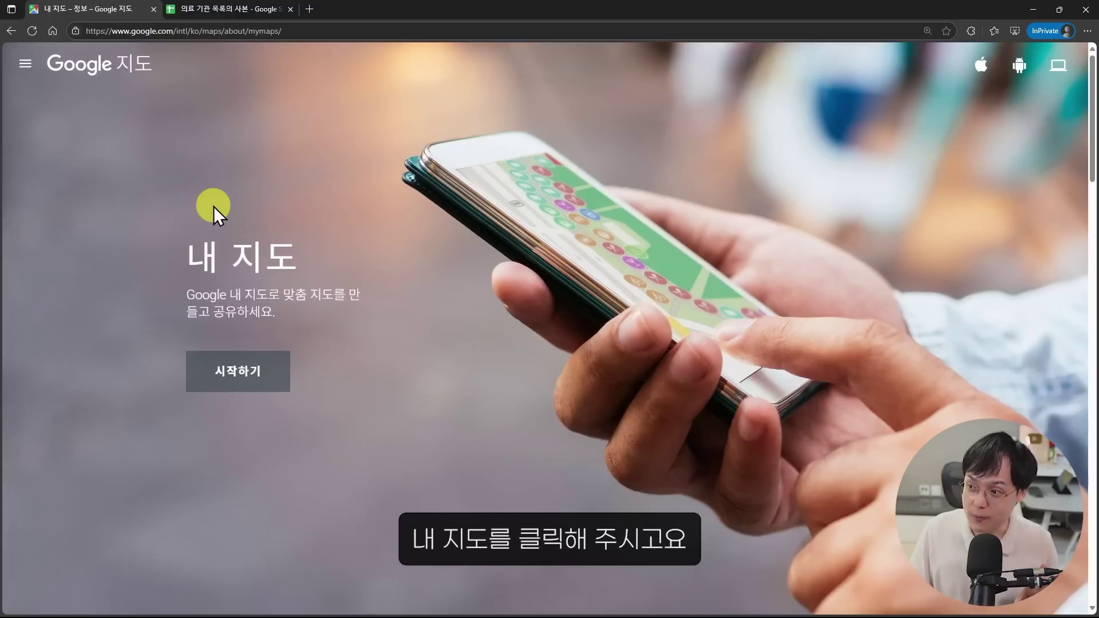
click(253, 372)
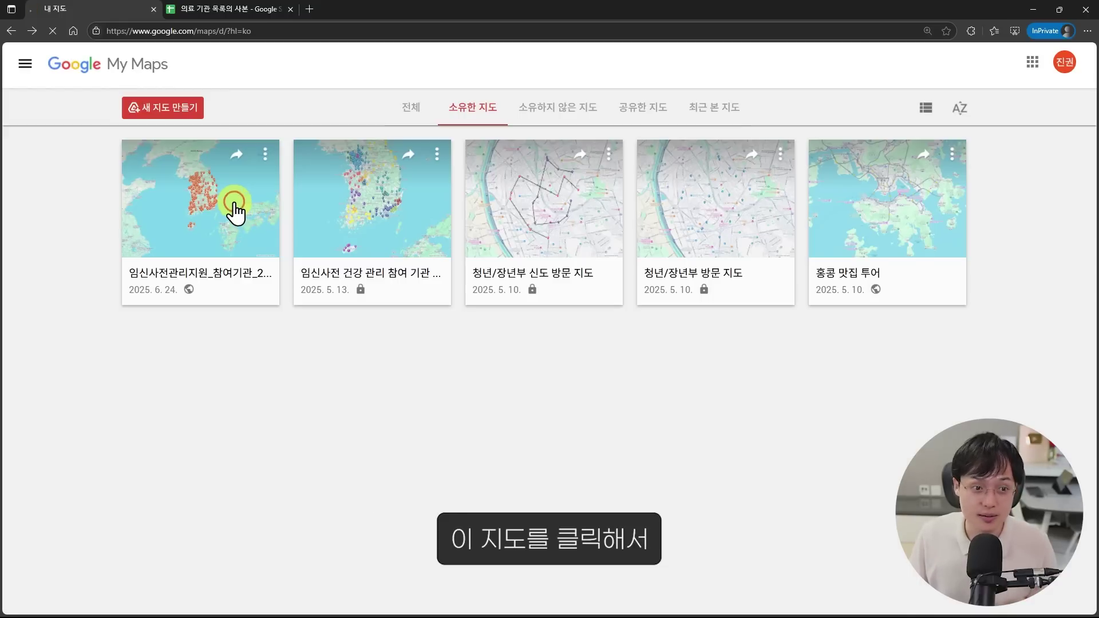
View the existing 임신사전관리지원_참여기관 map and return to the list of owned maps.
click(234, 205)
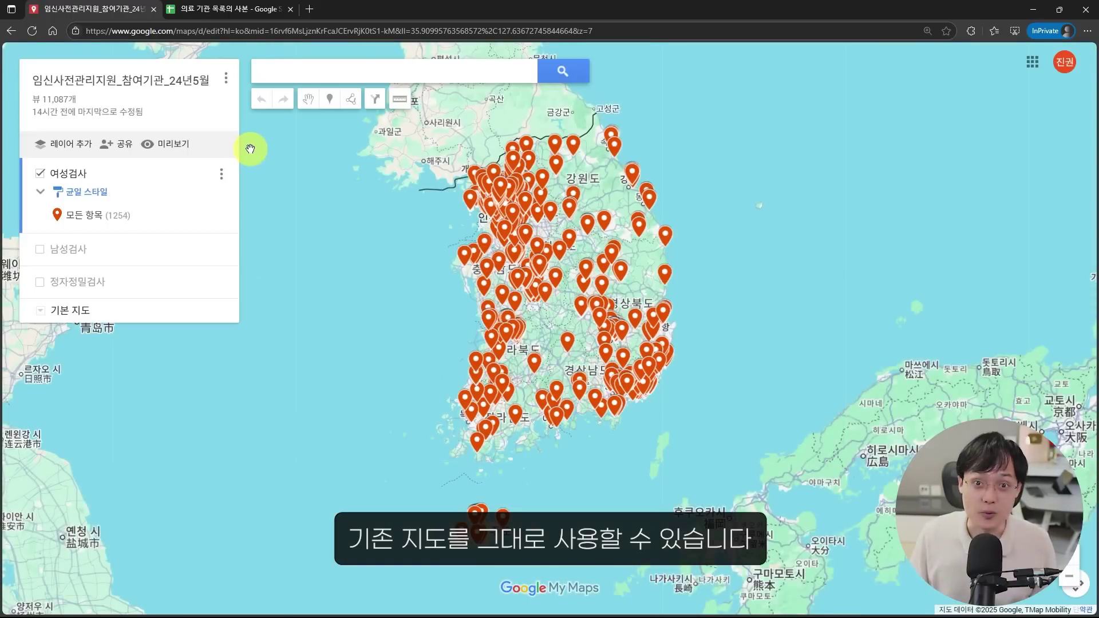
key(alt+Left)
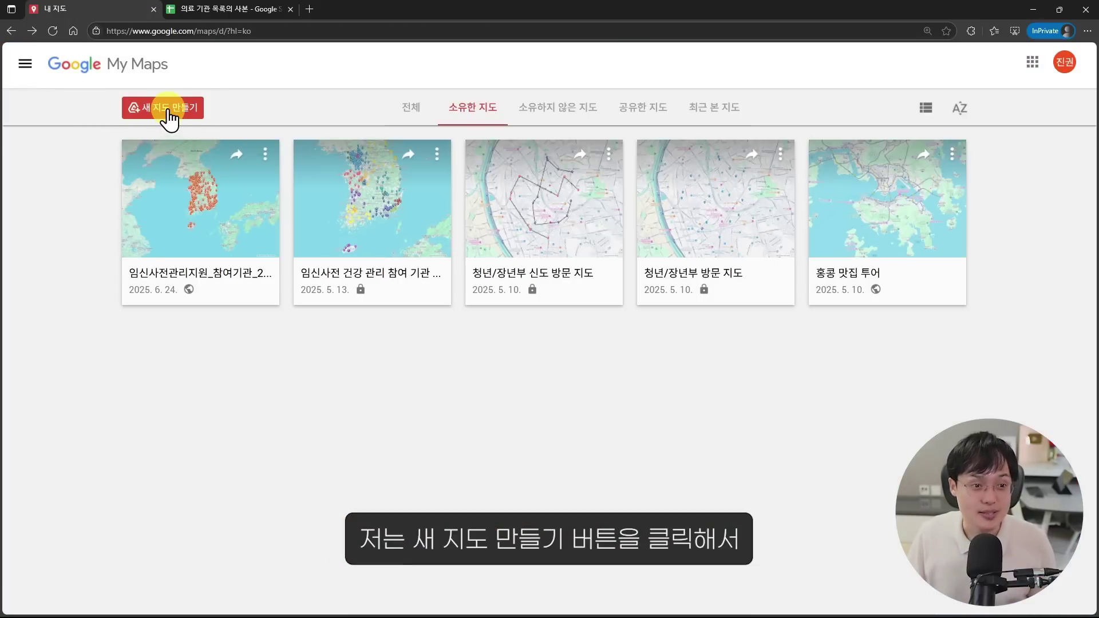
Create a new map and enter 의료기관목록 as its title.
click(168, 113)
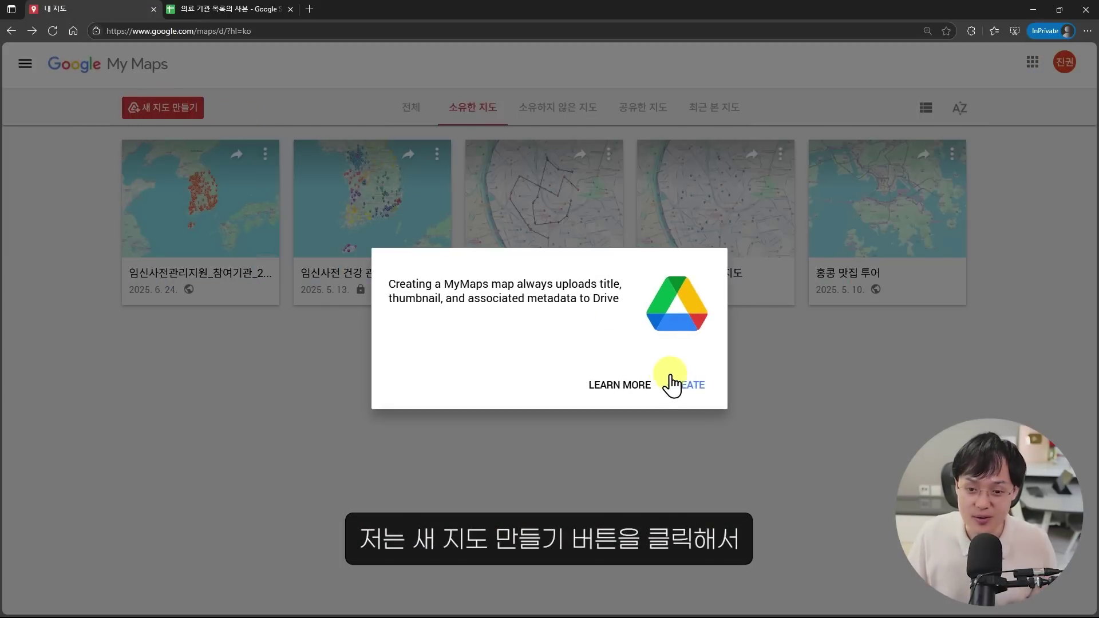
click(676, 384)
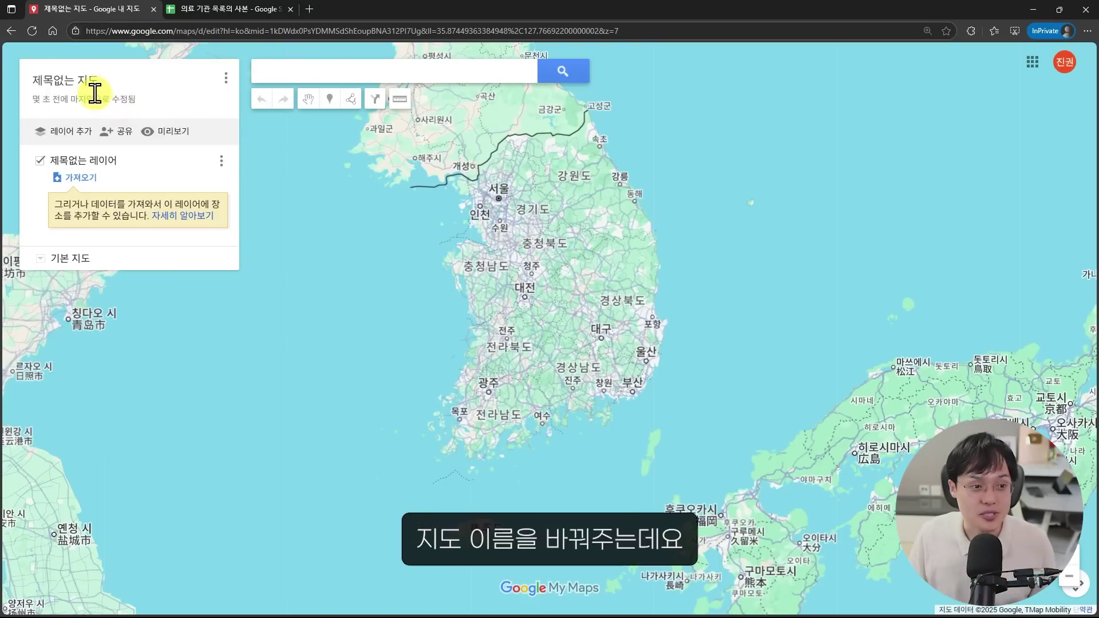
click(91, 90)
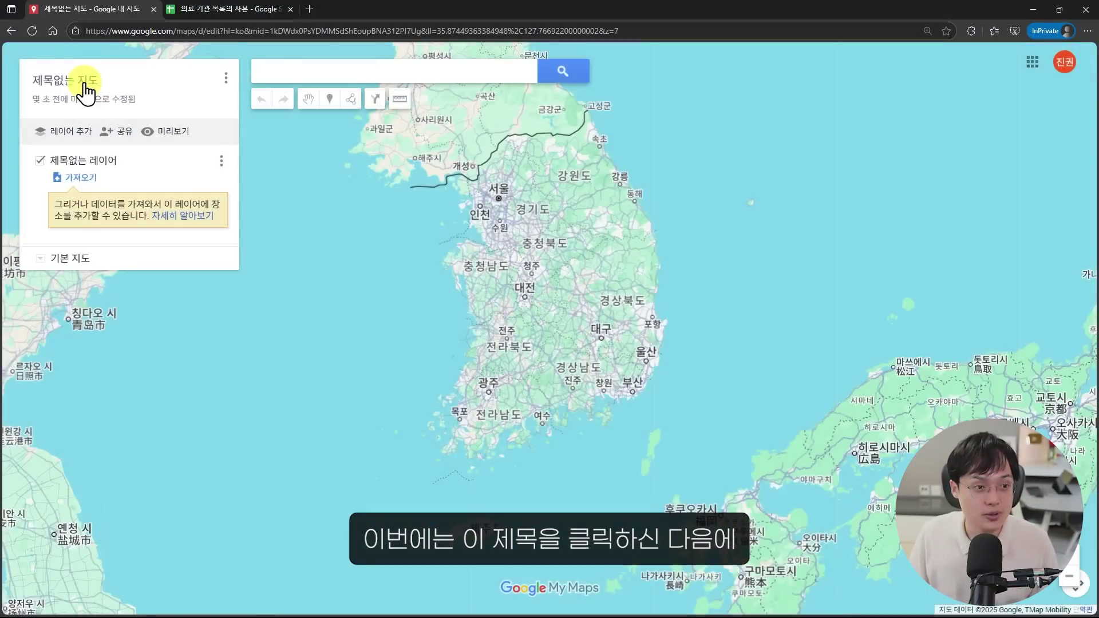
click(86, 91)
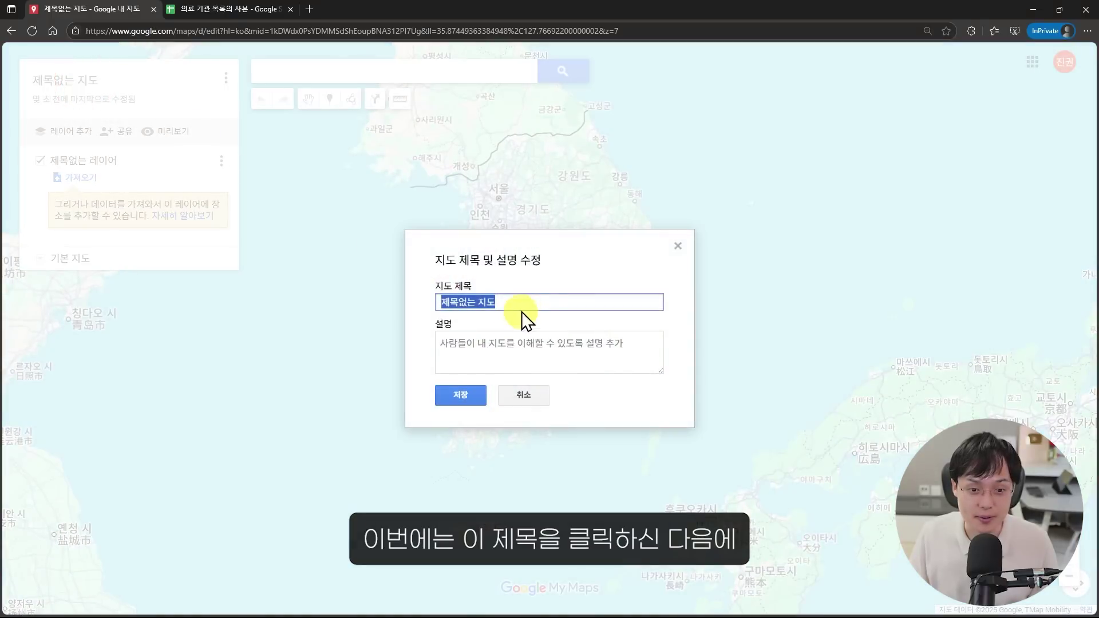
text(ㅇ의료기관목)
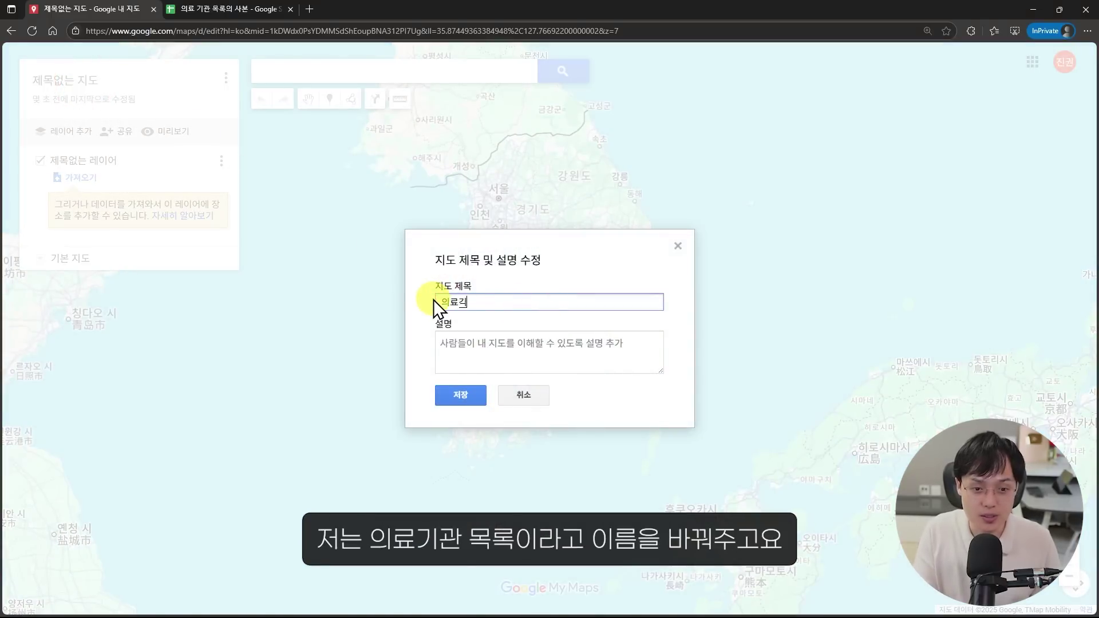
text(록)
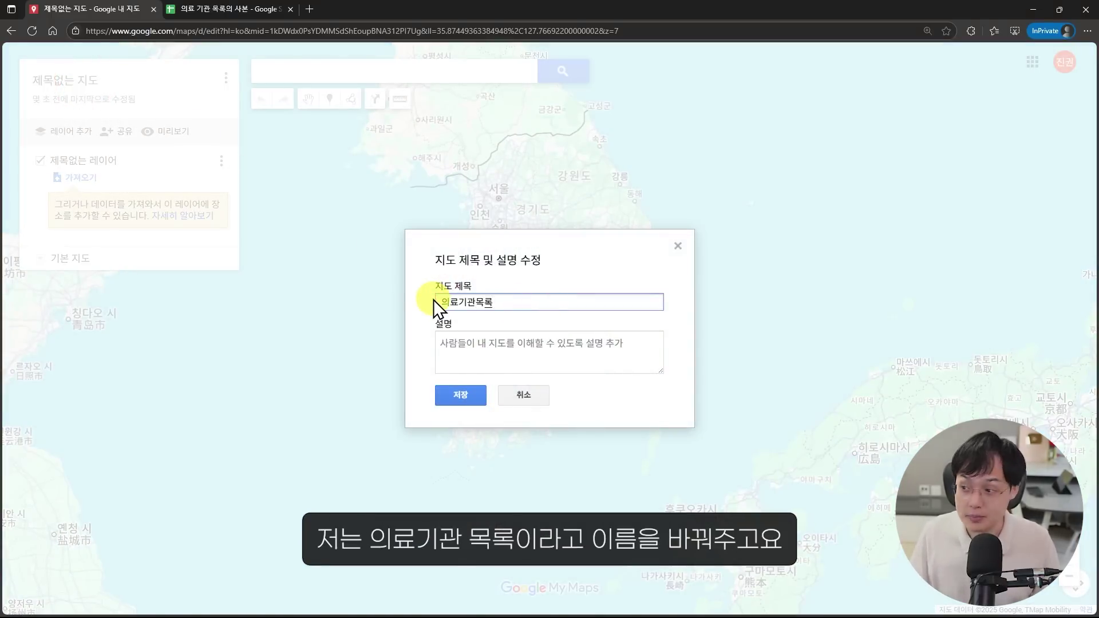
Add the map description 임신 사전 건강 관리 의료기관 목록 and save the map details.
click(524, 349)
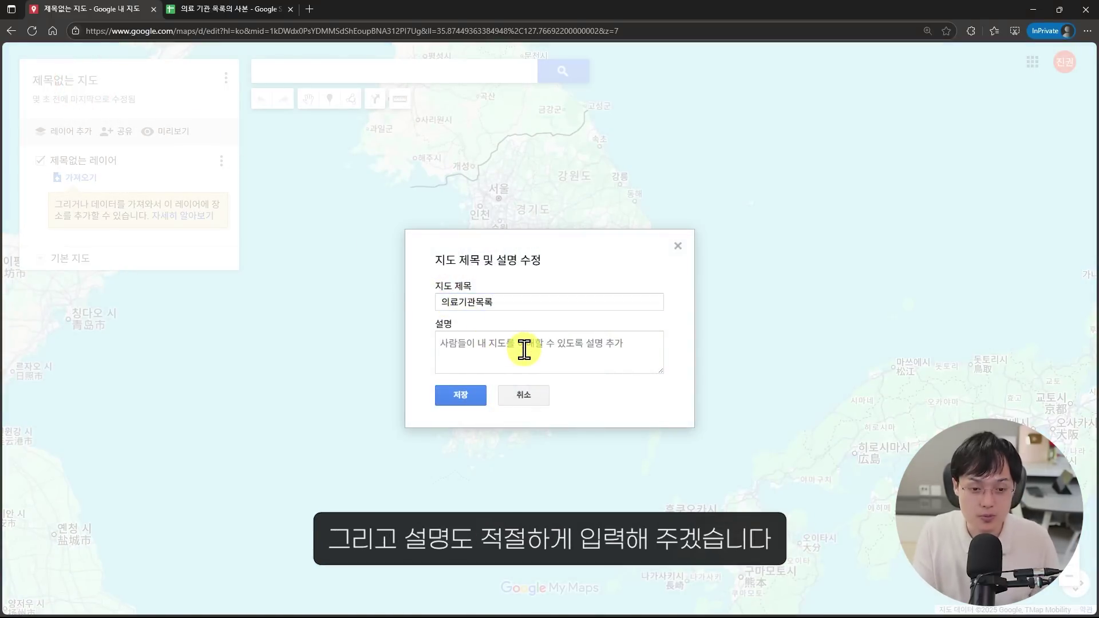
text(임)
text(신 사전 건강 관리 의료기관 목록)
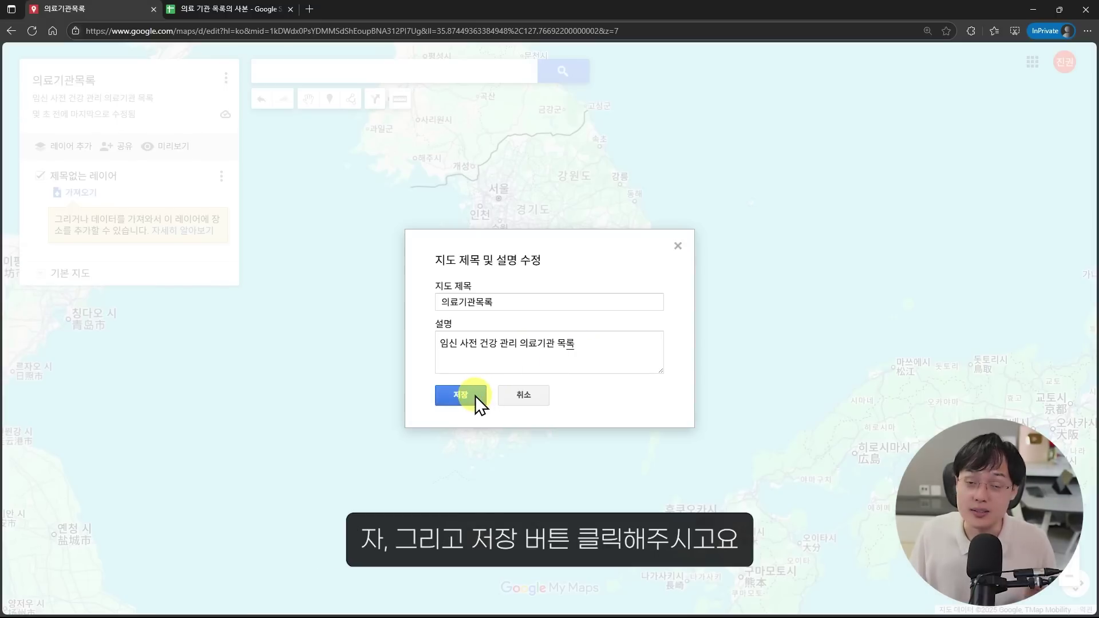
click(475, 397)
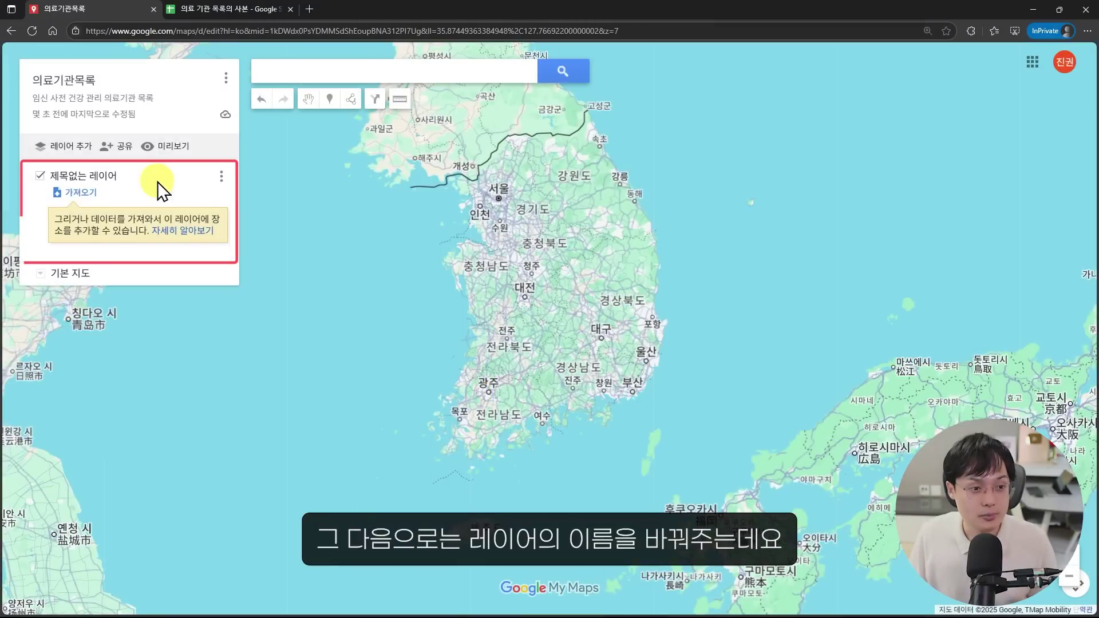
Rename the untitled layer as 25년 5월달 의료기관 목록 and save the name.
click(109, 175)
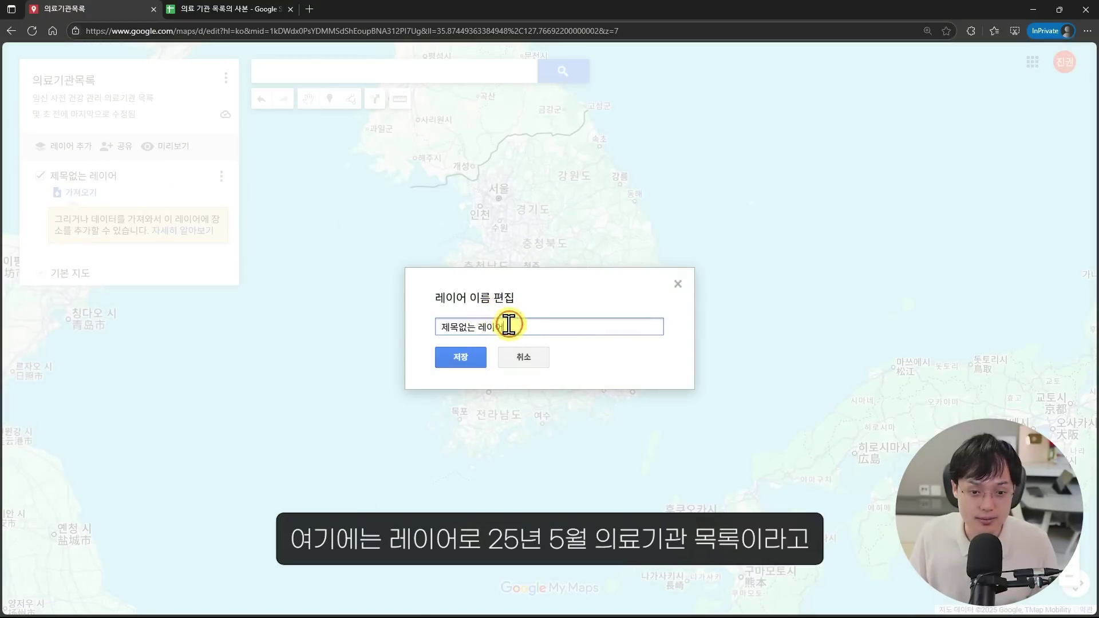
text(25년 )
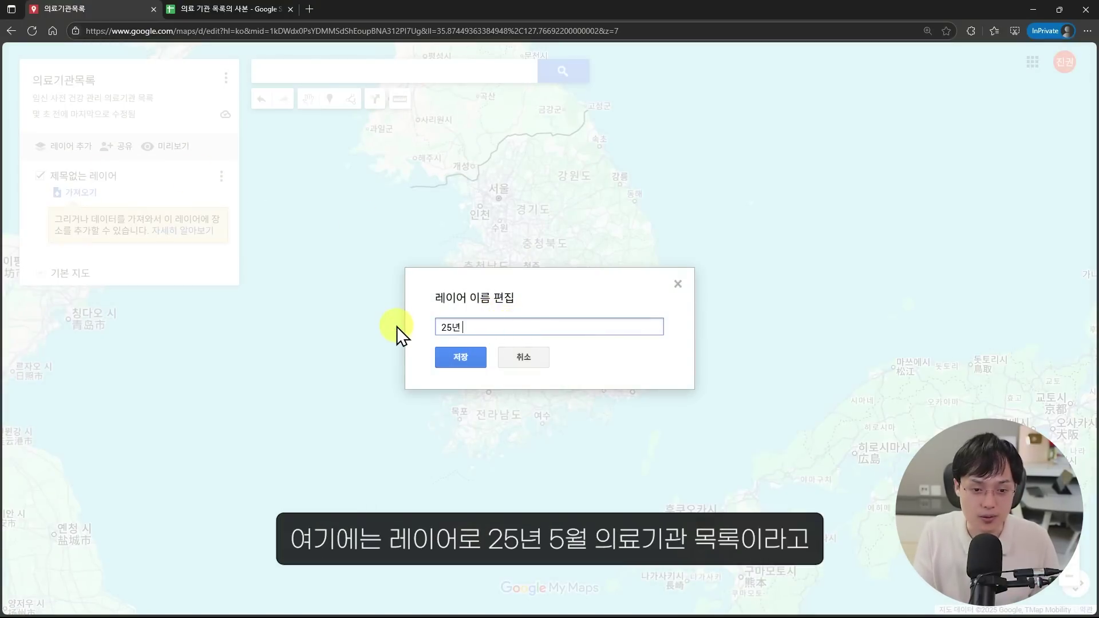
text(5월달 의료기관 ㅁ)
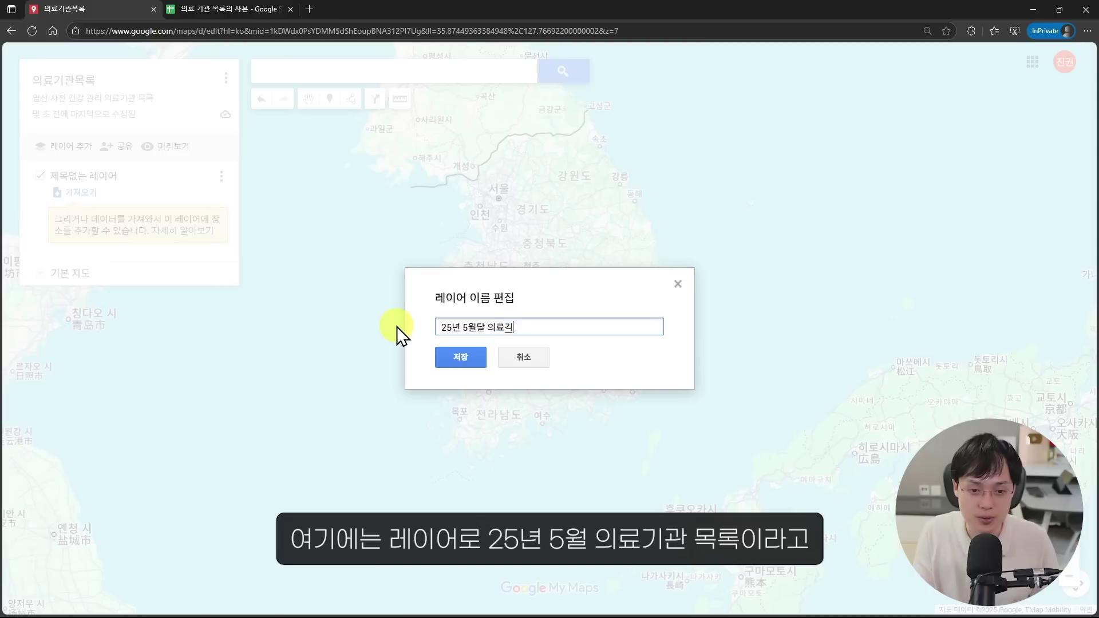
text(목록)
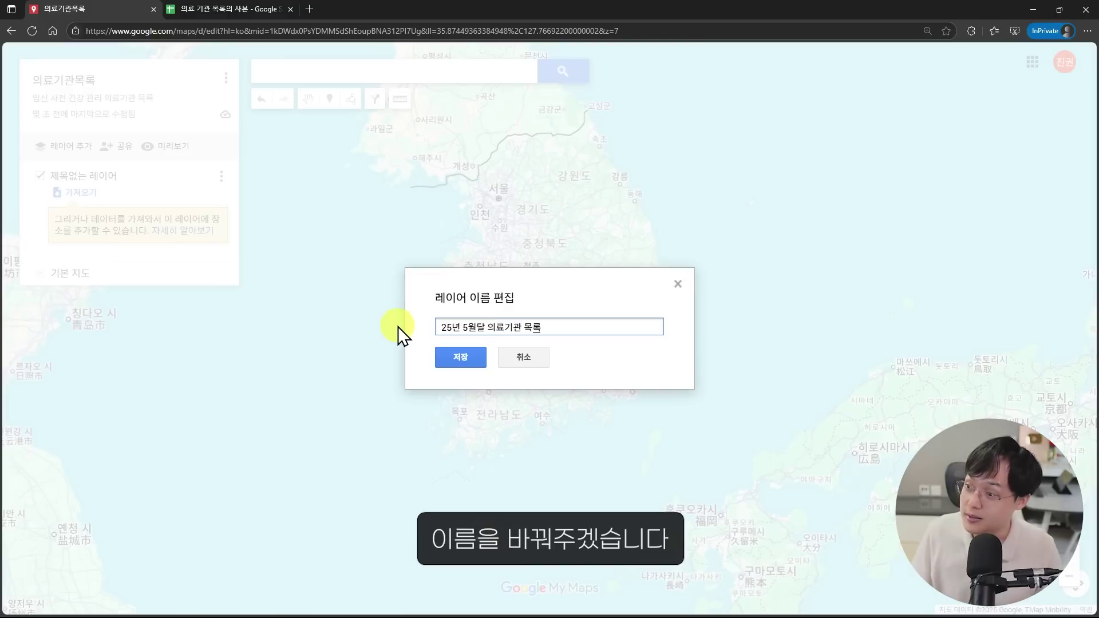
click(470, 356)
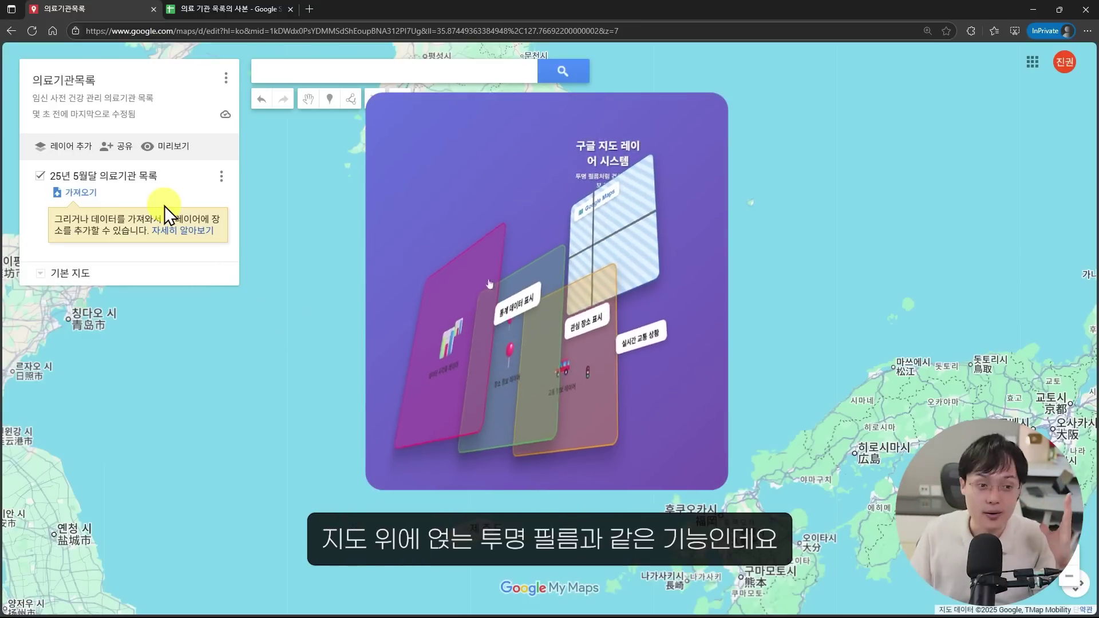
Add two extra untitled layers to the map and try switching their visibility off and on.
click(55, 147)
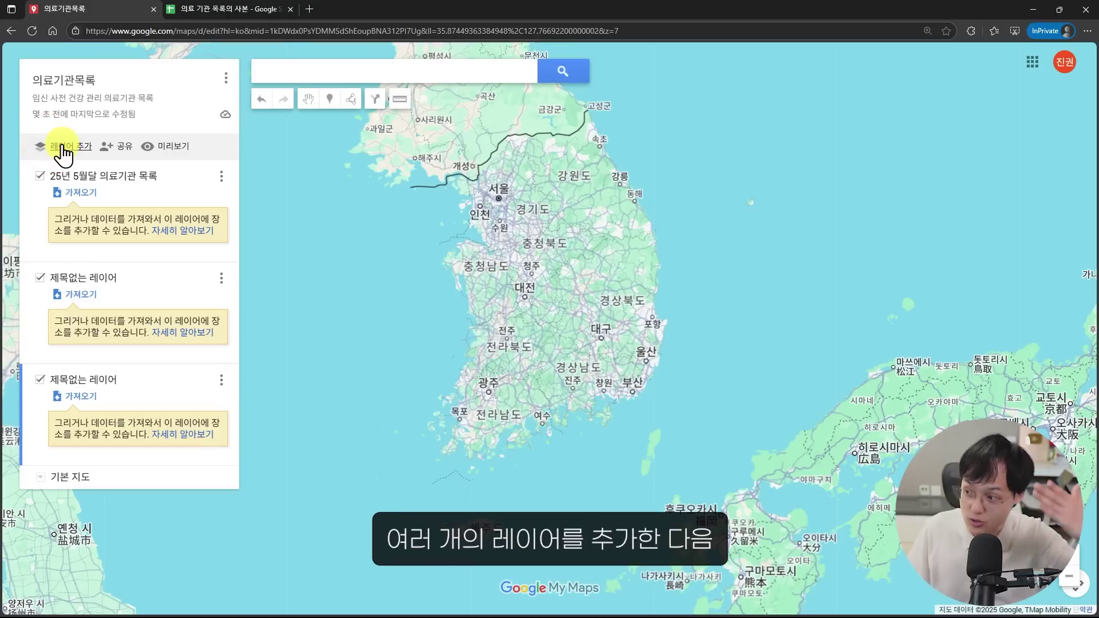
click(40, 278)
click(40, 311)
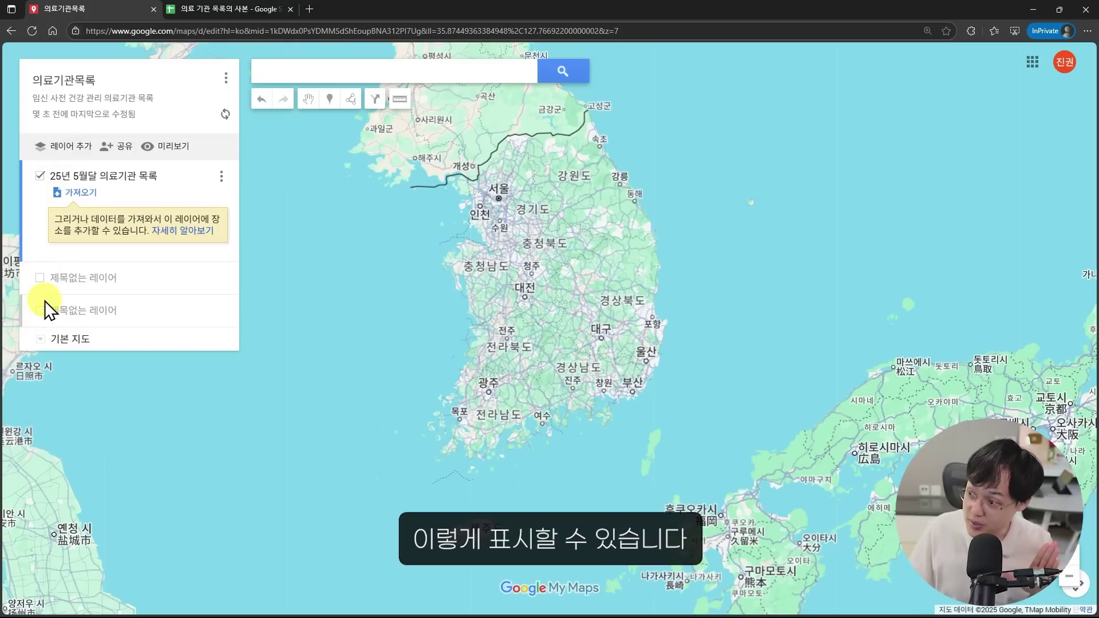
click(40, 278)
click(191, 280)
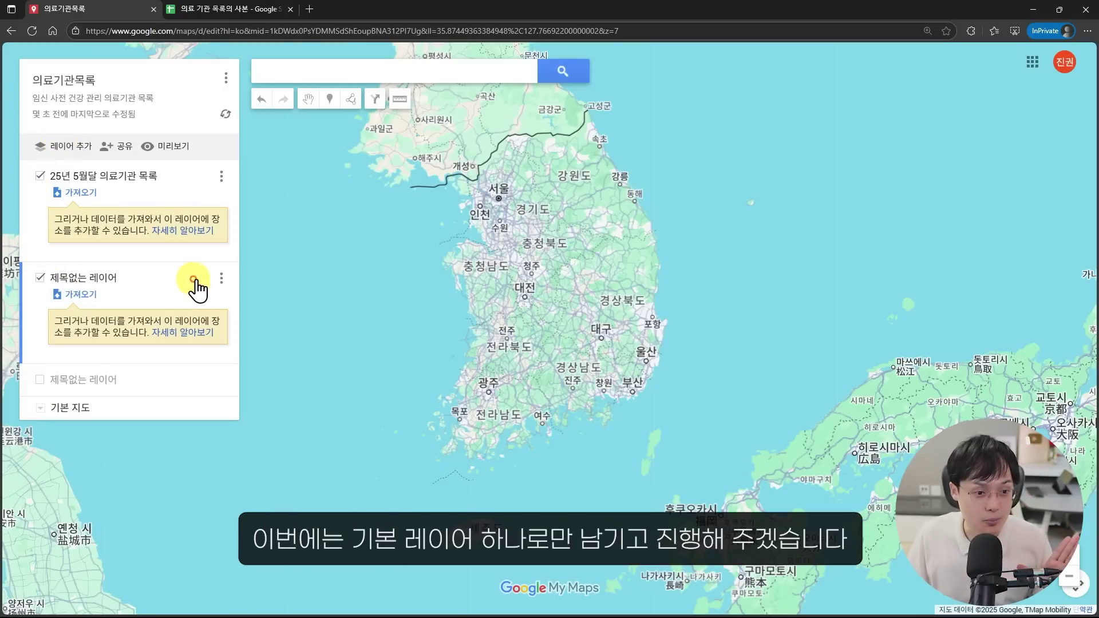
Delete both extra untitled layers, keeping only the 25년 5월달 의료기관 목록 layer.
click(222, 279)
click(118, 332)
click(483, 341)
click(40, 278)
click(222, 278)
click(125, 324)
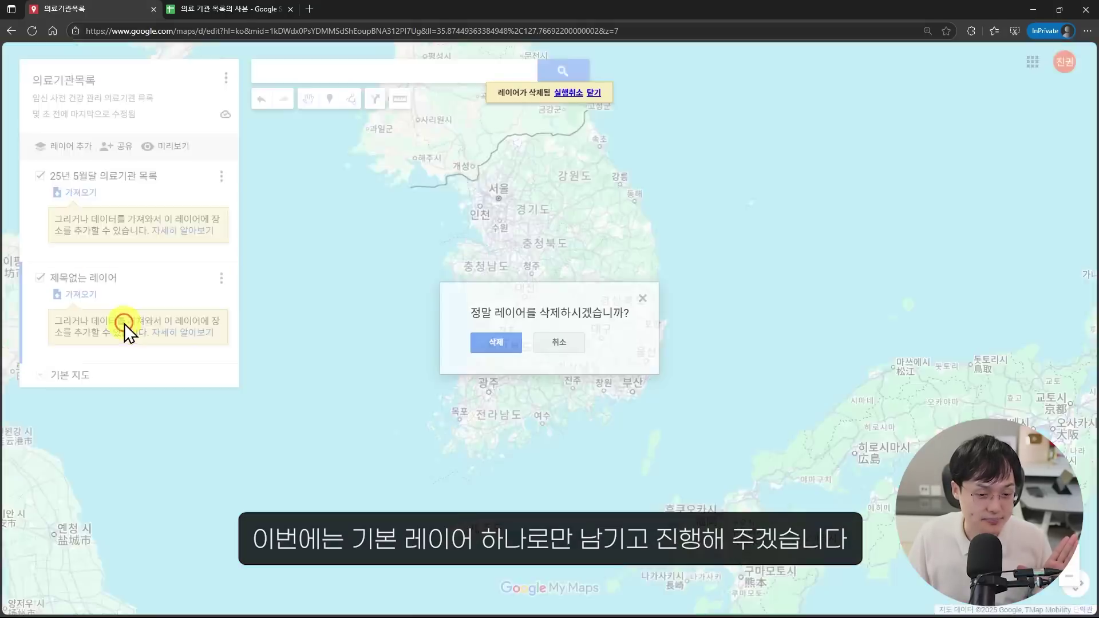
click(511, 342)
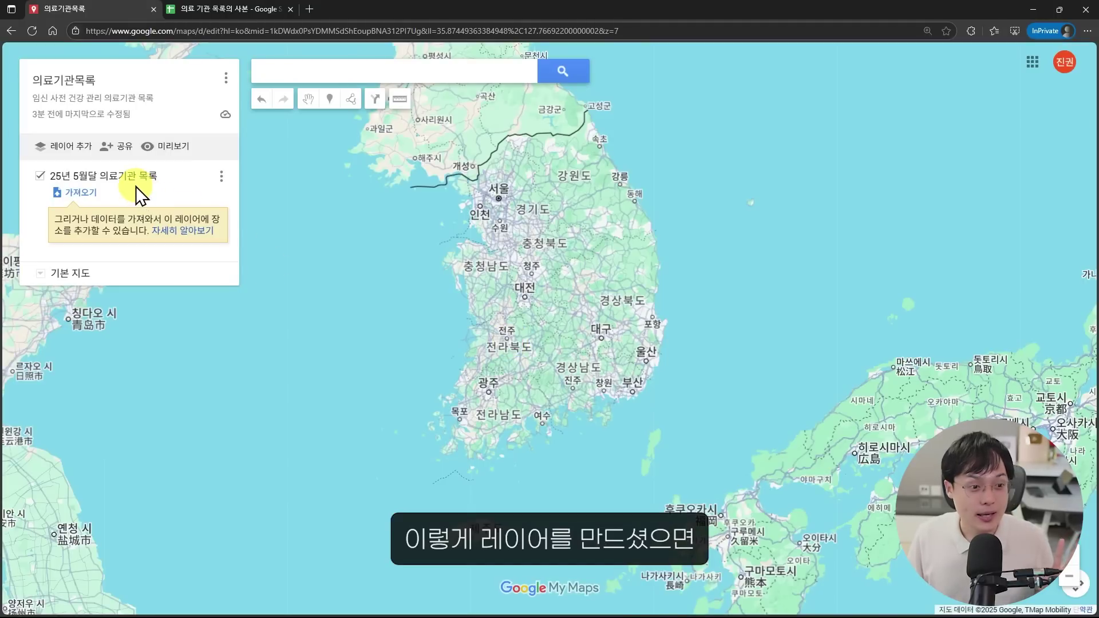
Import the recent Google Drive spreadsheet 의료 기관 목록의 사본 into the 25년 5월달 의료기관 목록 layer.
click(85, 192)
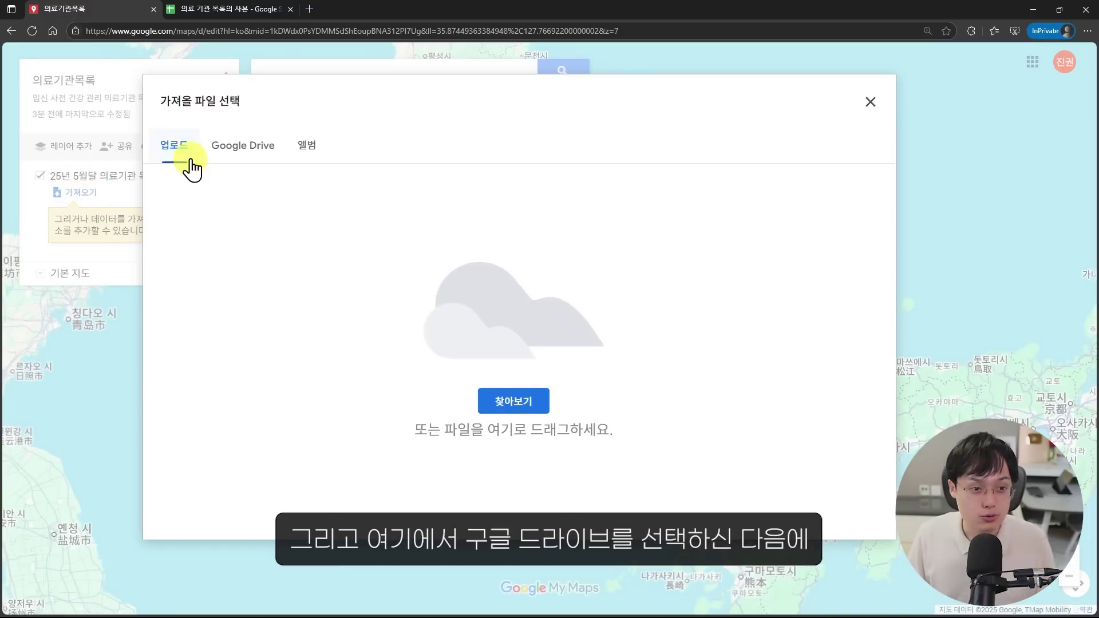
click(236, 147)
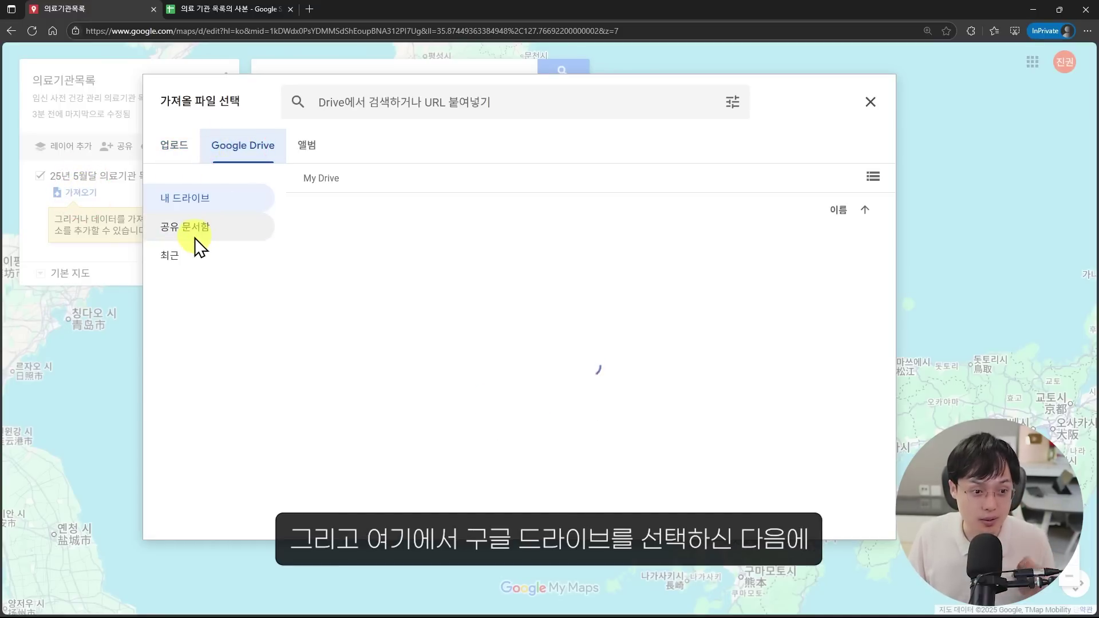
click(190, 255)
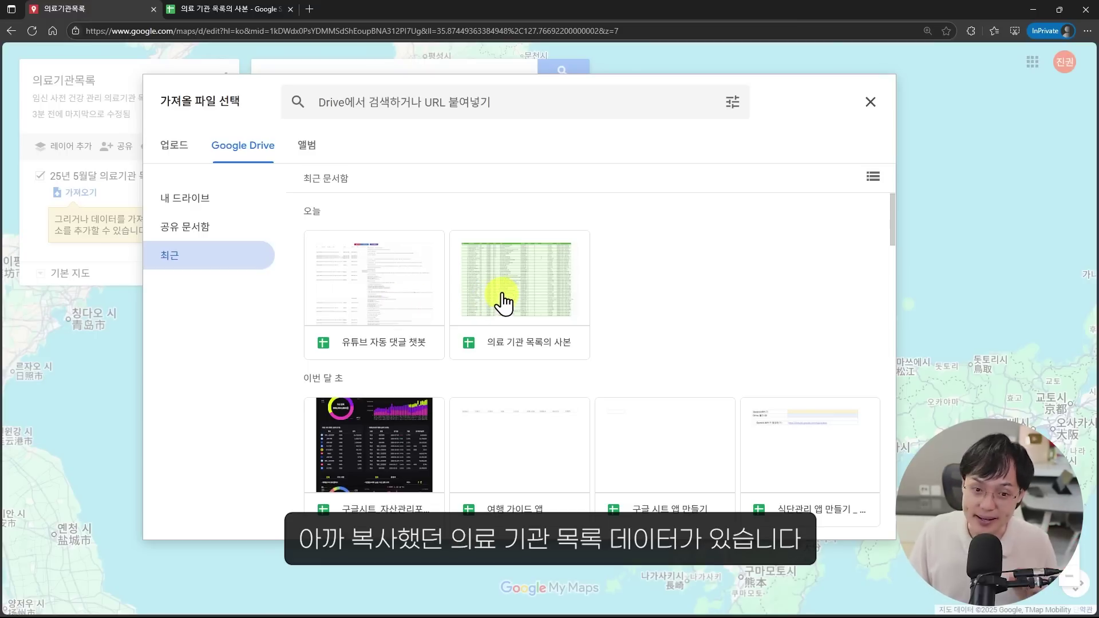
click(508, 290)
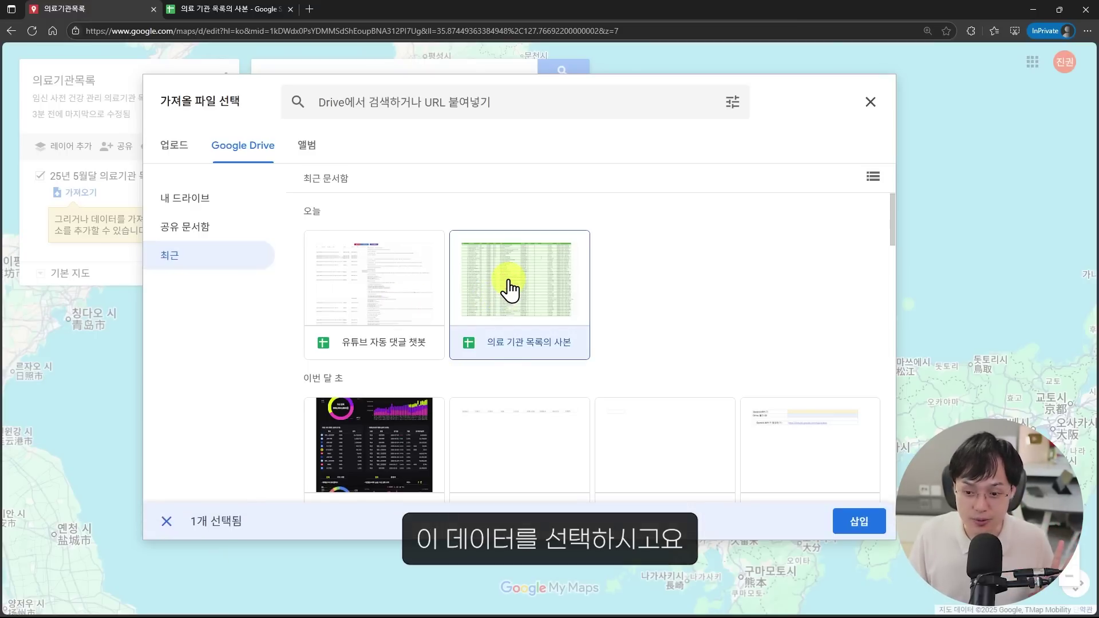
click(860, 521)
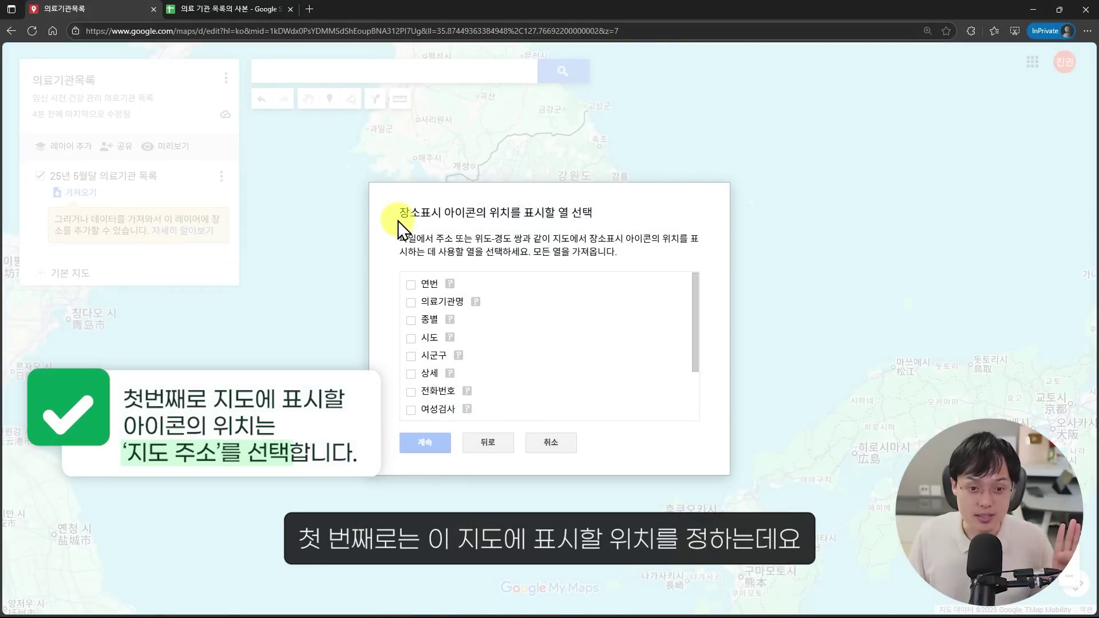
Use the 지도 주소 column for placemark positions and 의료기관명 for marker titles, and finish the import.
mouse_move(400, 214)
mouse_down()
mouse_move(503, 210)
mouse_move(410, 208)
mouse_up()
drag(706, 312, 703, 370)
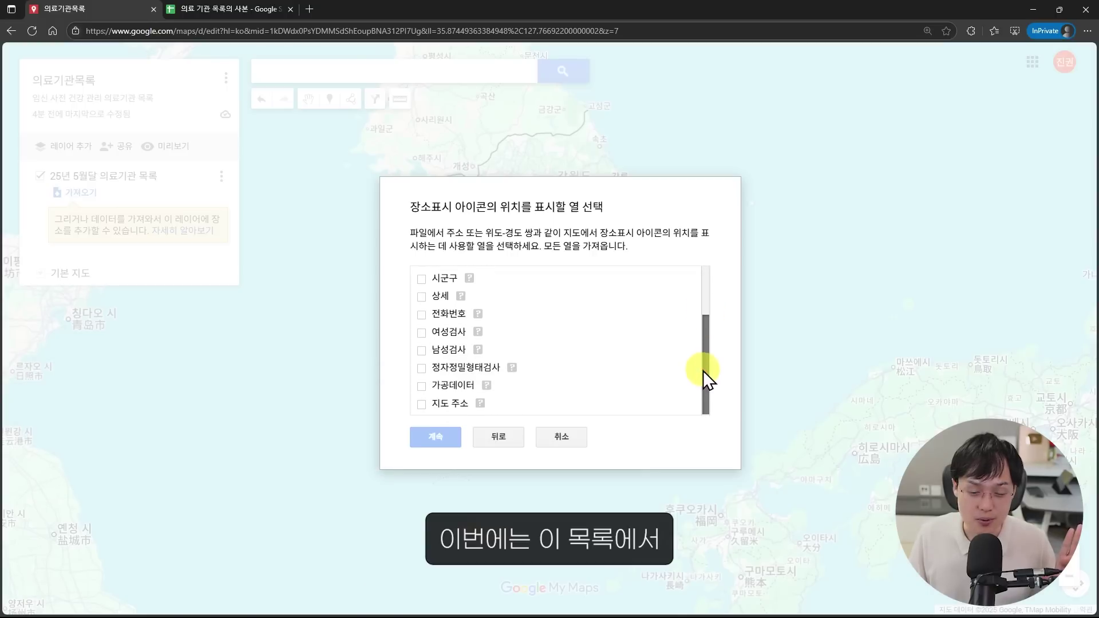
click(425, 407)
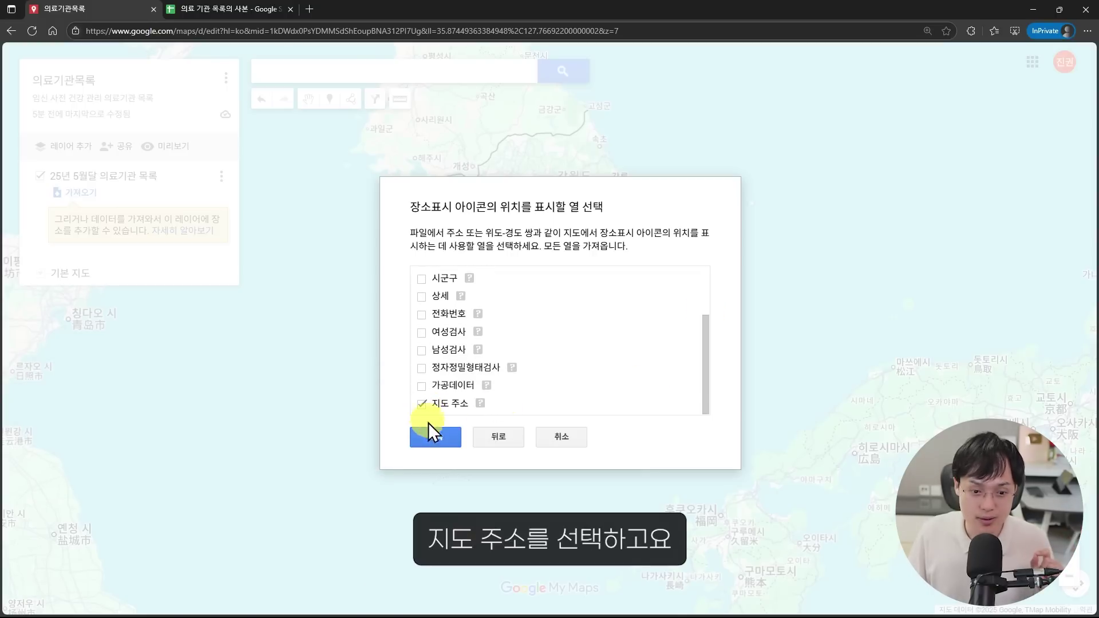
click(434, 436)
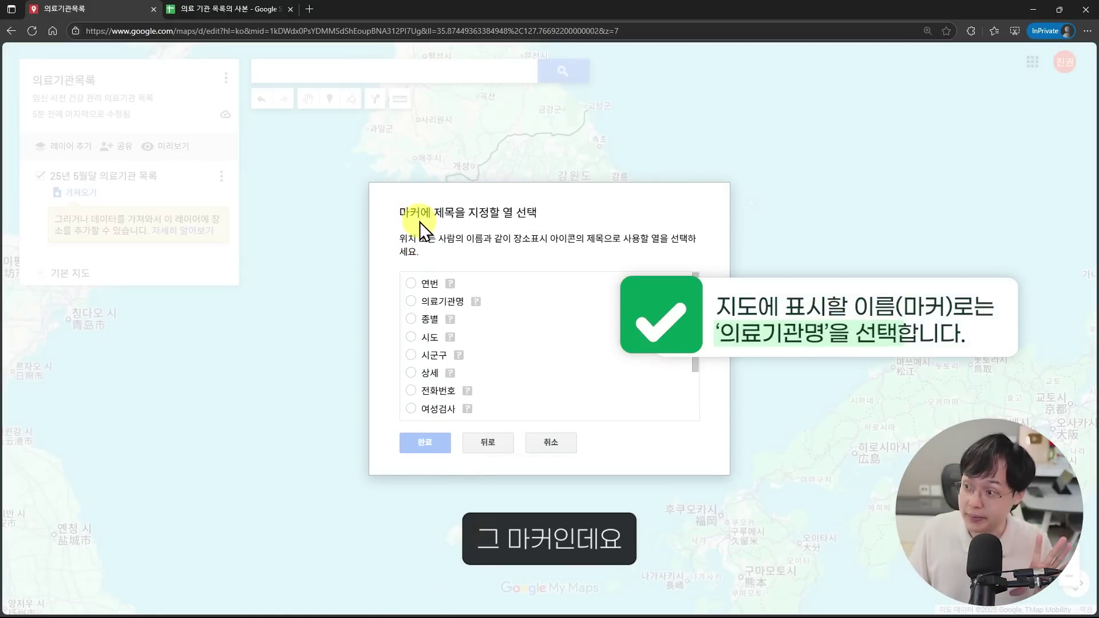
click(421, 302)
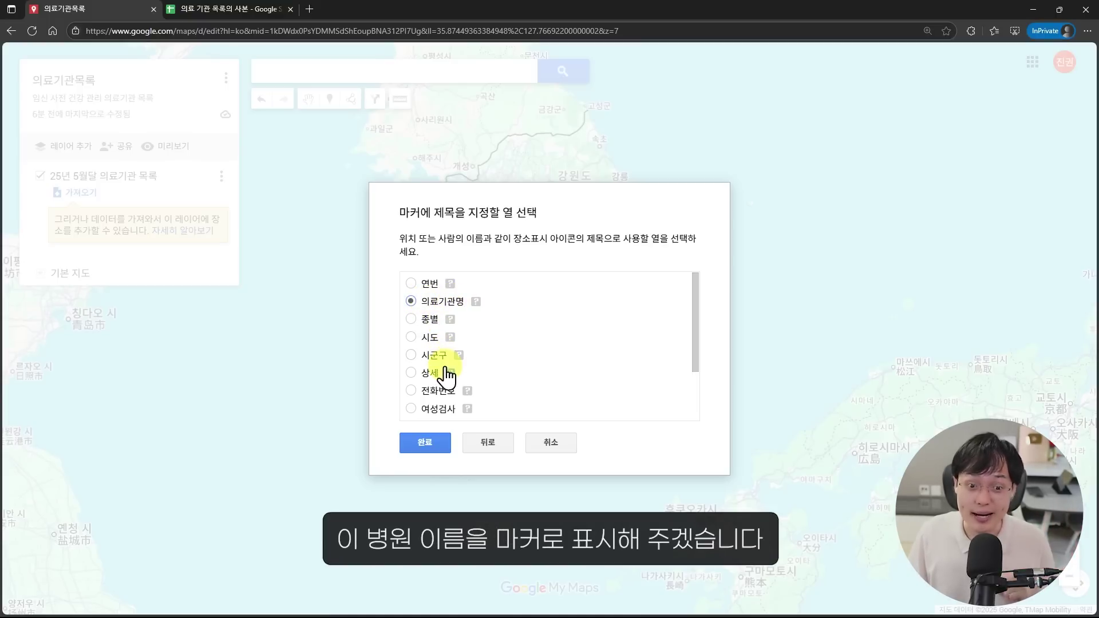
click(434, 442)
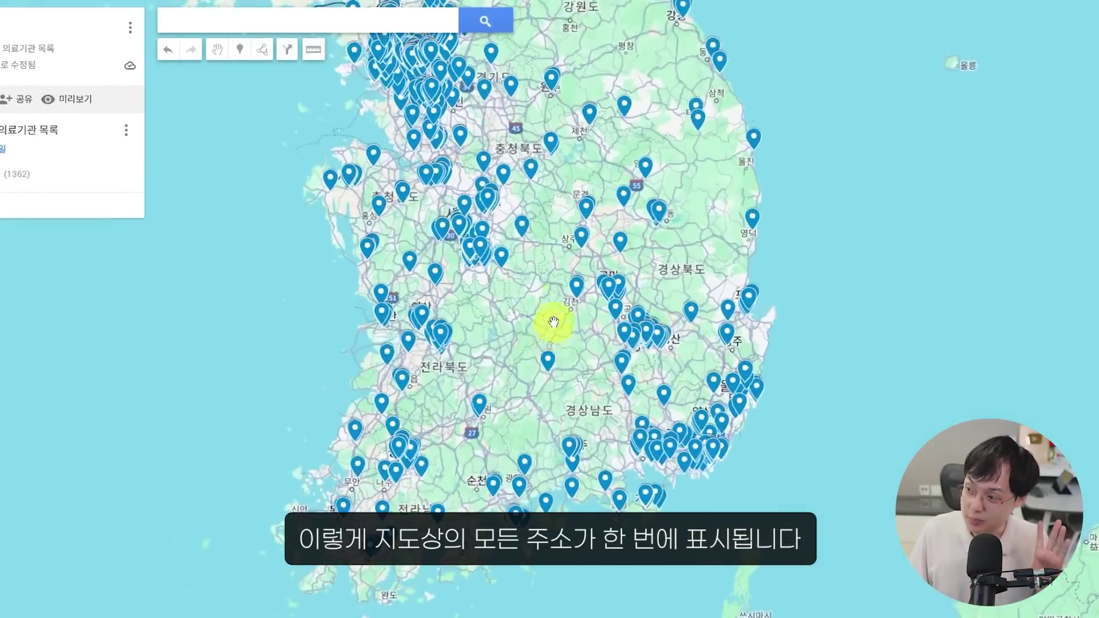
Style the layer's markers by the 시도 data column so each region gets its own colour.
drag(553, 322, 589, 481)
scroll(545, 422, up, 5)
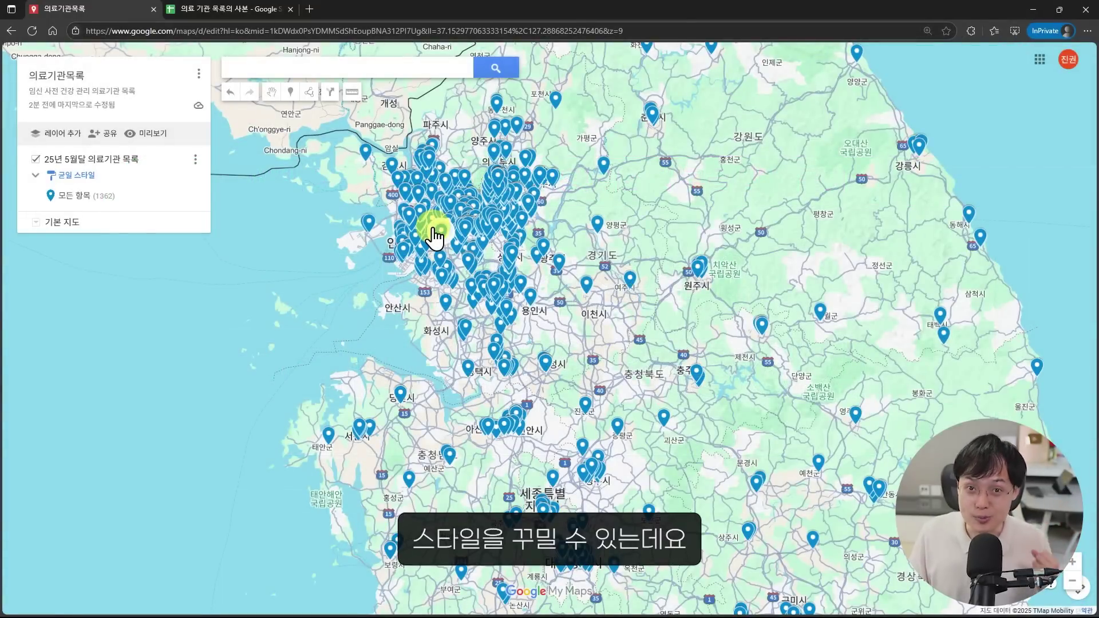
click(70, 174)
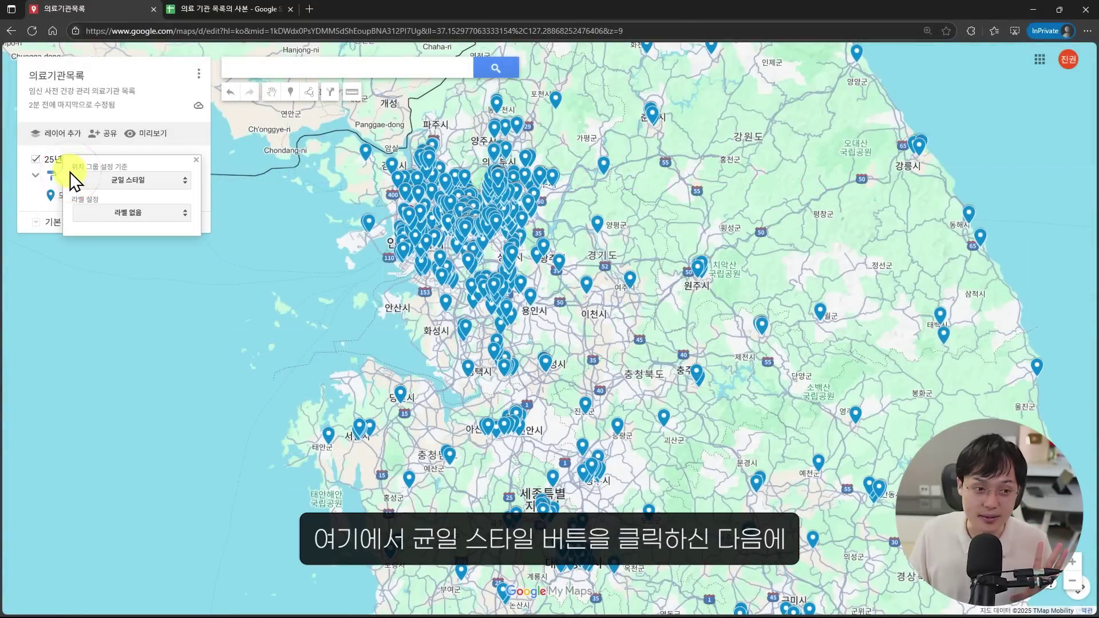
click(129, 181)
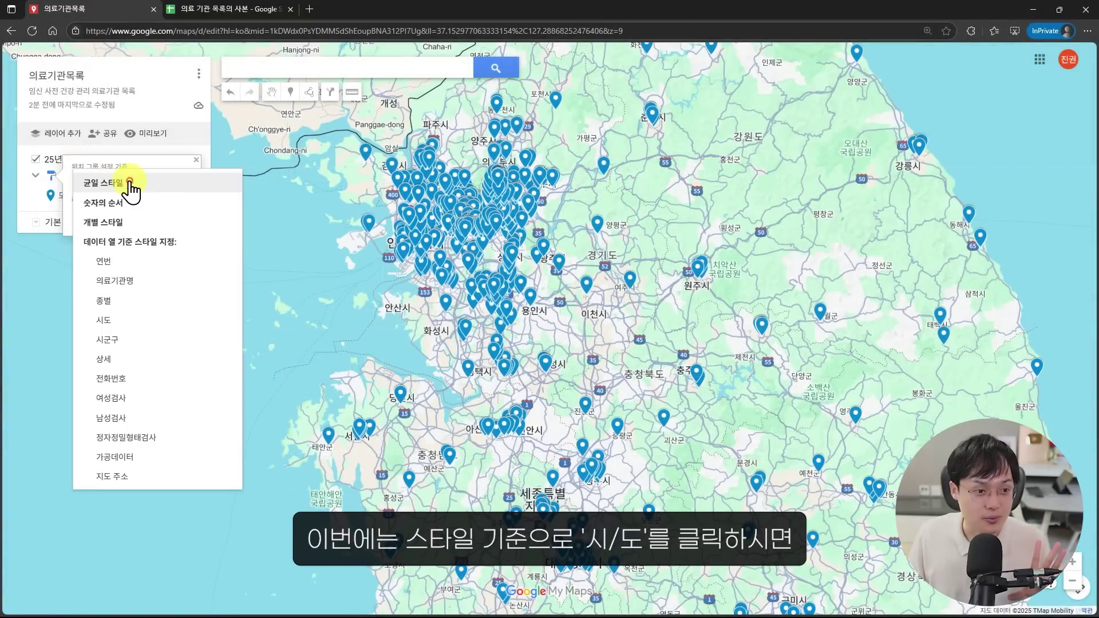
click(122, 321)
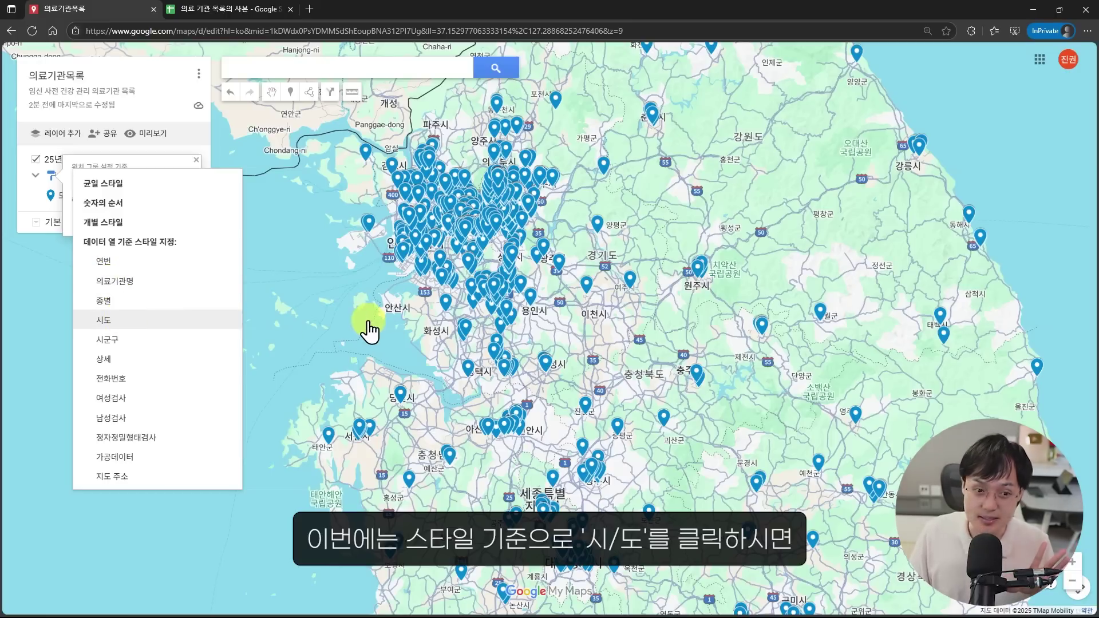
scroll(416, 297, down, 1)
scroll(416, 298, down, 2)
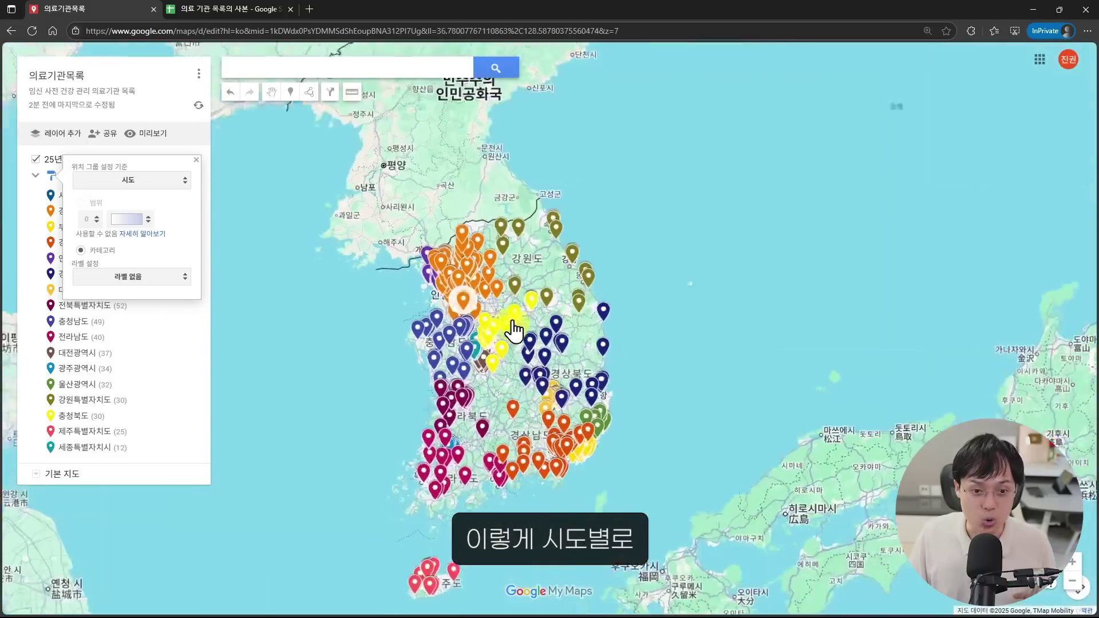
click(458, 295)
scroll(479, 299, up, 2)
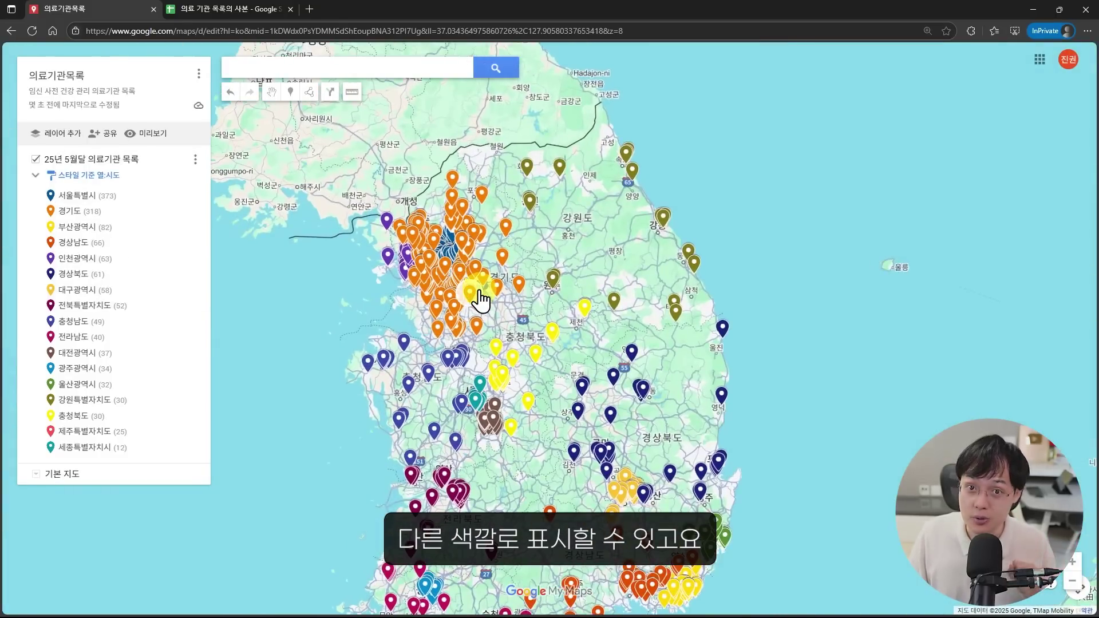
drag(474, 302, 437, 283)
Set the layer's marker grouping to the 종별 data column and close the style settings.
click(89, 175)
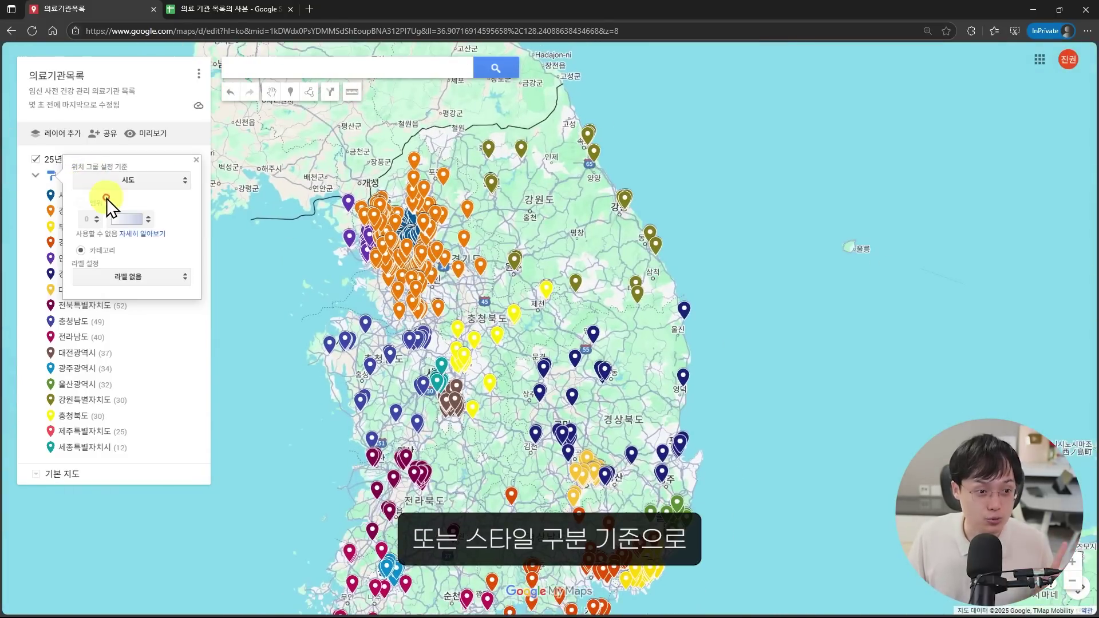
click(116, 182)
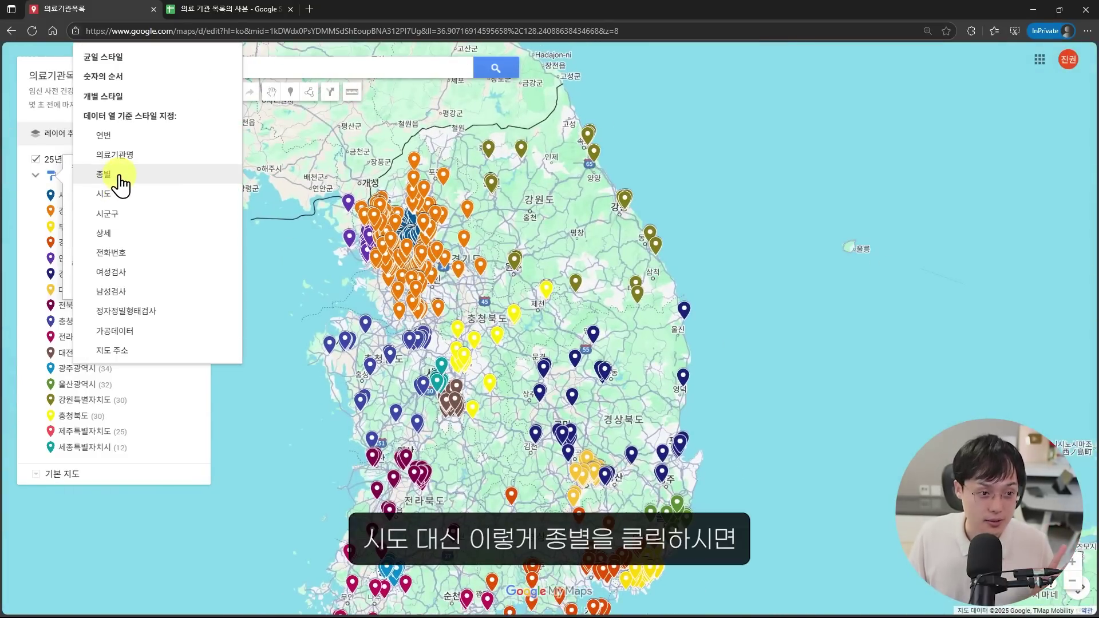
click(122, 175)
click(322, 290)
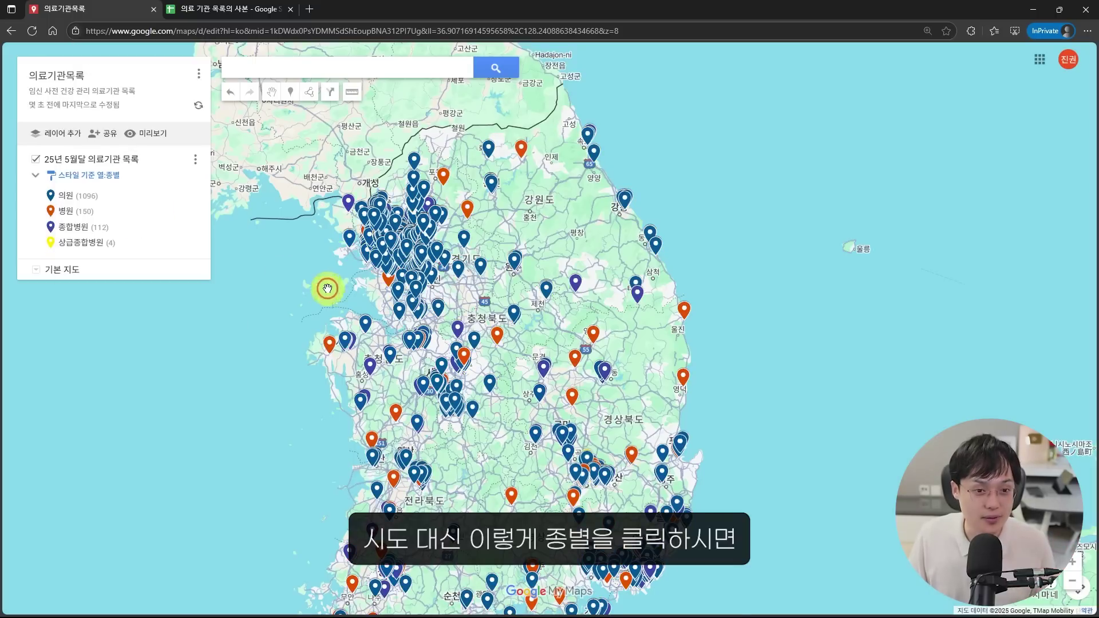
Reset the browser page zoom and open the details of the 연세사랑모아여성병원 marker in Seoul's 구로구.
key(ctrl+plus)
key(ctrl+0)
scroll(452, 275, up, 4)
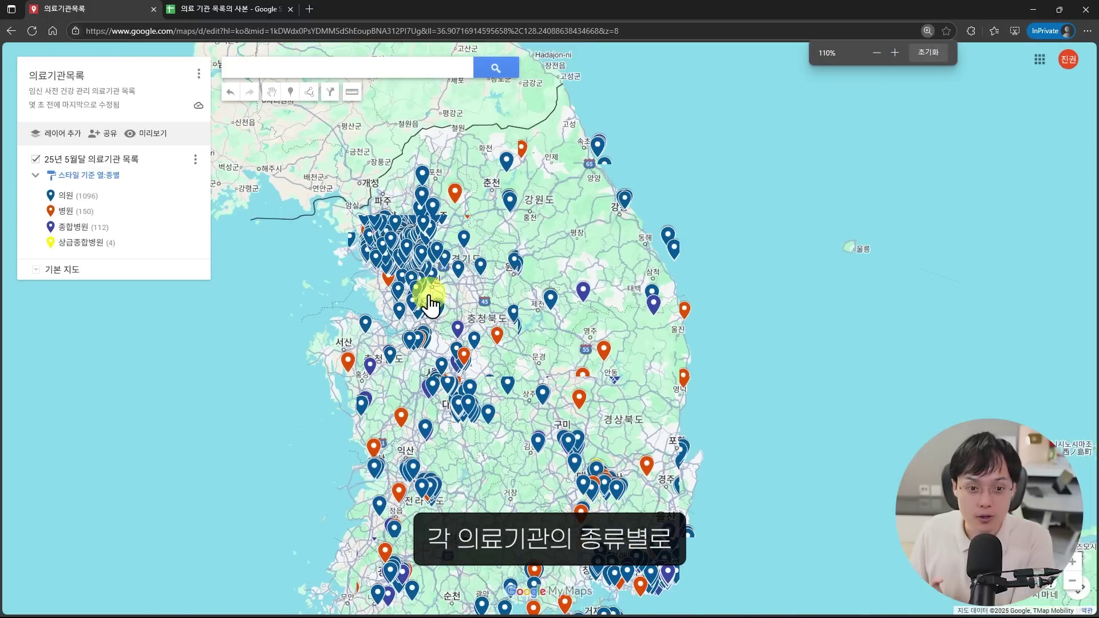
scroll(458, 287, up, 2)
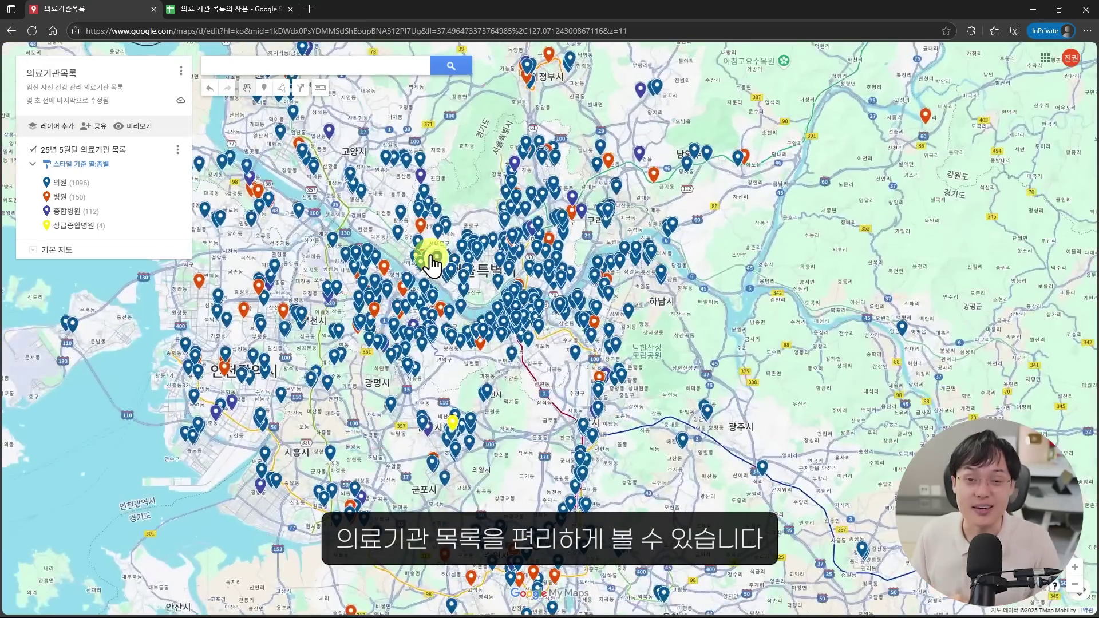
drag(431, 264, 578, 255)
scroll(484, 280, up, 3)
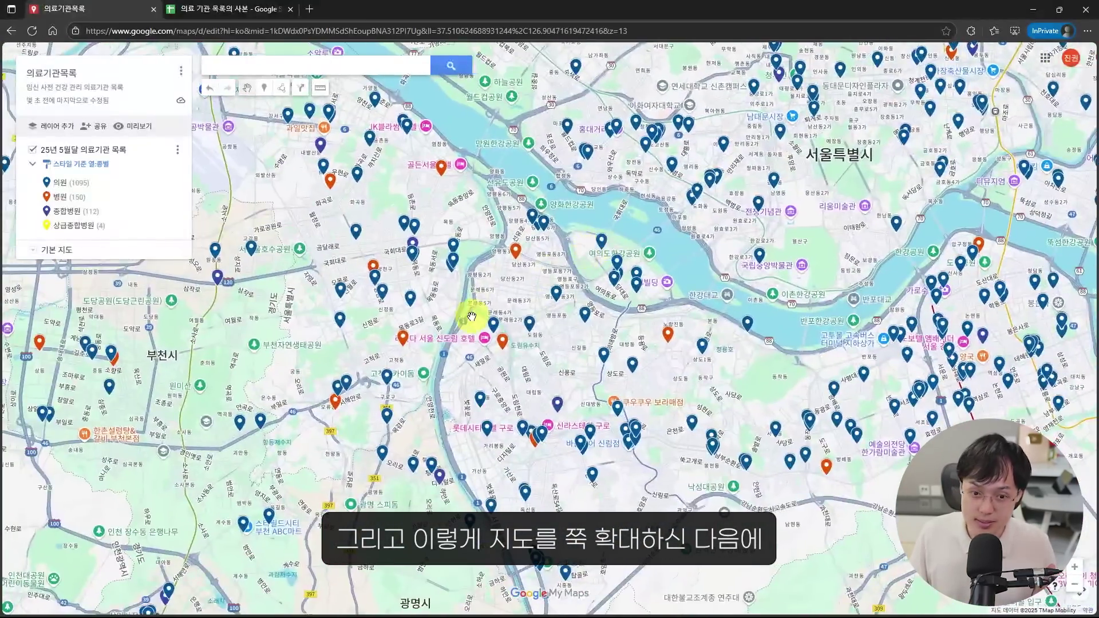
scroll(472, 316, up, 4)
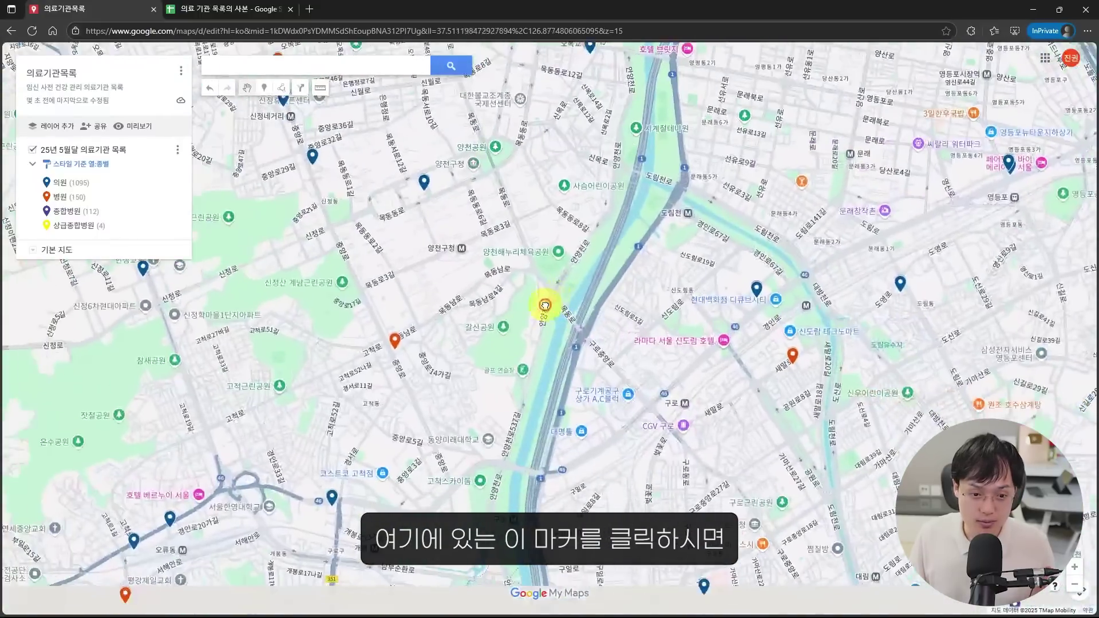
drag(544, 311, 379, 326)
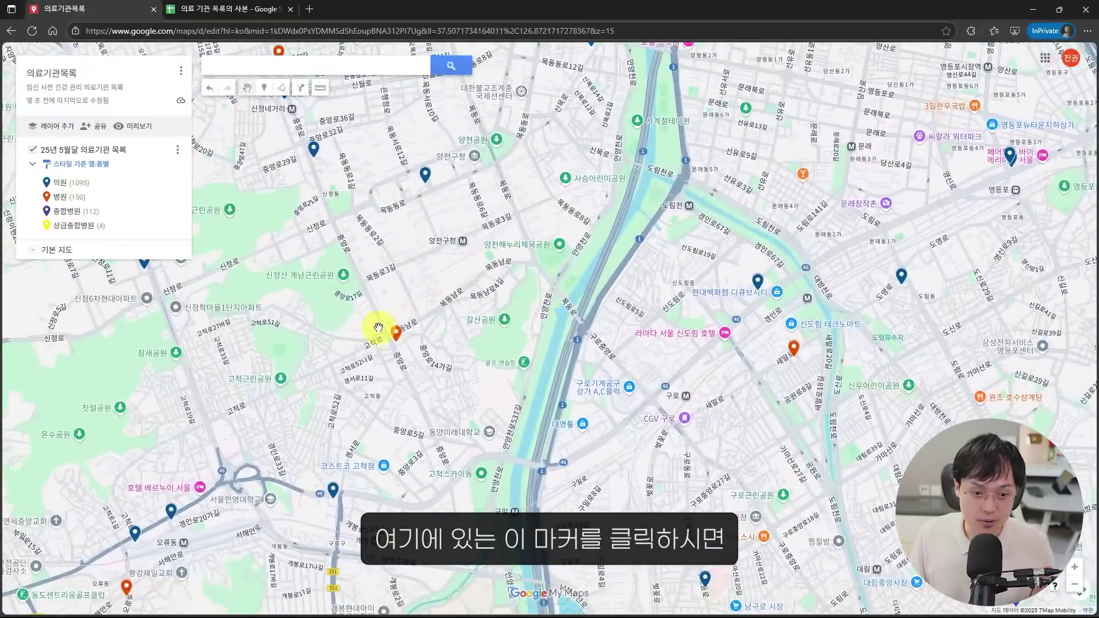
click(395, 335)
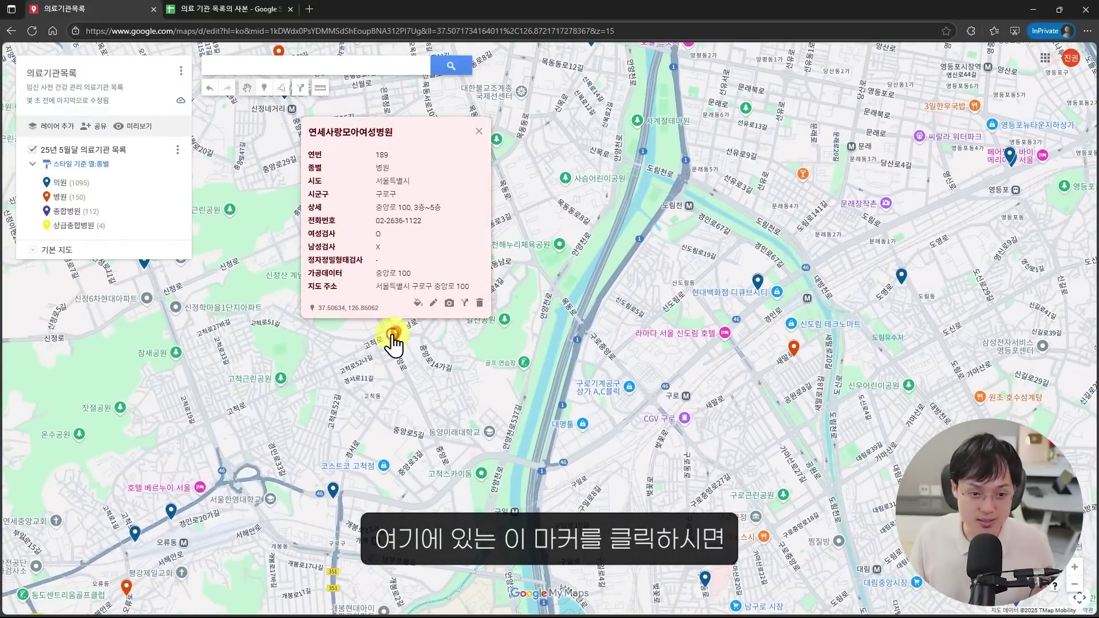
Add the download.jpg photo from the desktop to the 아름제일병원 marker and save the marker.
click(759, 283)
click(794, 372)
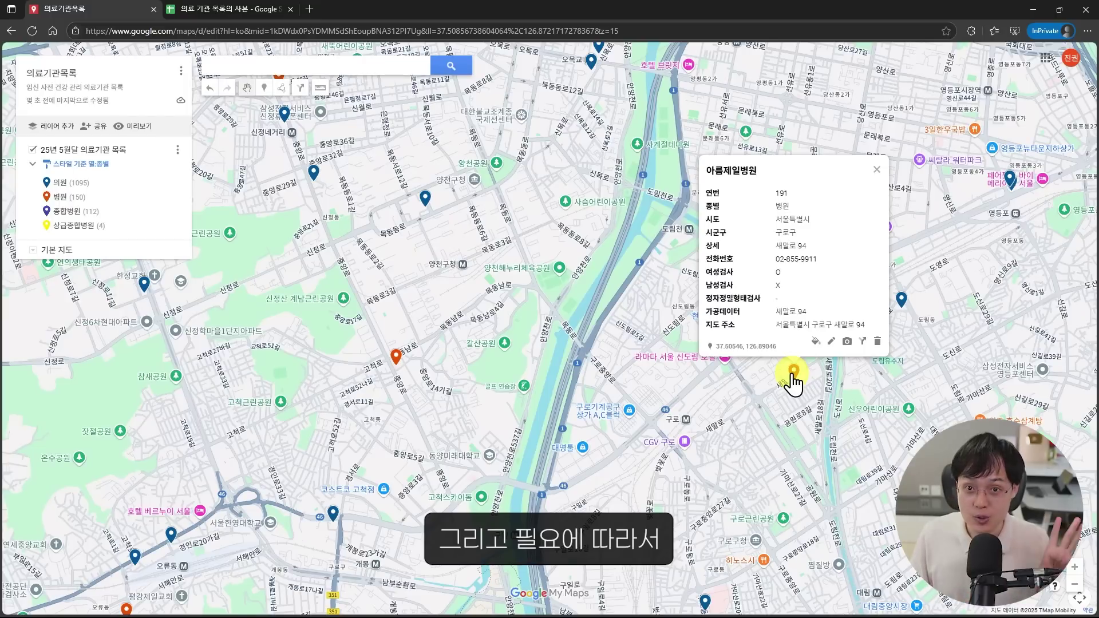
click(846, 342)
drag(713, 2, 1093, 109)
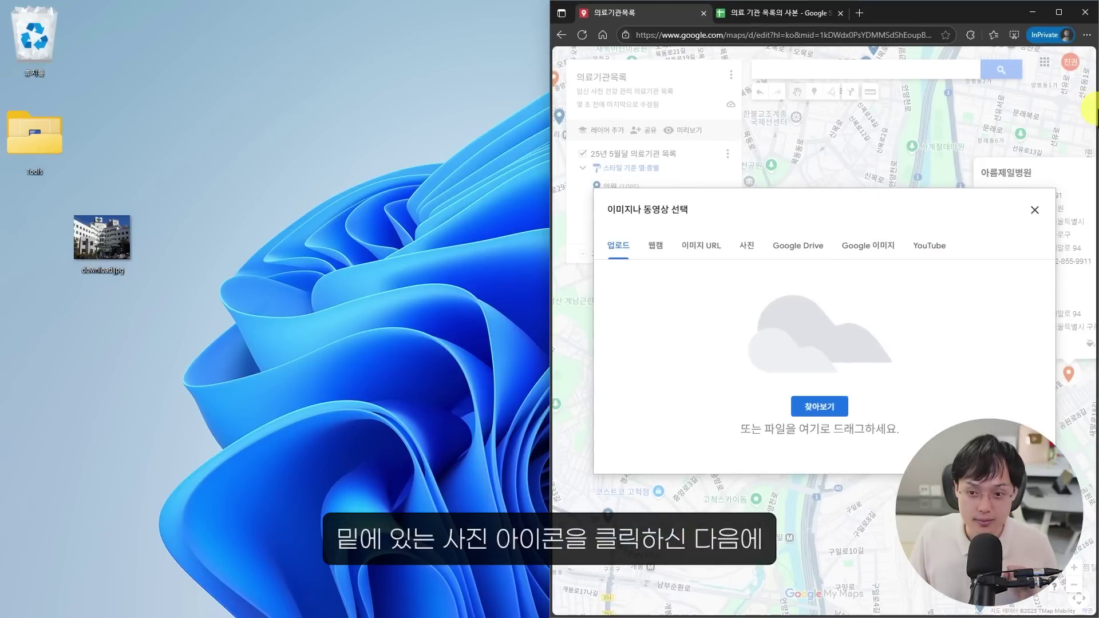
mouse_move(124, 249)
mouse_down()
mouse_move(527, 228)
mouse_move(768, 307)
mouse_move(785, 335)
mouse_up()
click(1059, 12)
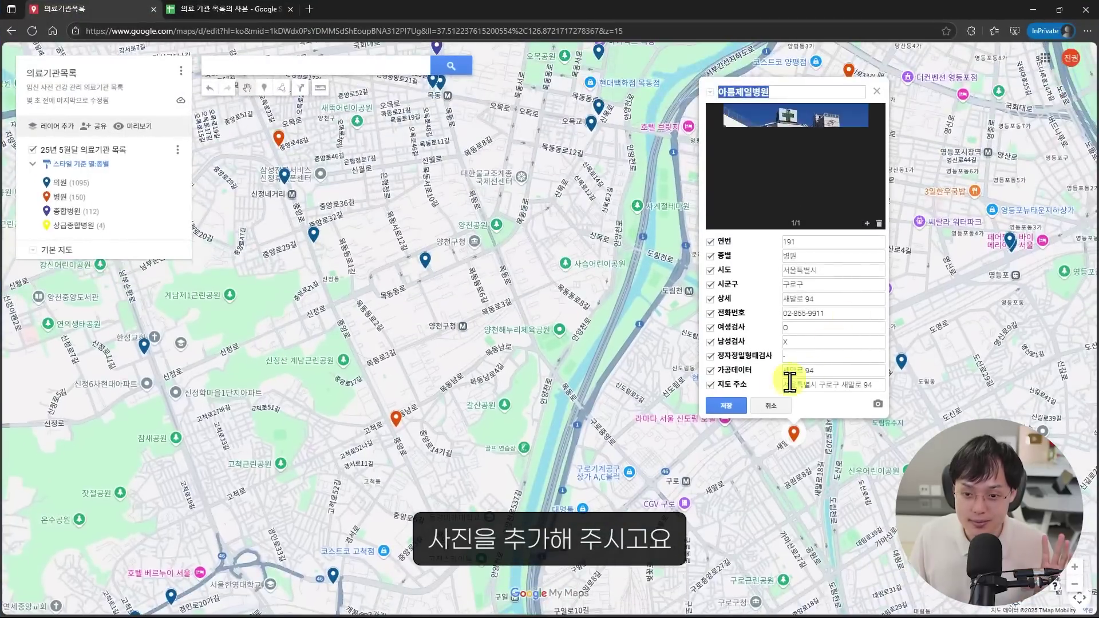
click(725, 406)
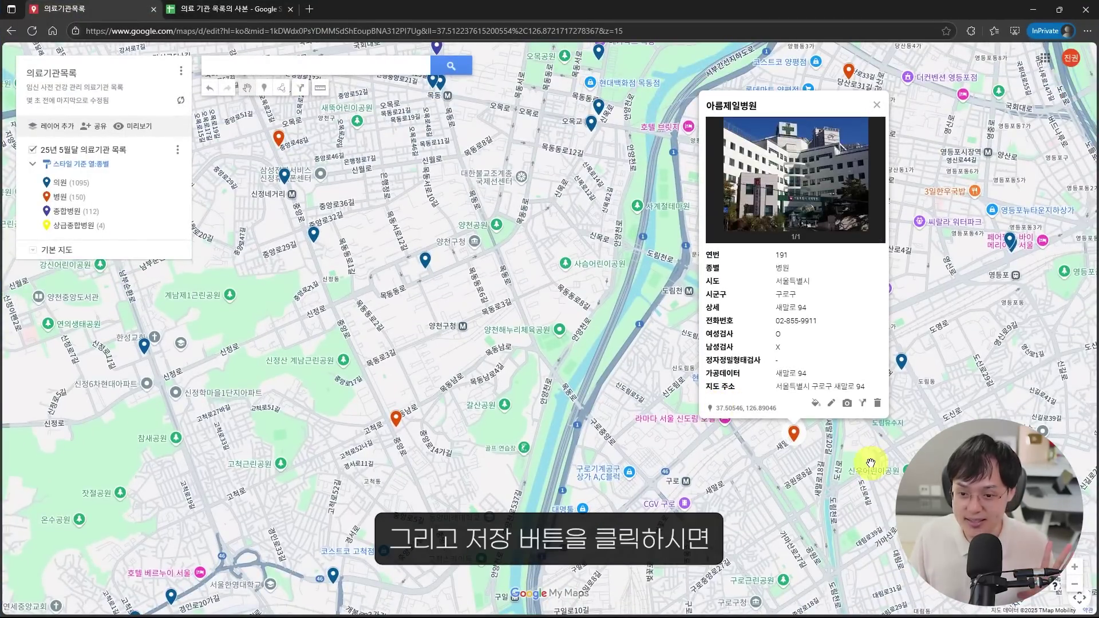
View the details of the 꽃세산부인과의원 marker and return to the 아름제일병원 marker with its photo.
click(861, 458)
click(865, 369)
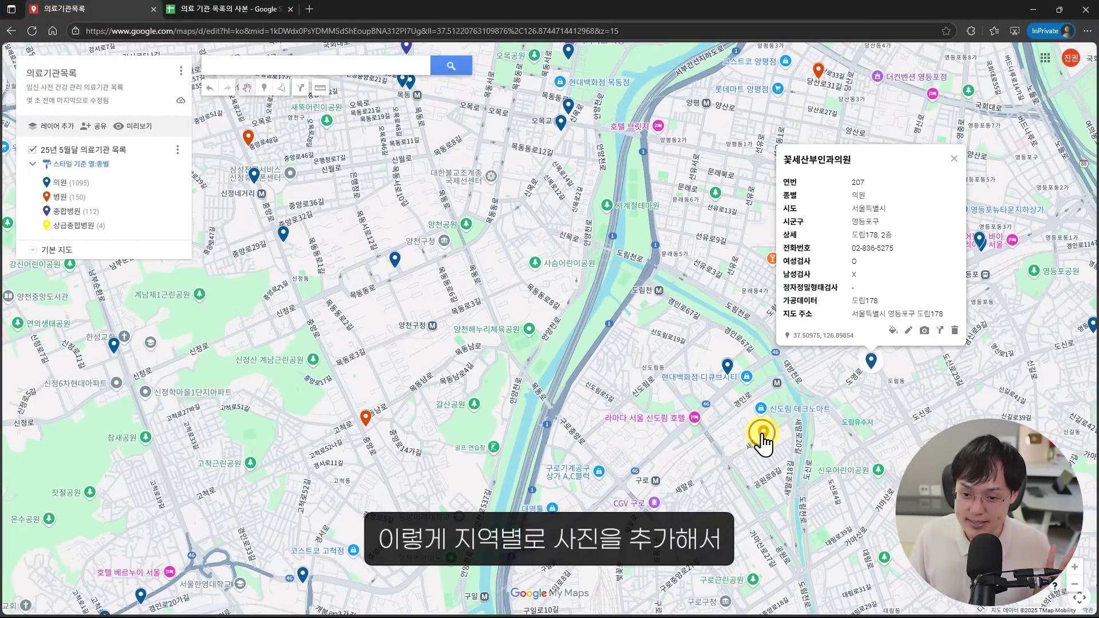
click(762, 433)
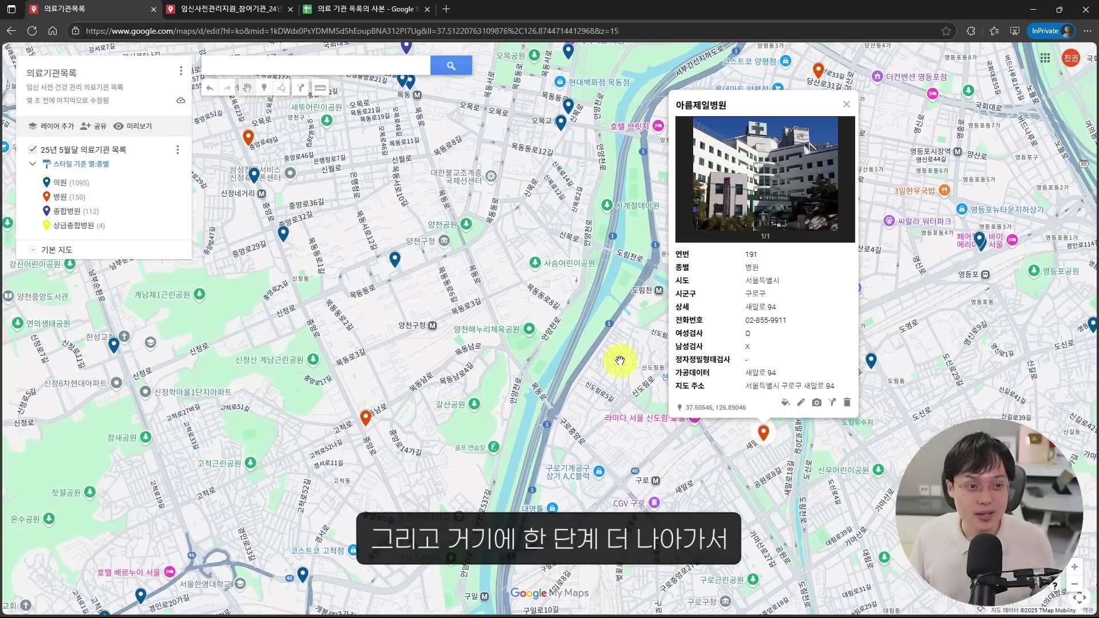
Switch to the 임신사전관리지원_참여기관_24년5월 map and isolate the 정자정밀검사 layer, followed by the 남성검사 layer.
click(232, 9)
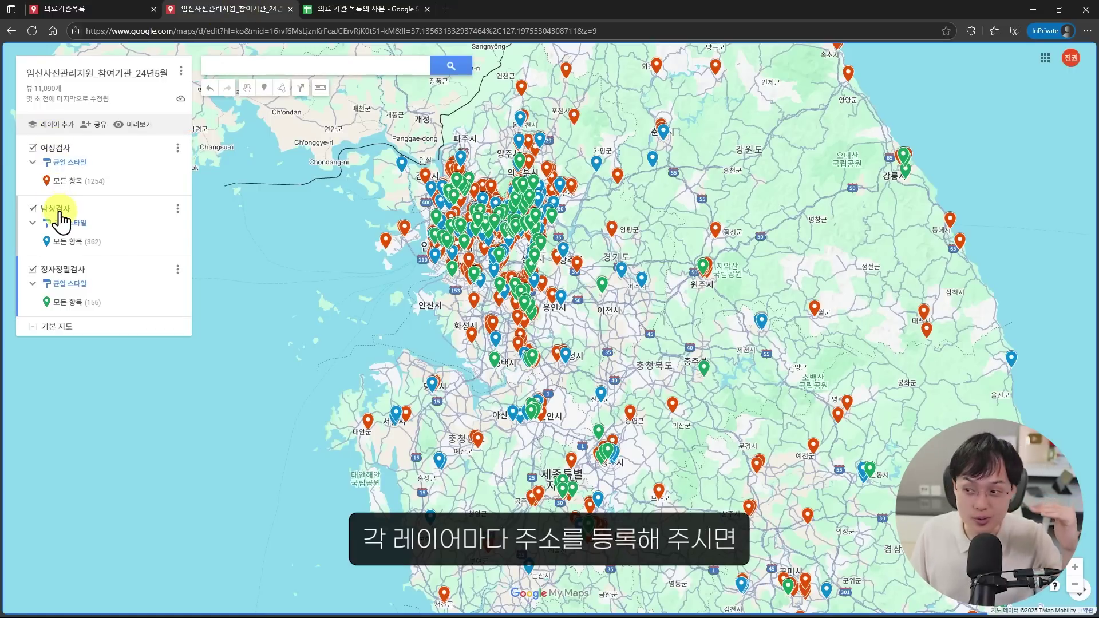
click(33, 149)
click(33, 174)
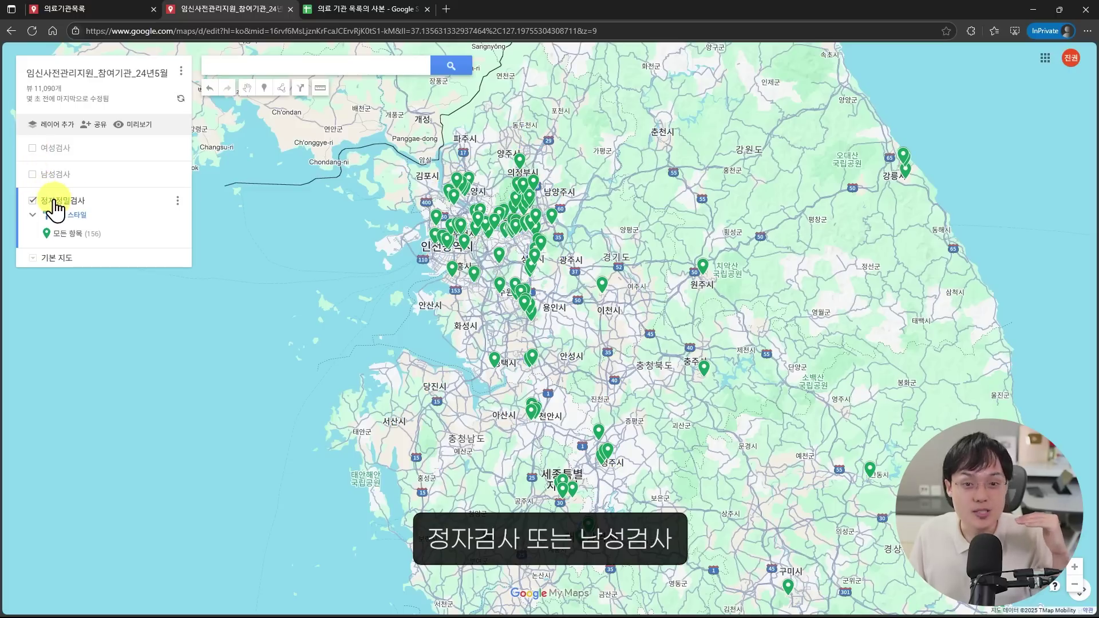
click(32, 200)
click(32, 173)
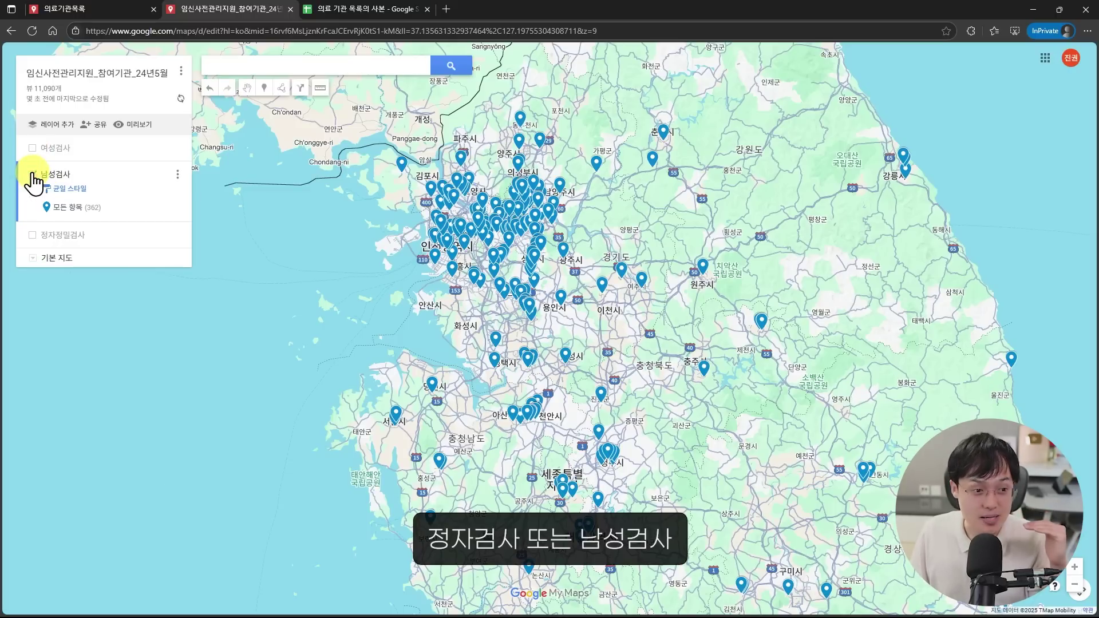
Show the 여성검사 layer on its own, and turn the 남성검사 and 정자정밀검사 layers back on.
click(32, 174)
click(33, 149)
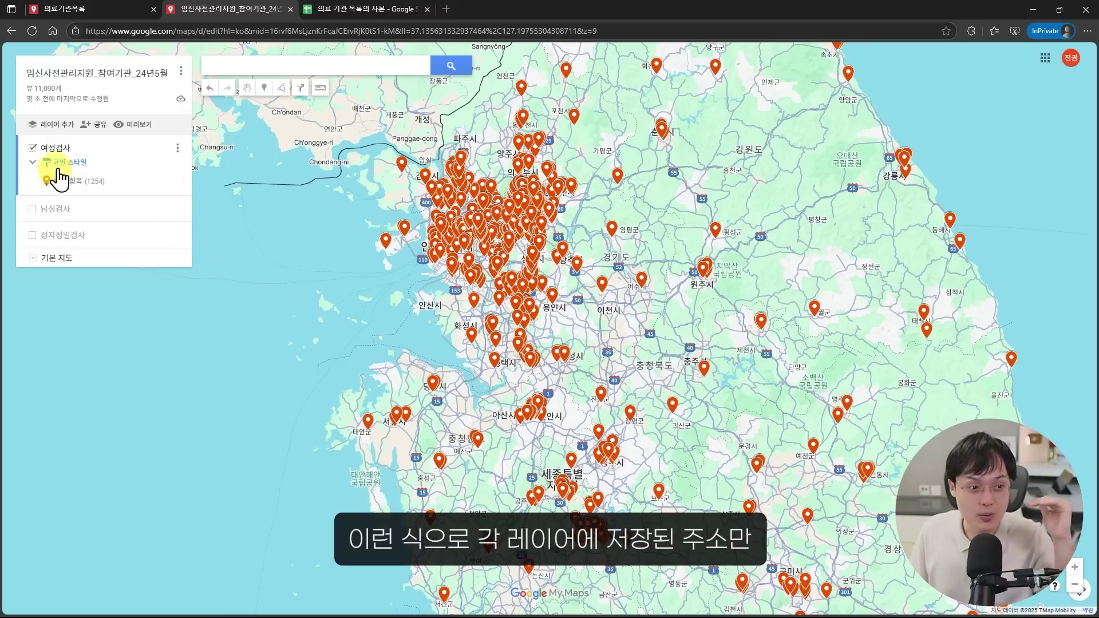
click(33, 209)
click(33, 269)
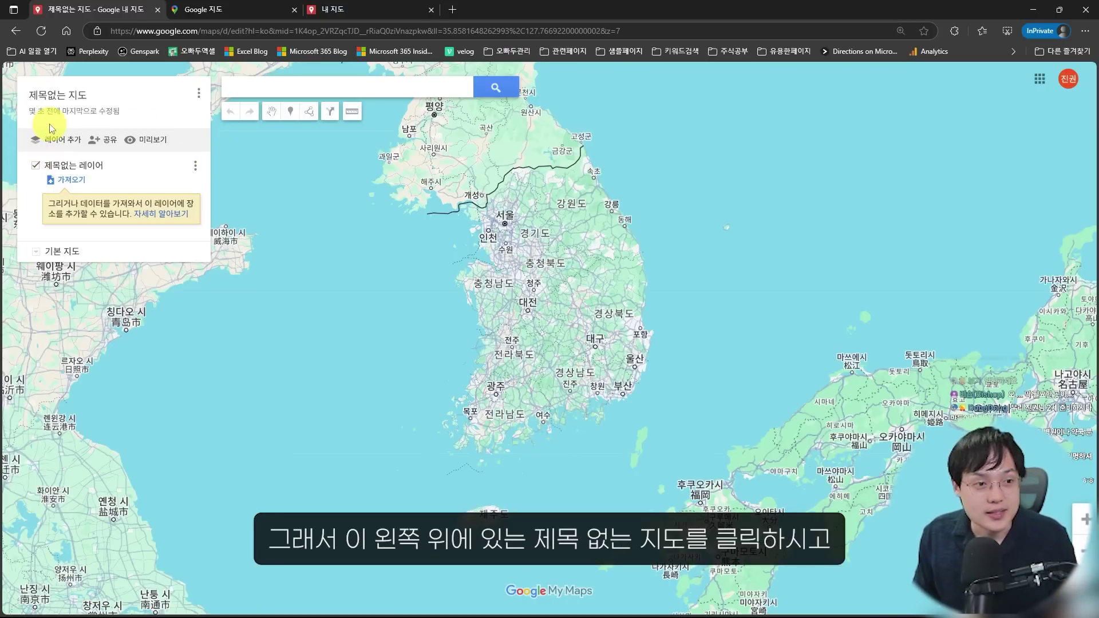
Rename the untitled map as 홍콩 맛집 투어 and save the title.
click(55, 96)
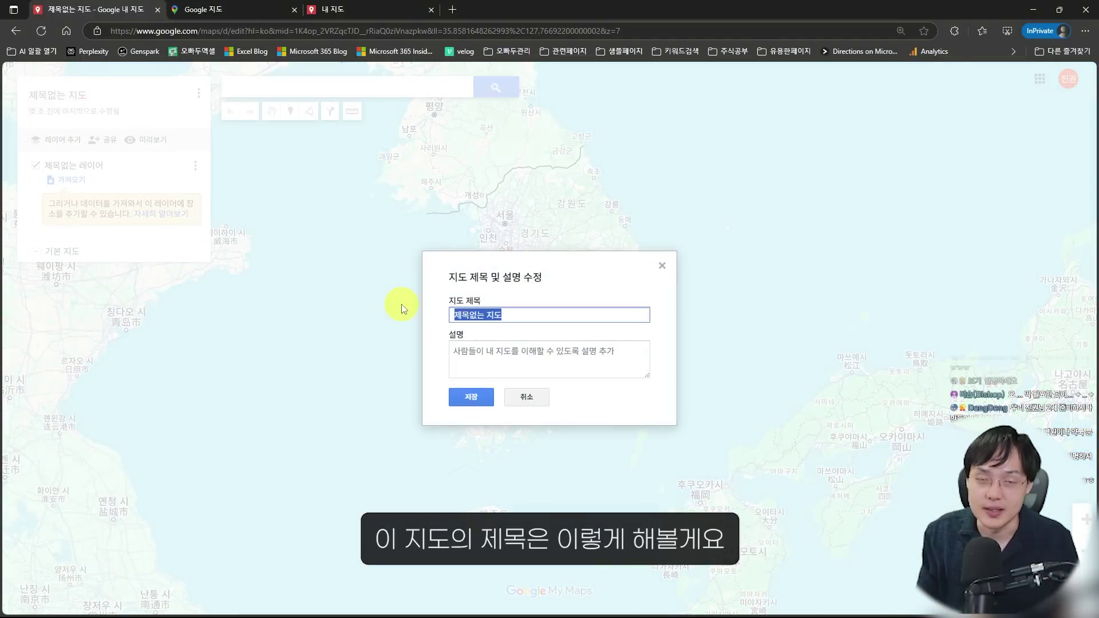
text(홍콩 맛집 투어)
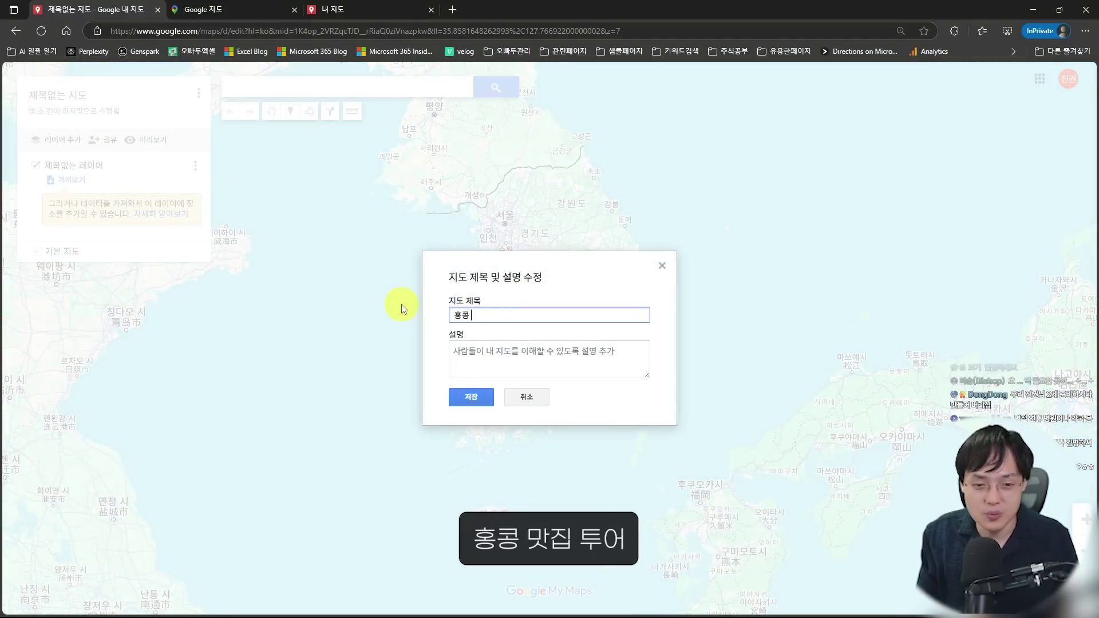
click(484, 323)
drag(489, 322, 452, 312)
click(454, 312)
click(473, 396)
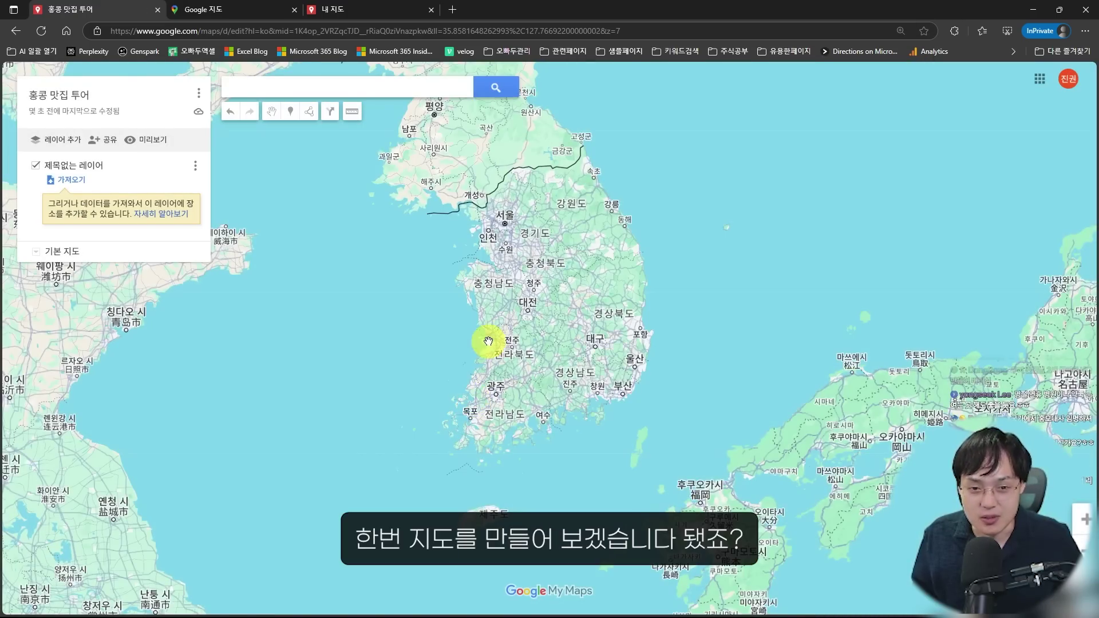
scroll(489, 339, up, 1)
drag(500, 239, 453, 365)
scroll(449, 388, up, 3)
drag(499, 289, 452, 449)
scroll(472, 343, up, 1)
drag(553, 252, 351, 394)
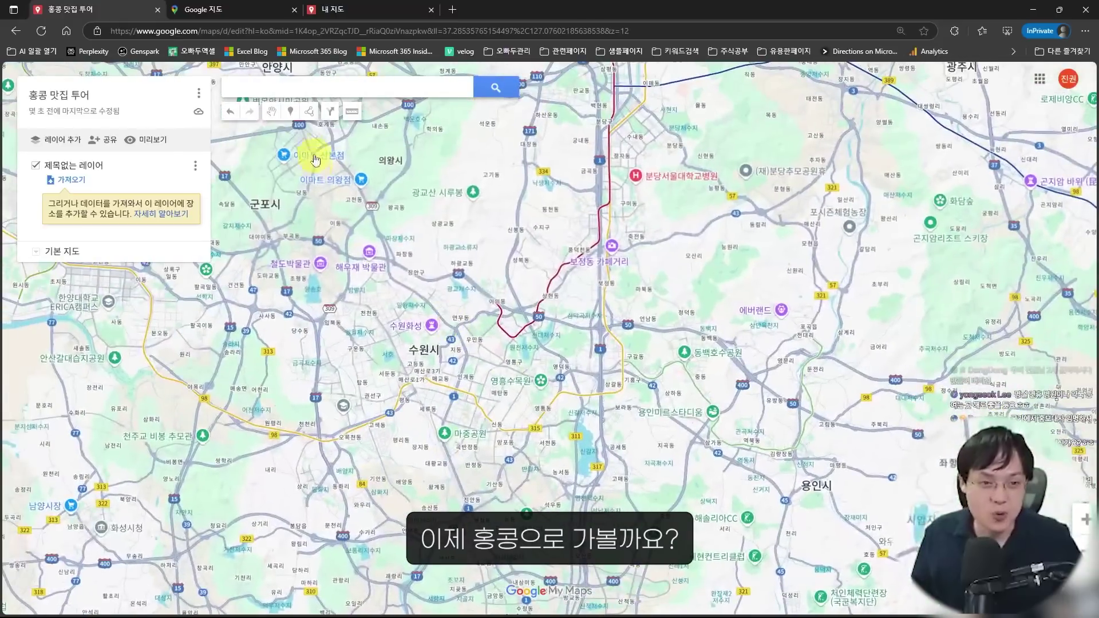
Search the map for 홍콩 and close the place's information card.
click(321, 96)
text(ㅎㅗㅇㅋㅗㅇ)
key(Return)
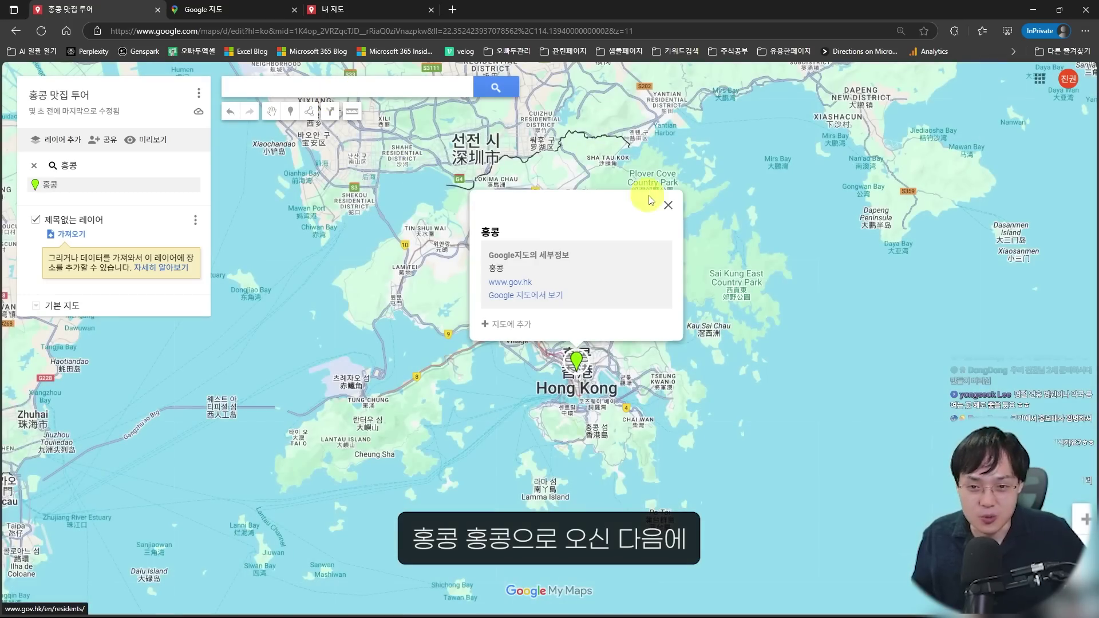
click(667, 205)
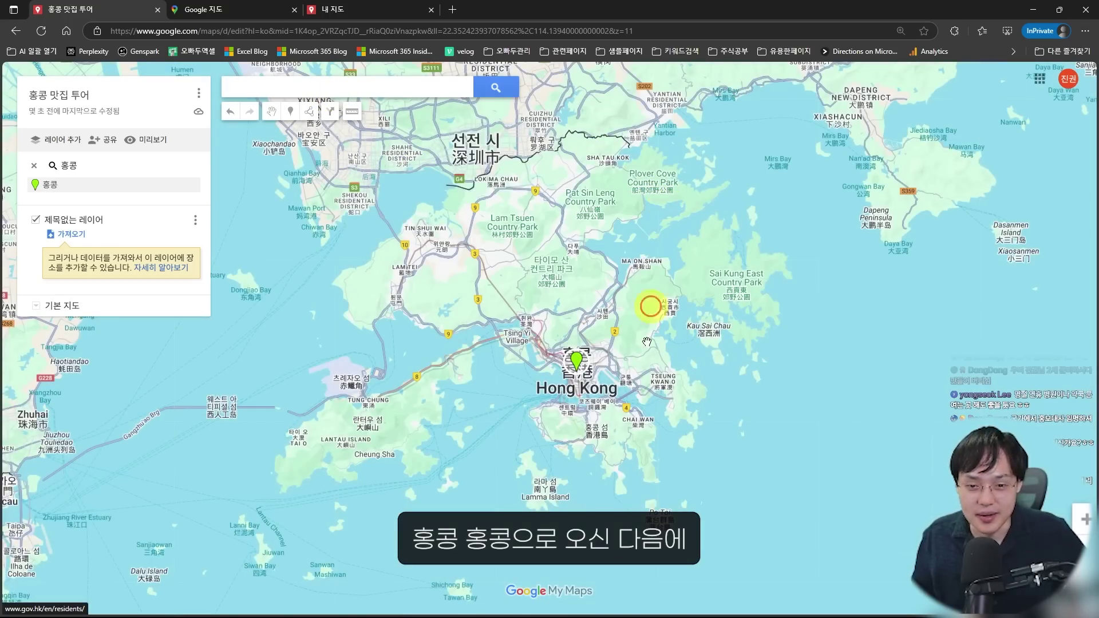
Examine the yellow and white shaded areas of Kowloon from Mong Kok to Tsim Sha Tsui on the base map.
scroll(552, 387, up, 5)
scroll(552, 387, up, 5)
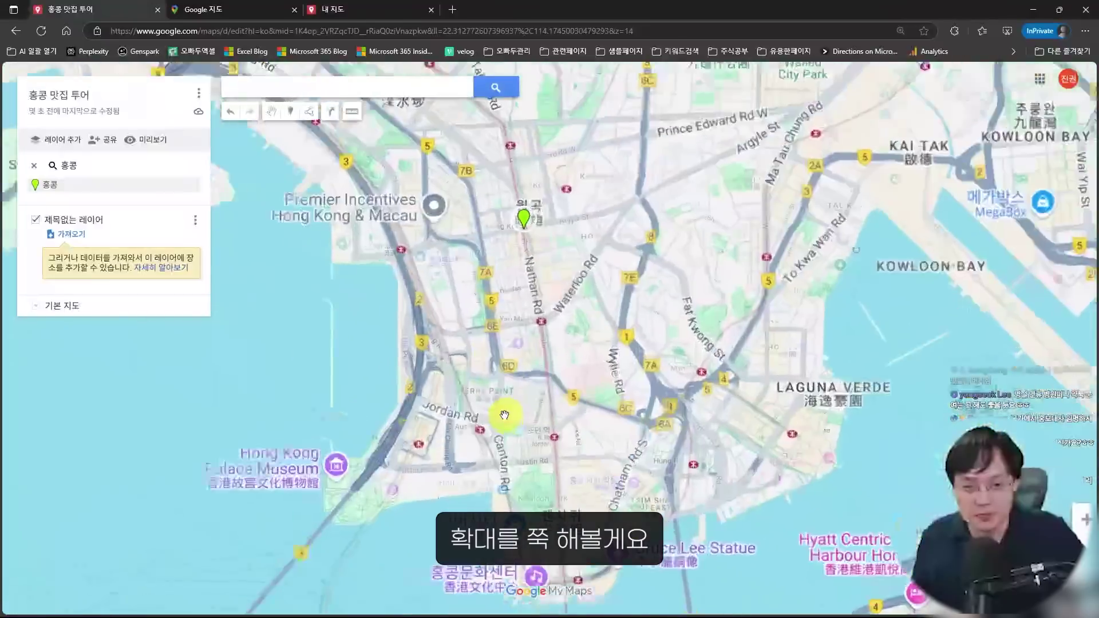
scroll(508, 350, down, 2)
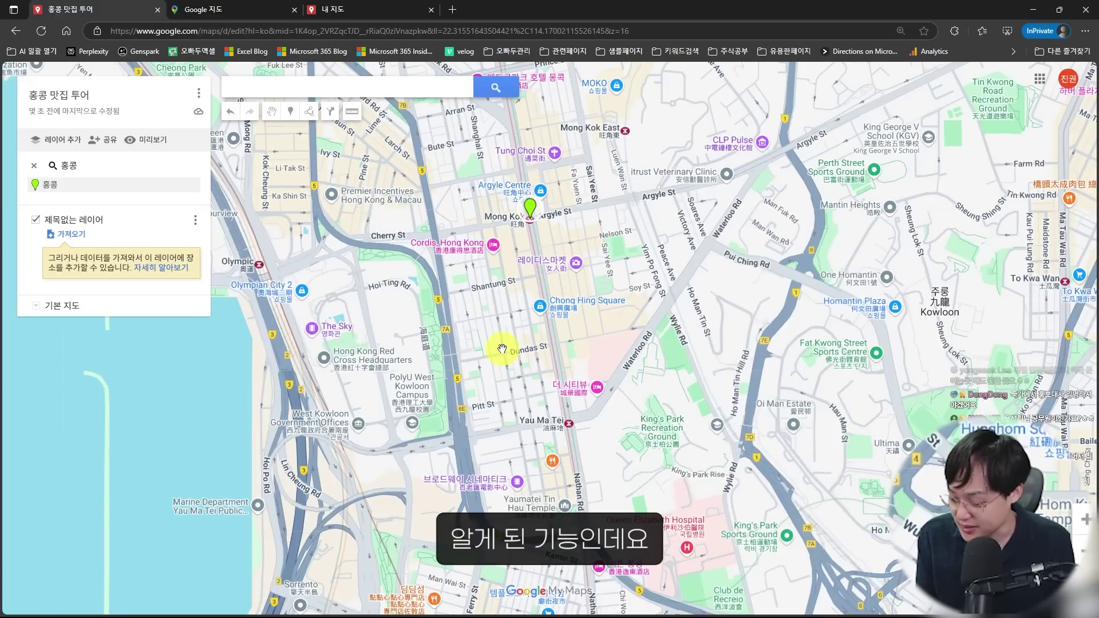
drag(502, 349, 483, 314)
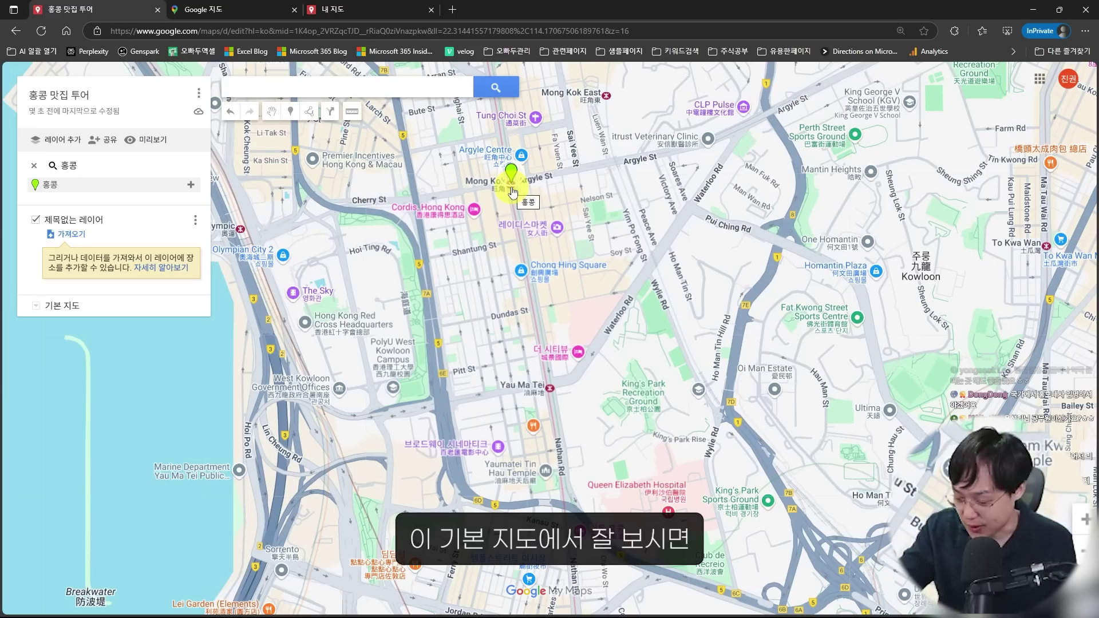
drag(512, 191, 538, 234)
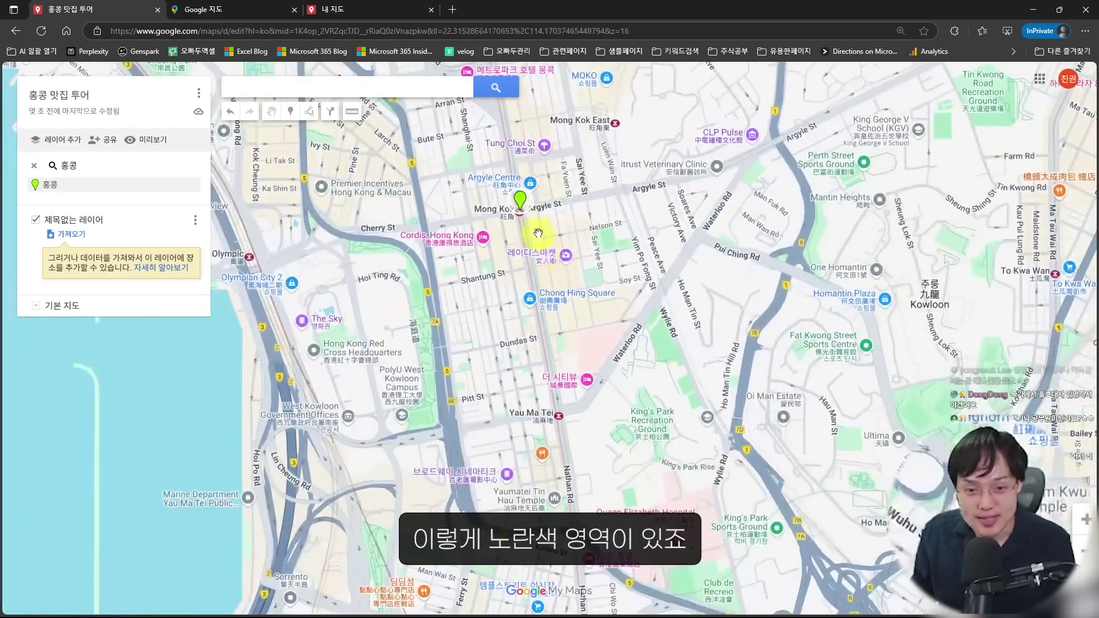
drag(407, 173, 455, 233)
scroll(454, 233, down, 1)
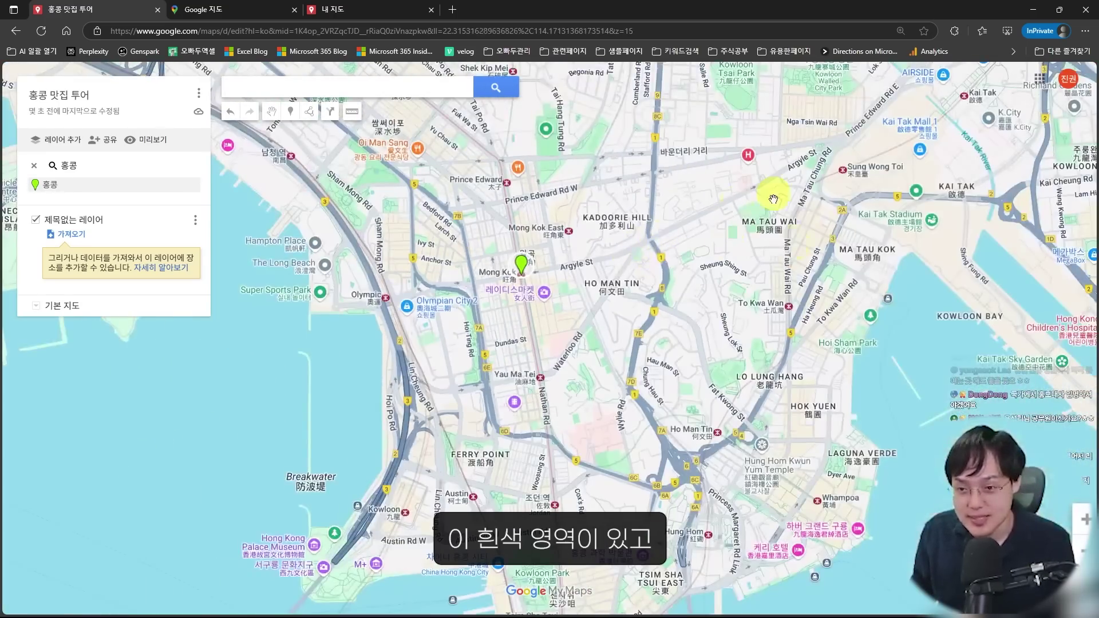
drag(726, 348, 682, 300)
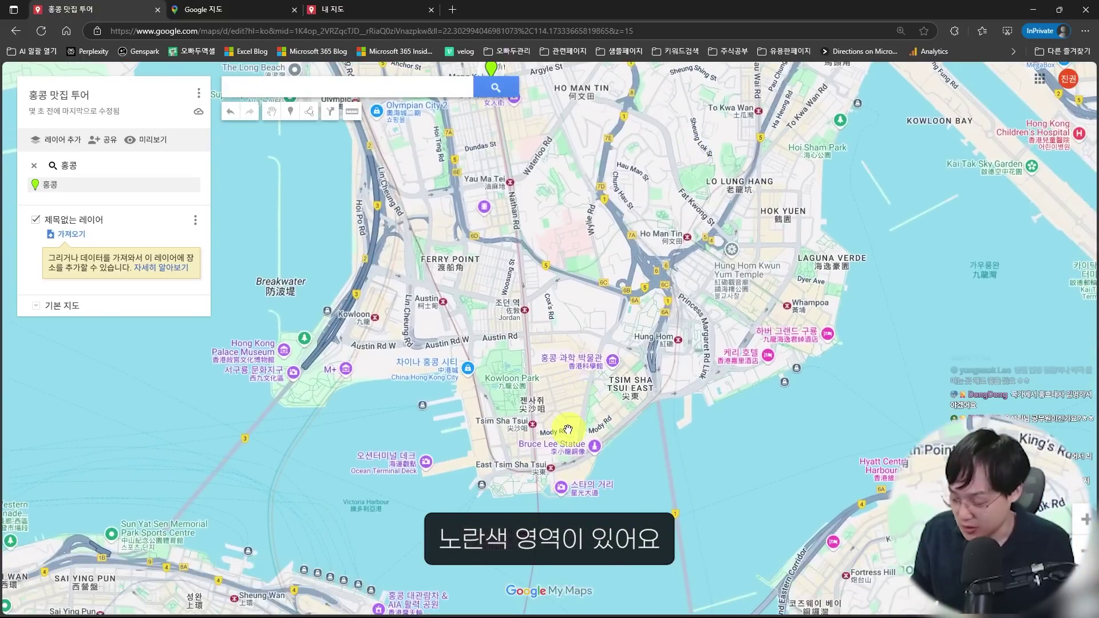
scroll(570, 429, up, 1)
Examine the yellow shaded downtown areas around Wan Chai and Admiralty on Hong Kong Island and the districts beyond them.
drag(569, 428, 570, 252)
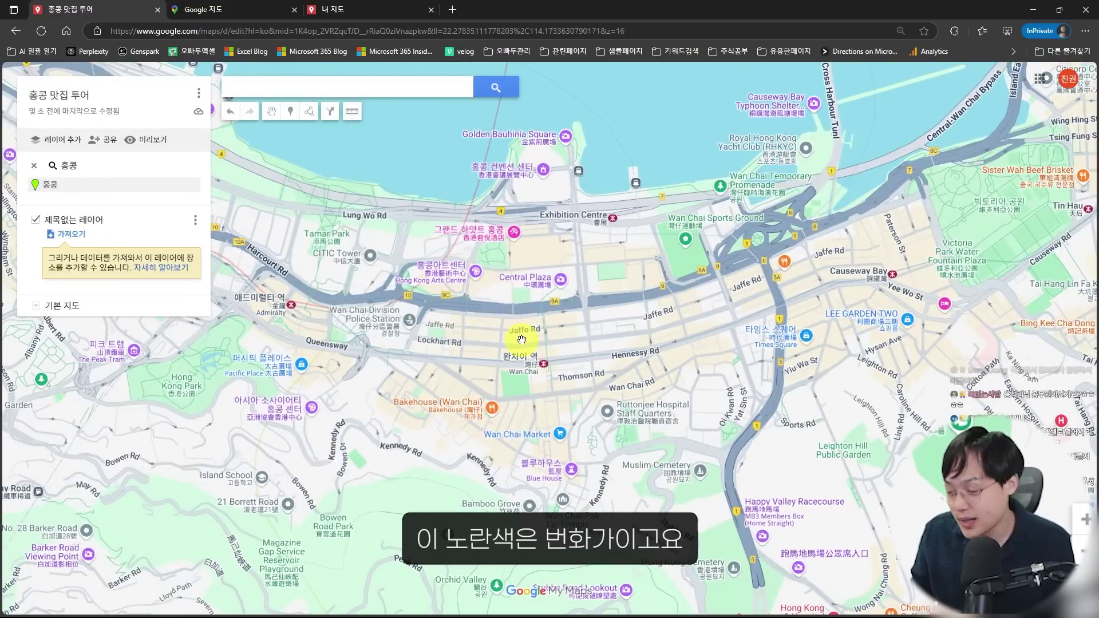
scroll(547, 366, up, 1)
scroll(581, 369, down, 1)
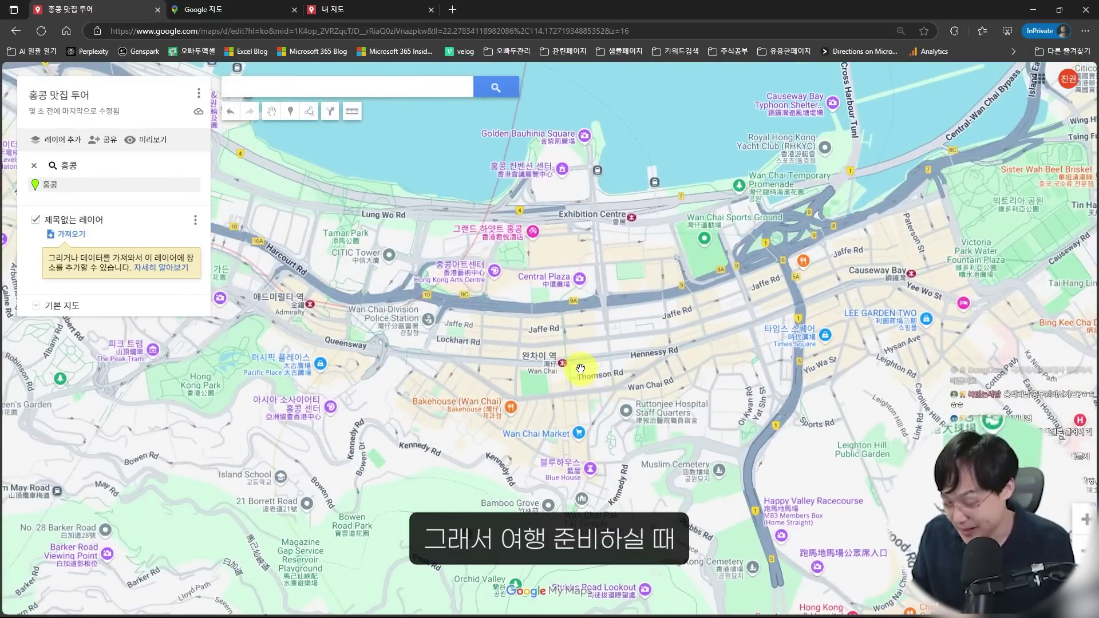
scroll(590, 375, up, 1)
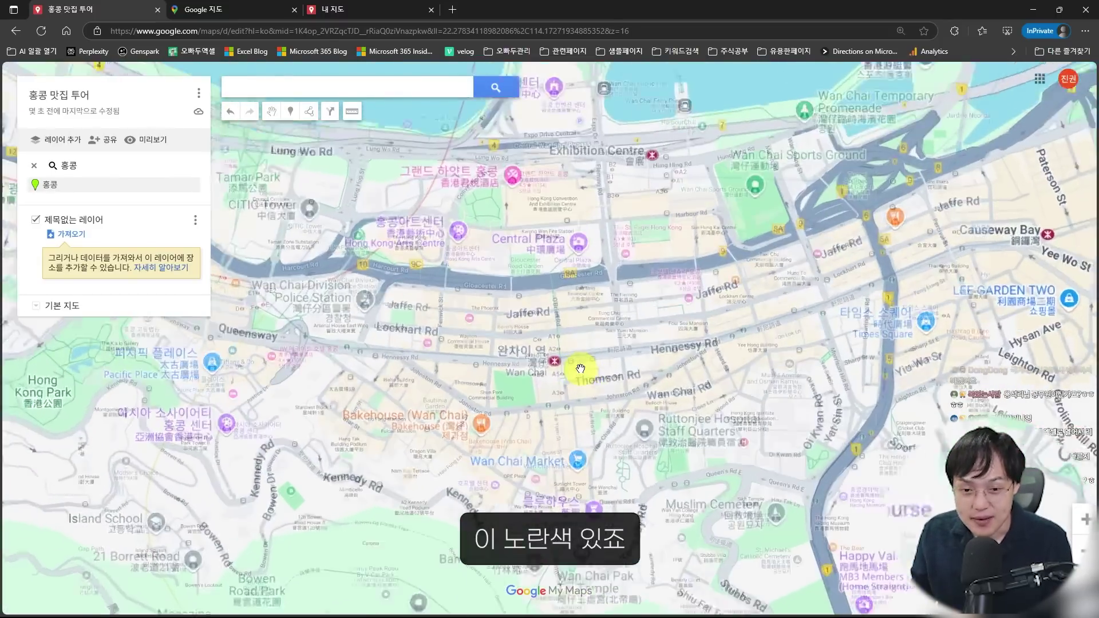
scroll(596, 395, down, 1)
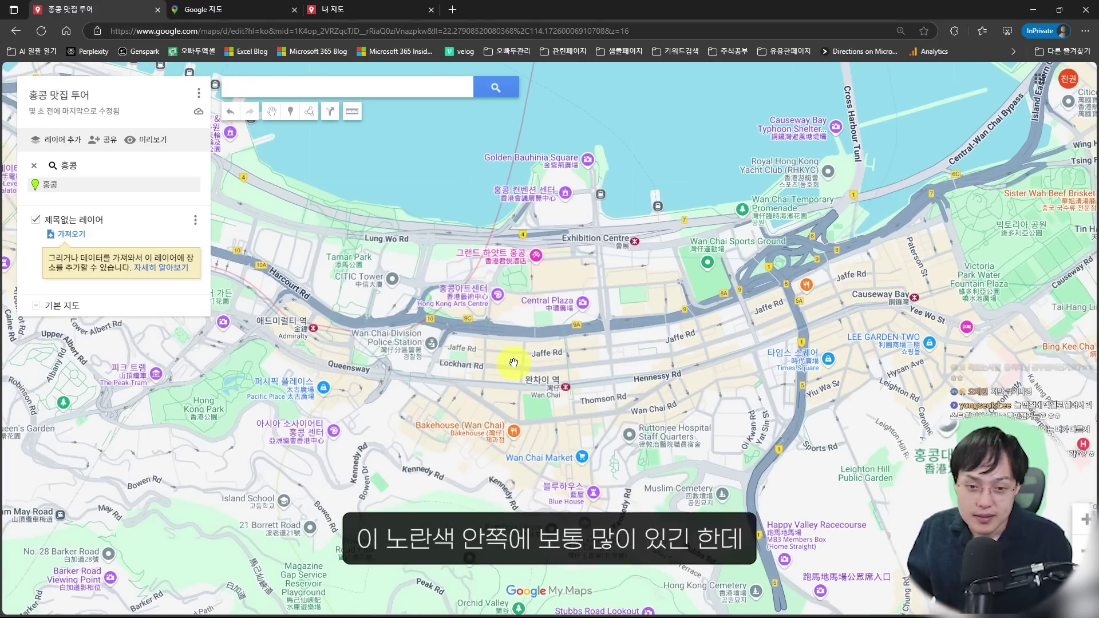
scroll(513, 377, up, 1)
scroll(506, 393, down, 1)
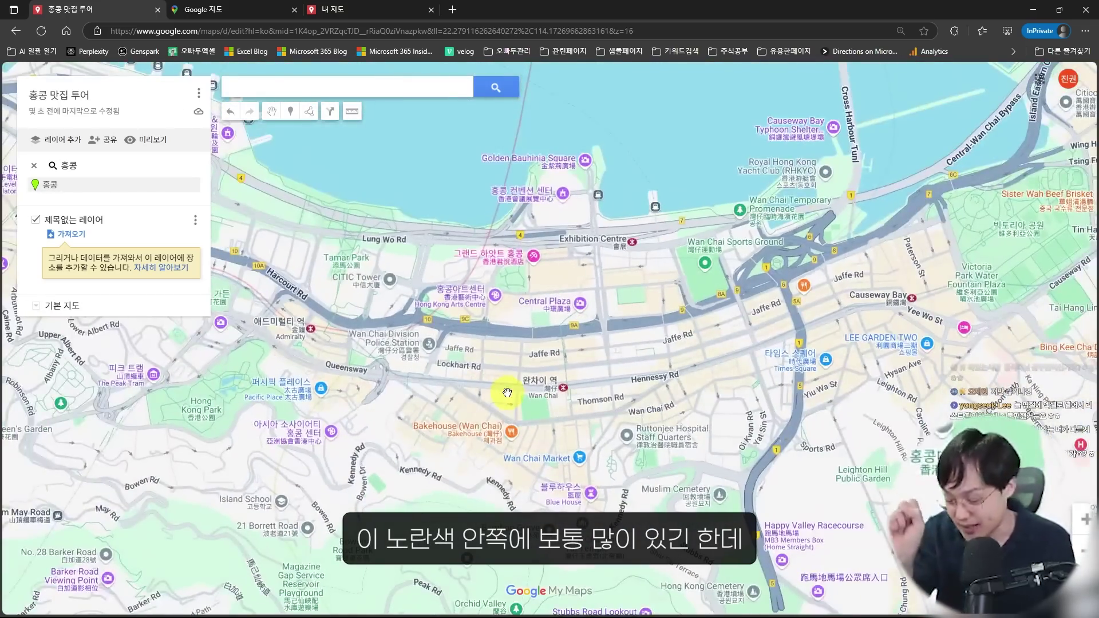
scroll(507, 396, up, 1)
scroll(403, 453, down, 1)
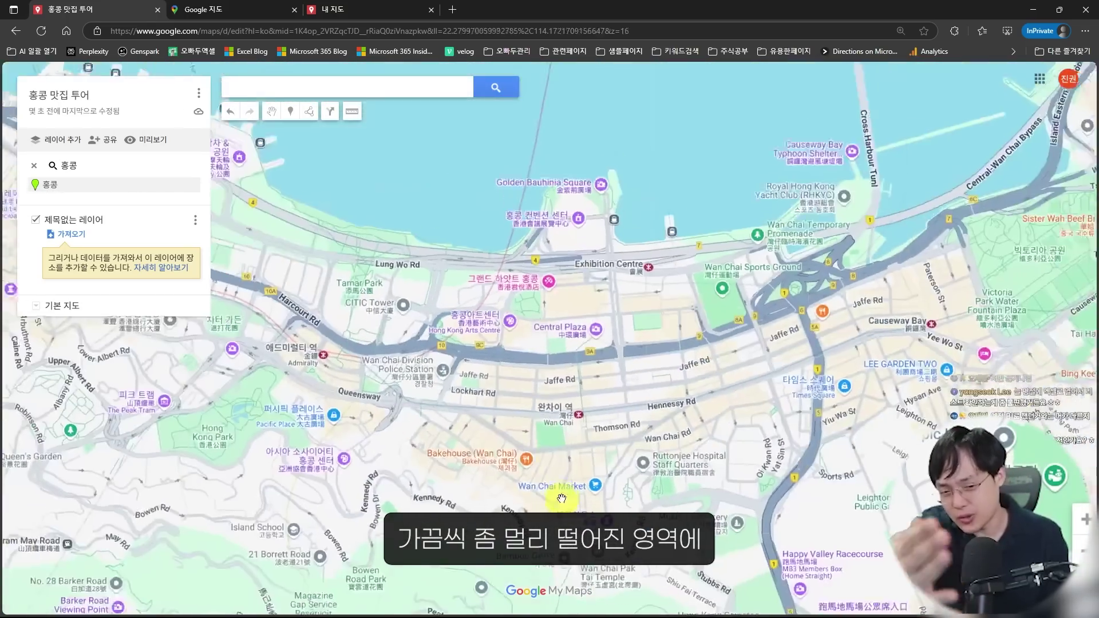
scroll(403, 452, up, 1)
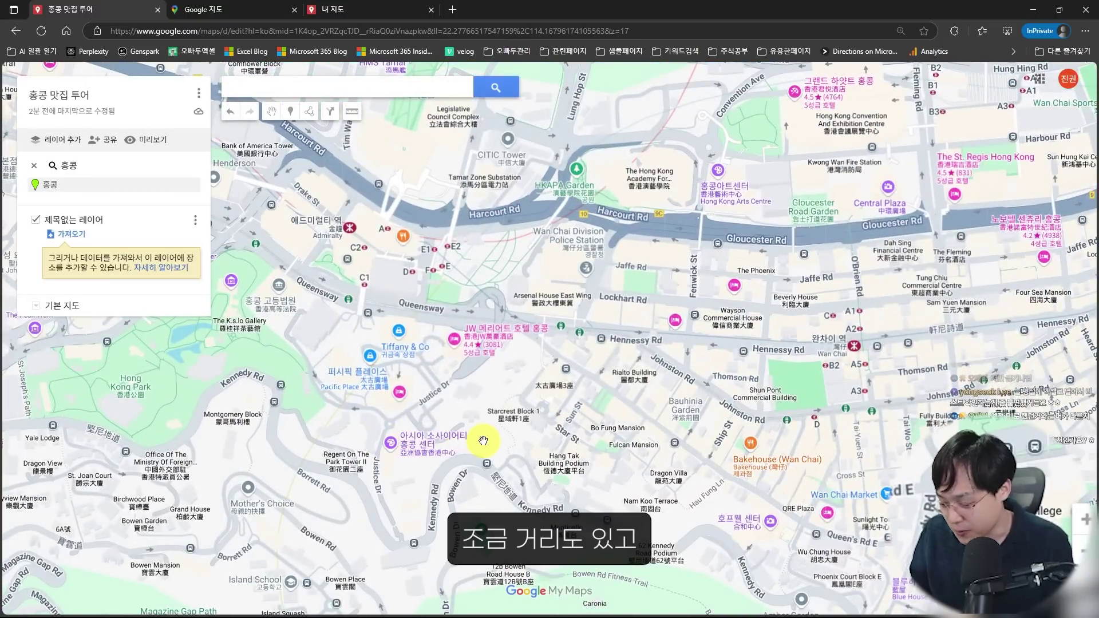
scroll(536, 472, down, 1)
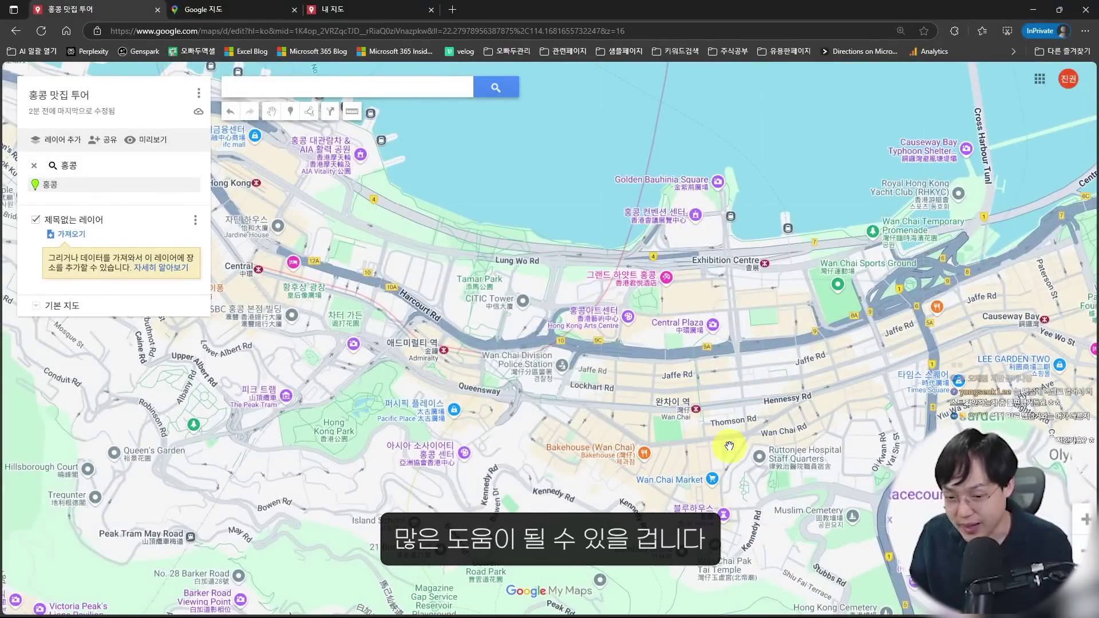
scroll(724, 445, up, 1)
scroll(716, 460, down, 1)
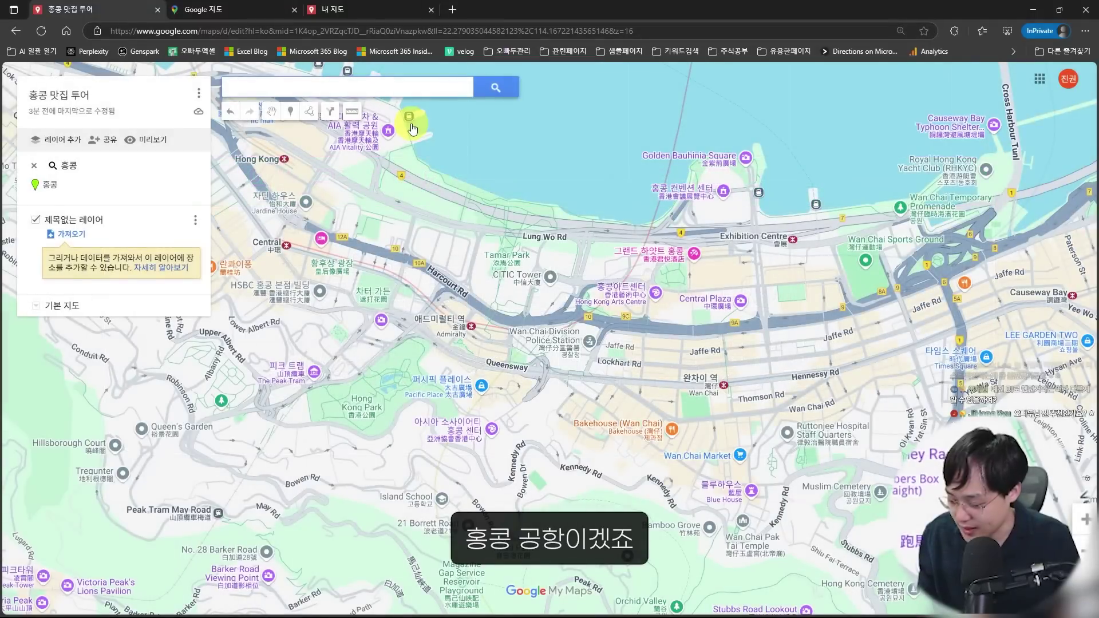
Search the map for 홍콩 공항.
text(홍콩)
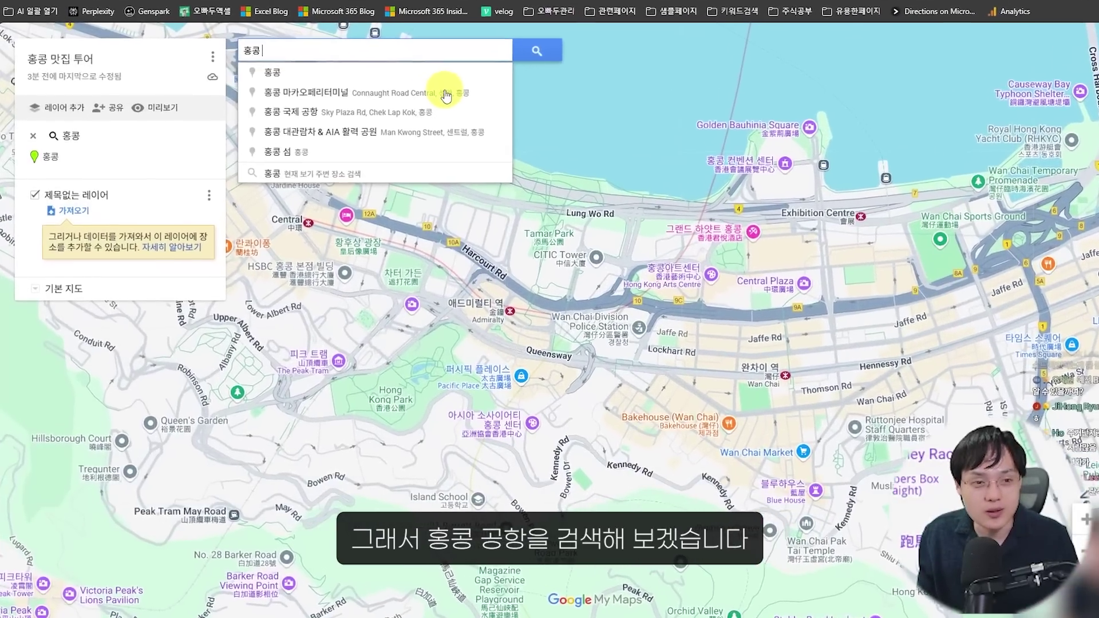
text( 고)
key(BackSpace)
key(BackSpace)
key(BackSpace)
key(BackSpace)
key(BackSpace)
text(홍콩 공항)
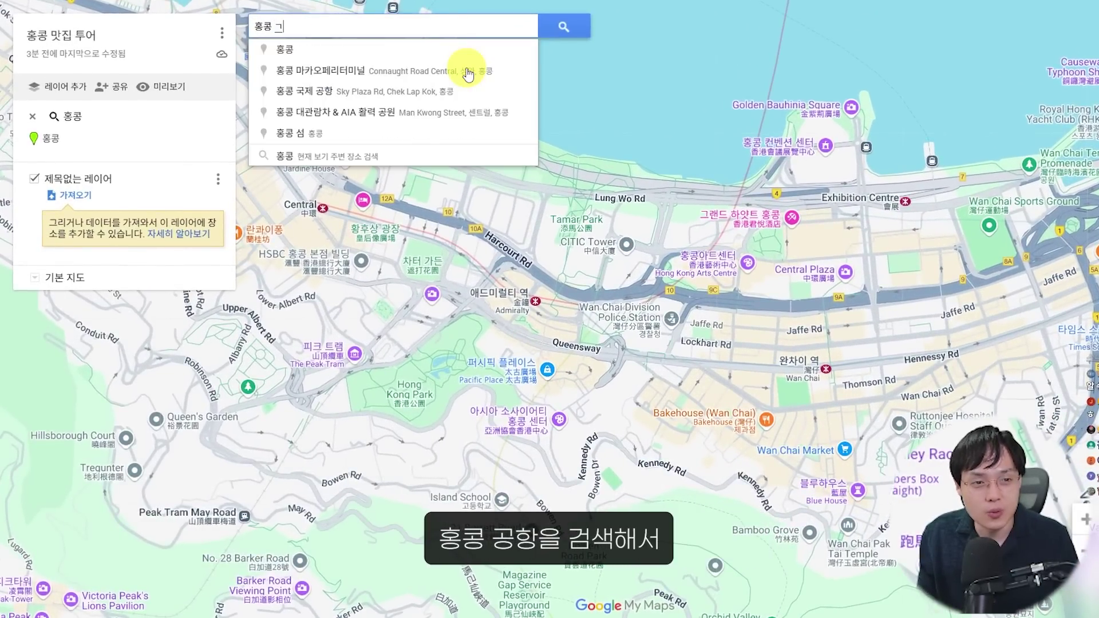
key(Return)
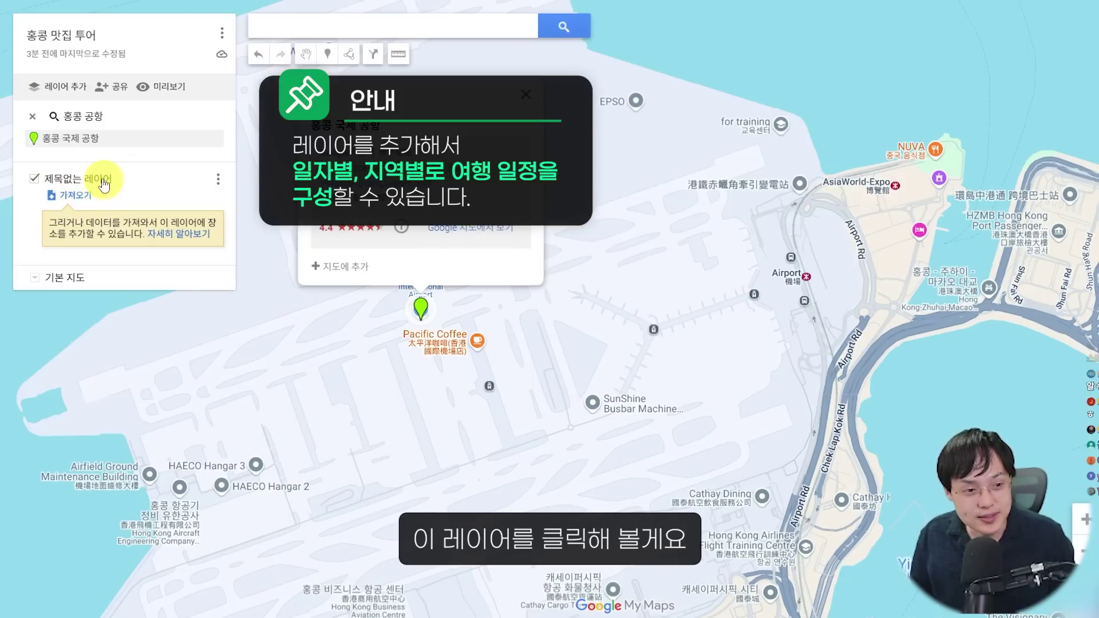
Rename the untitled layer as 1일차 and add the searched 홍콩 국제 공항 to it.
click(106, 182)
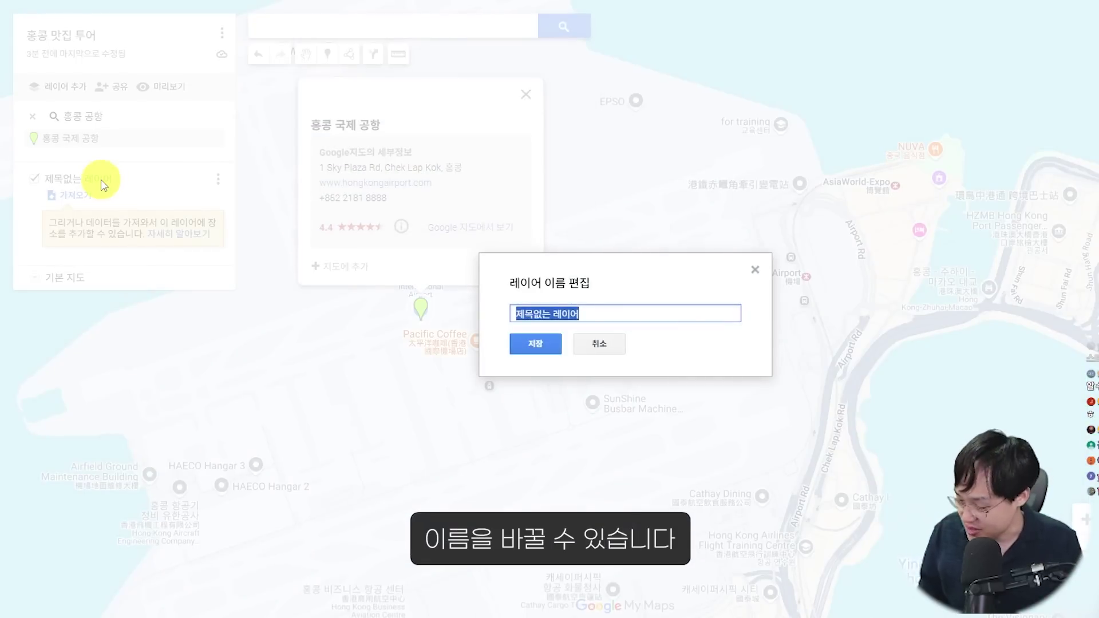
drag(596, 312, 504, 313)
text(1)
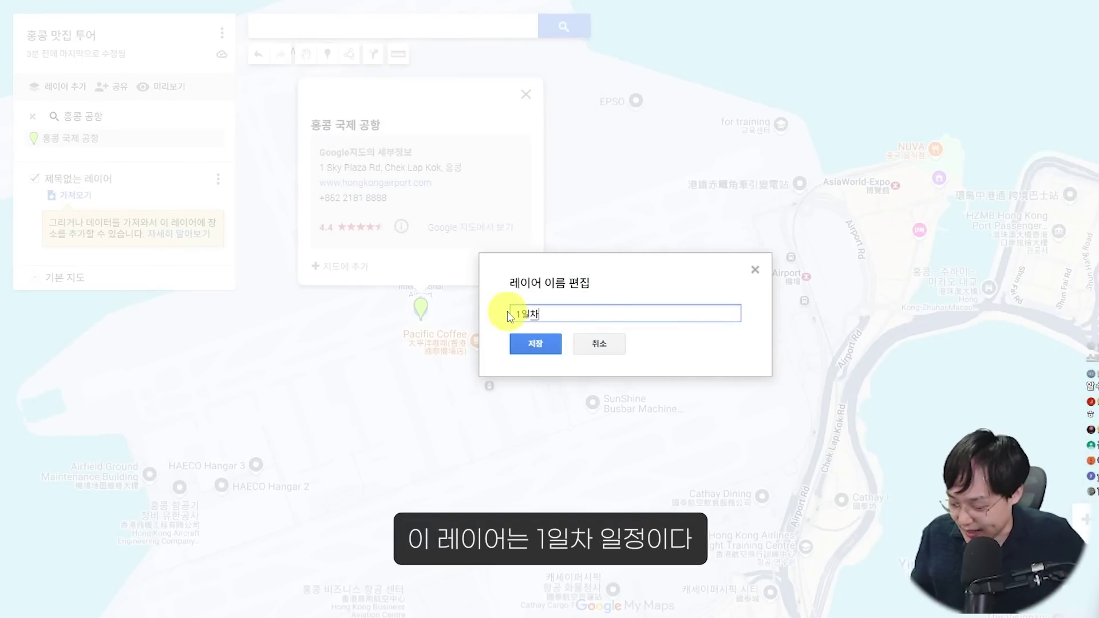
text(일차)
click(538, 344)
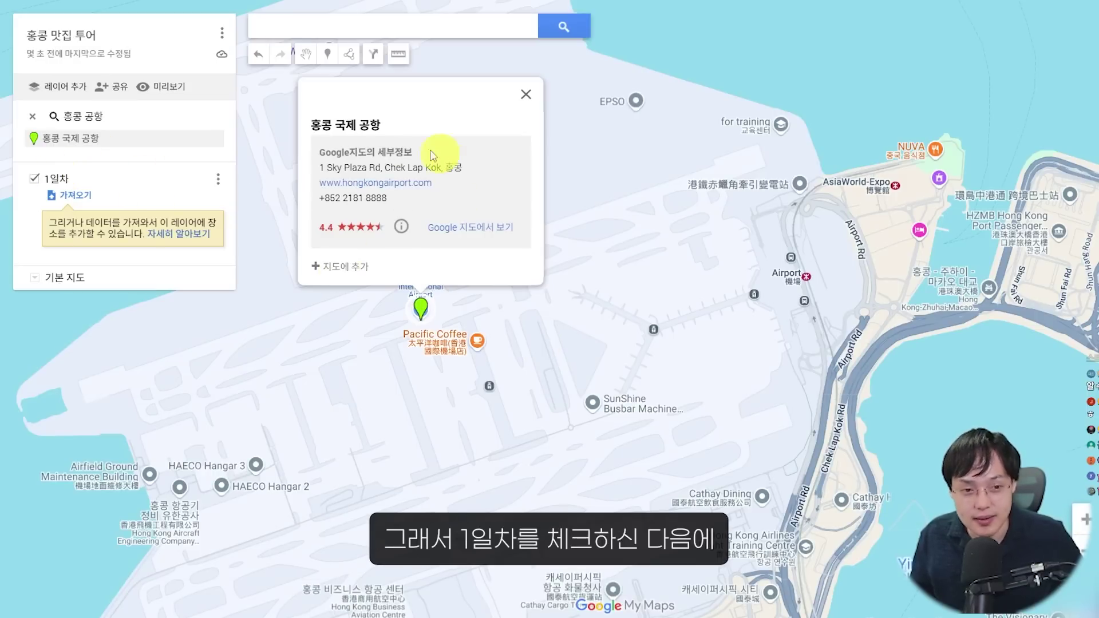
click(358, 268)
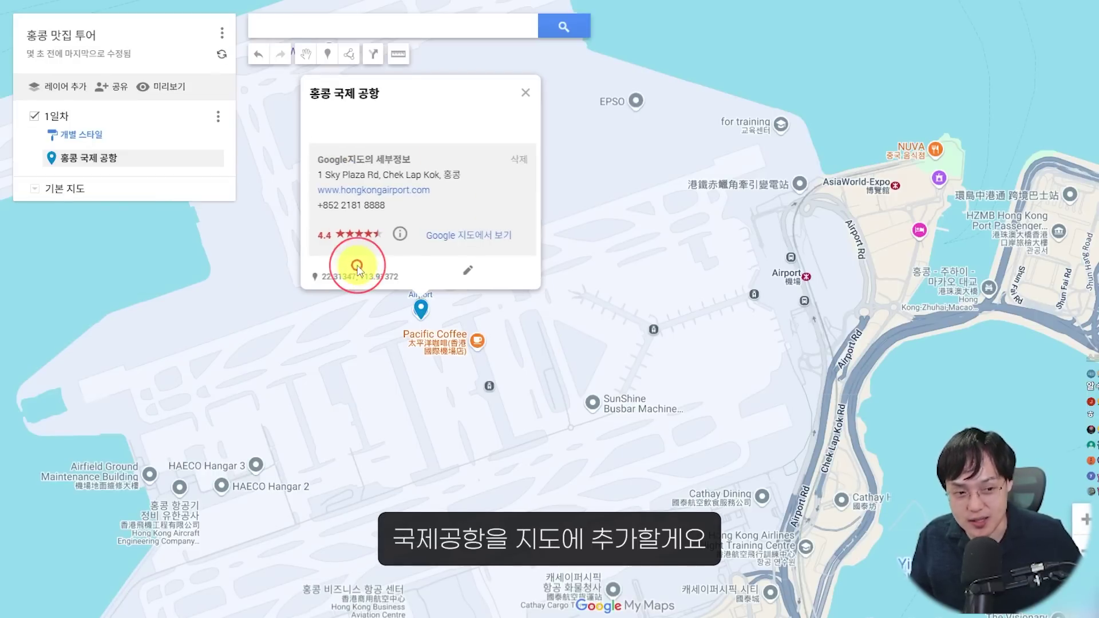
scroll(515, 363, down, 2)
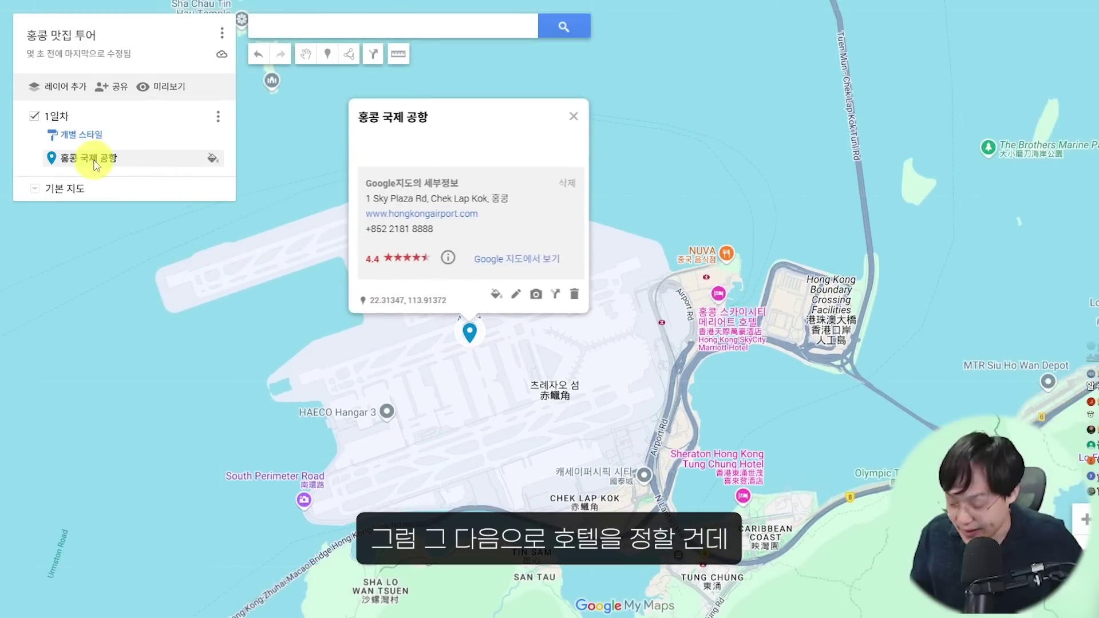
Search for 노보텔, choose 노보텔 센츄리 홍콩 and add it to the 1일차 layer.
click(352, 26)
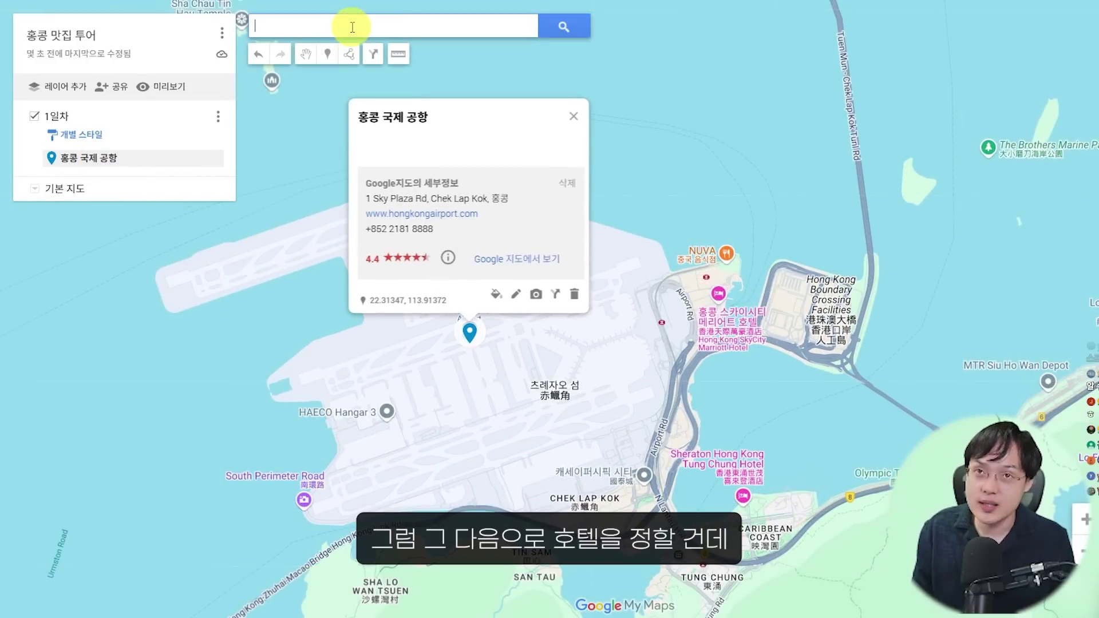
text(노보텔)
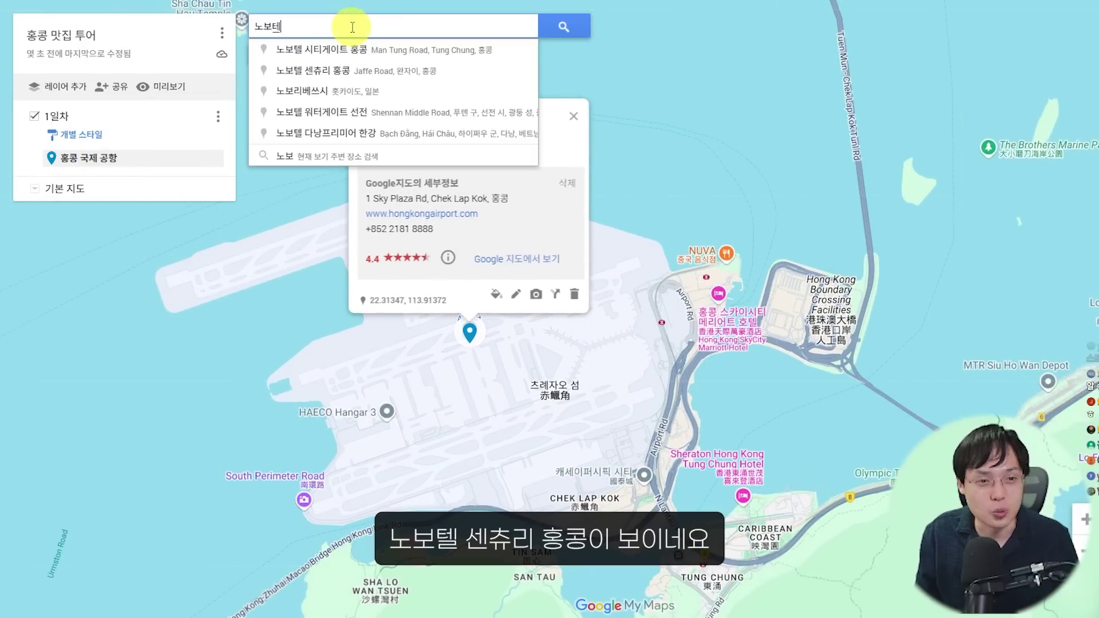
click(368, 71)
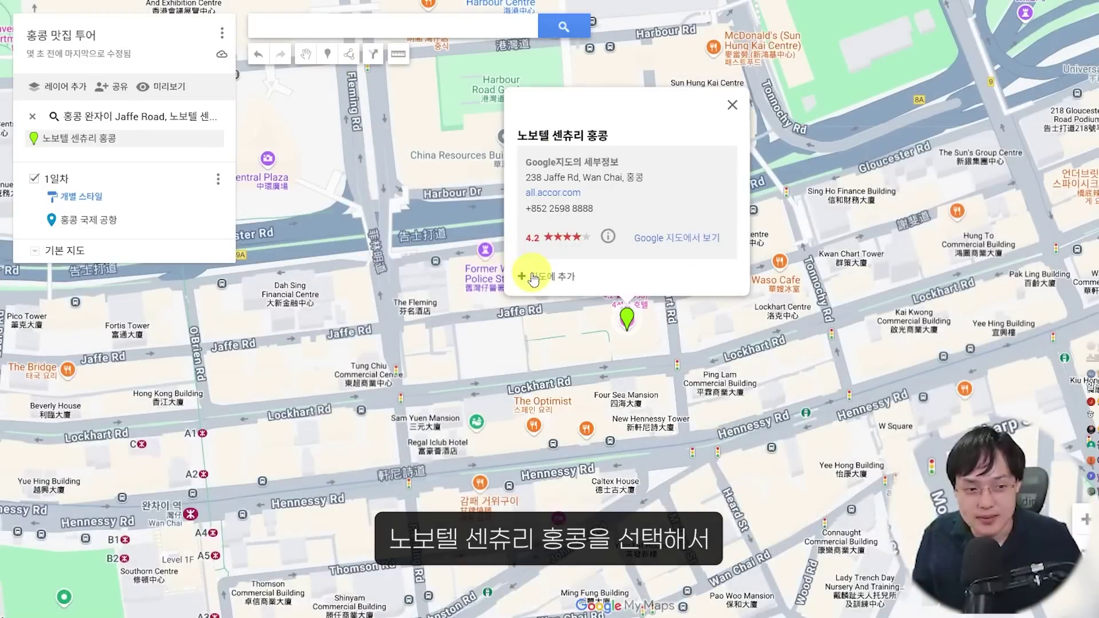
click(533, 278)
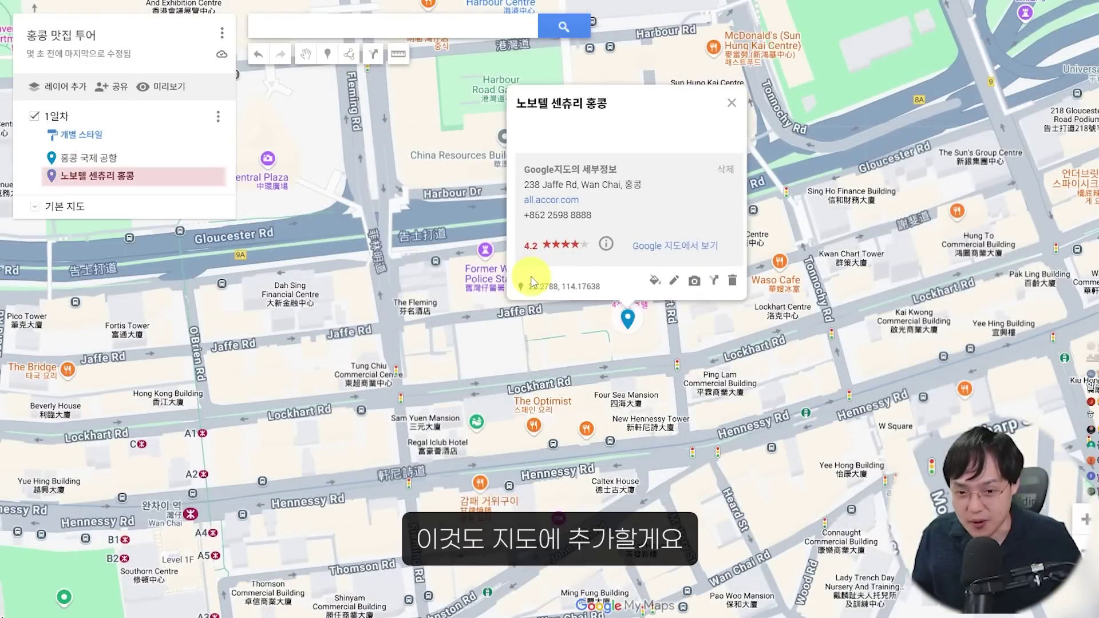
scroll(504, 326, down, 3)
scroll(560, 342, up, 2)
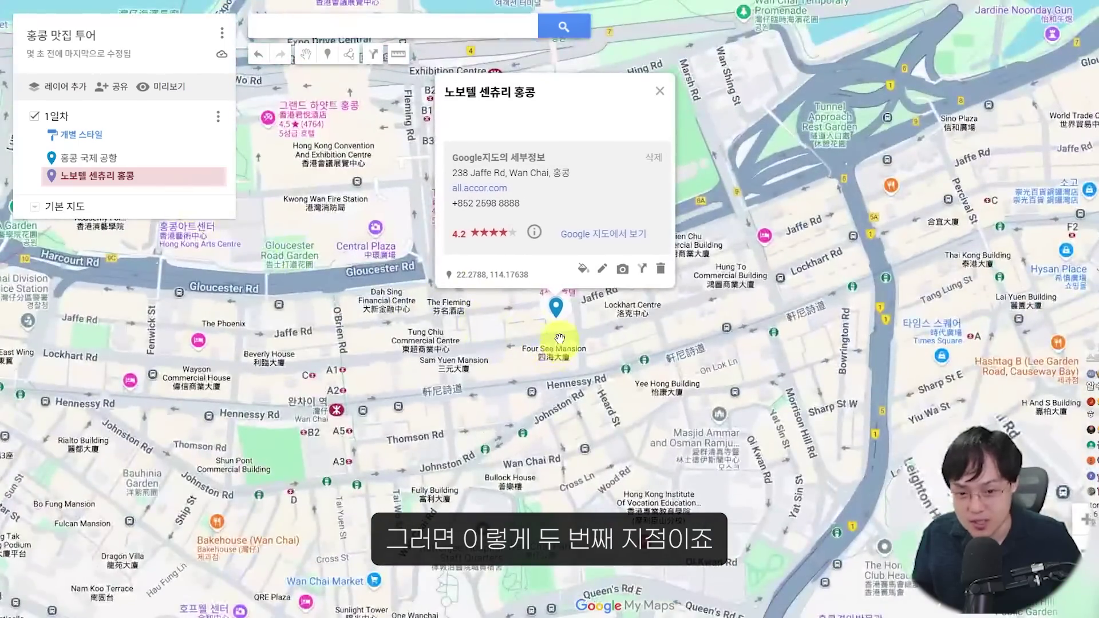
scroll(560, 343, up, 2)
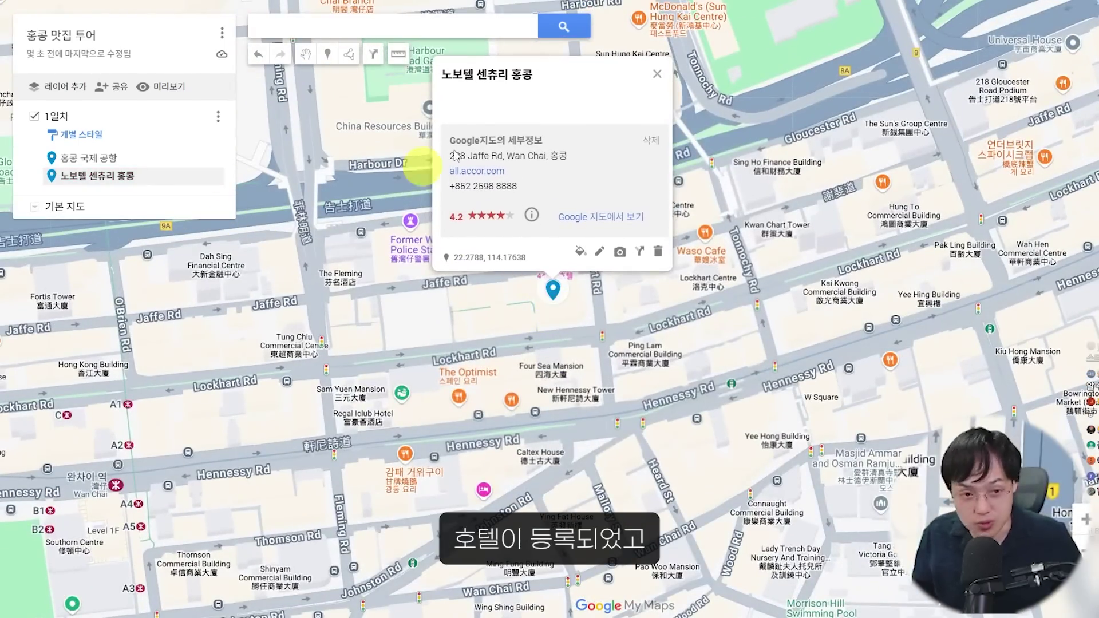
Add 타임스 스퀘어, 피크 트램, SKYE Roofbar & Brasserie and 빅토리아 피크 to the 1일차 layer.
click(393, 30)
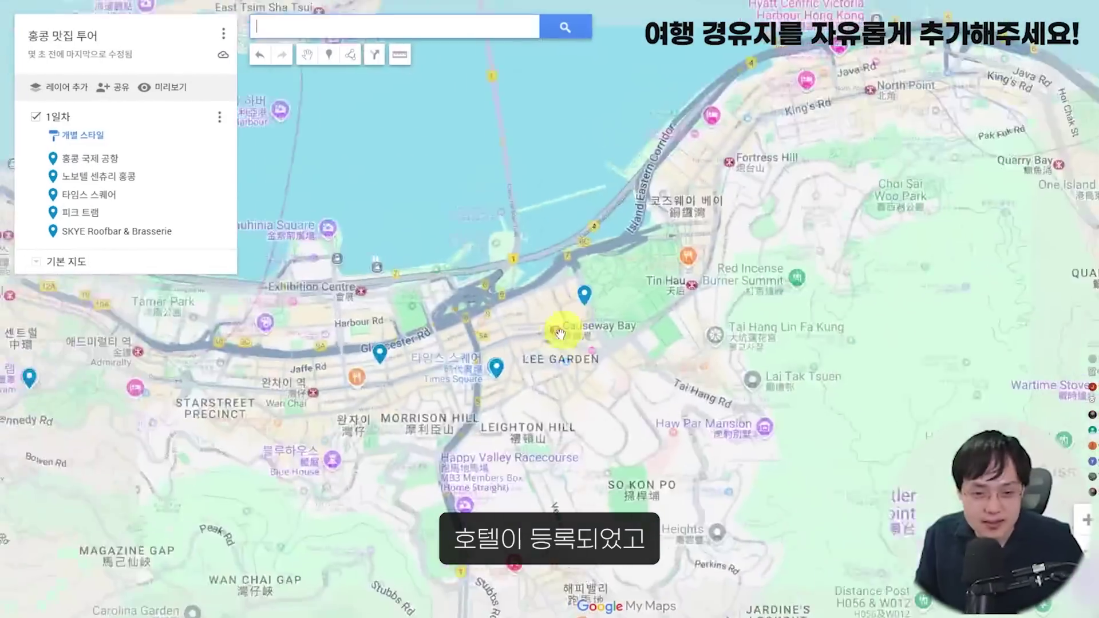
scroll(560, 333, down, 3)
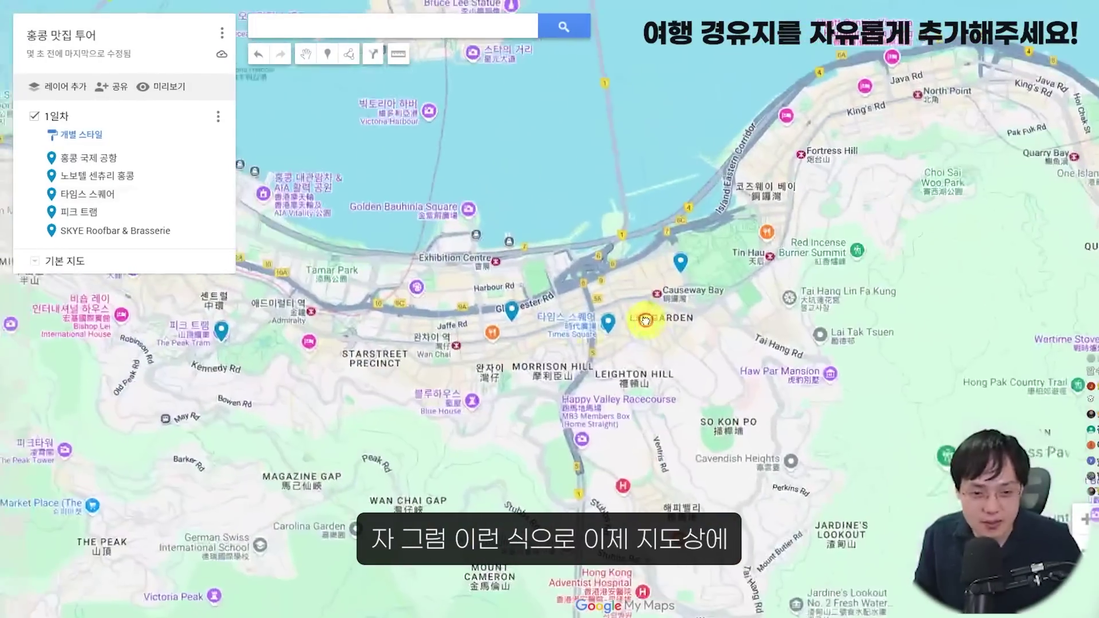
scroll(515, 331, up, 2)
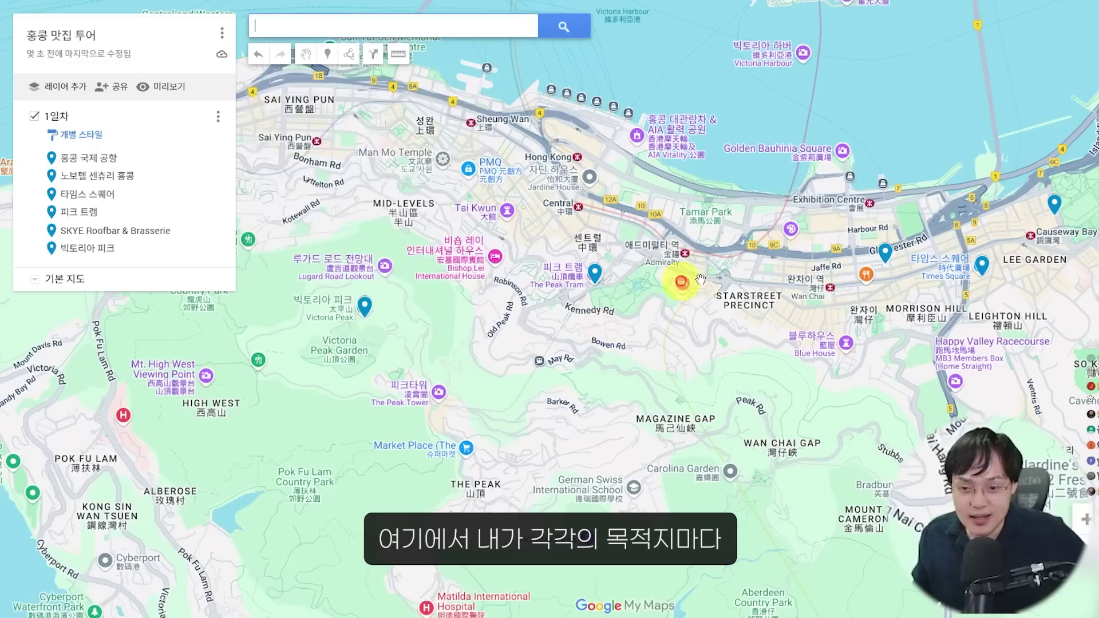
Change the 노보텔 센츄리 홍콩 marker's icon to the hotel bed icon, filtering the icon collection by "hotel".
scroll(888, 257, up, 2)
scroll(981, 253, up, 3)
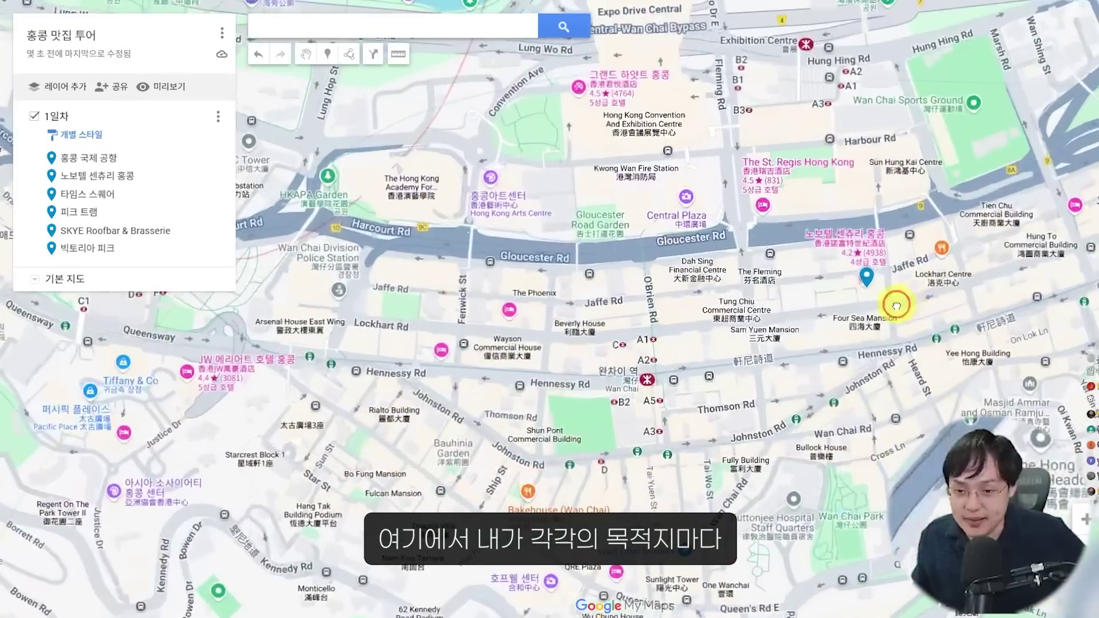
click(864, 286)
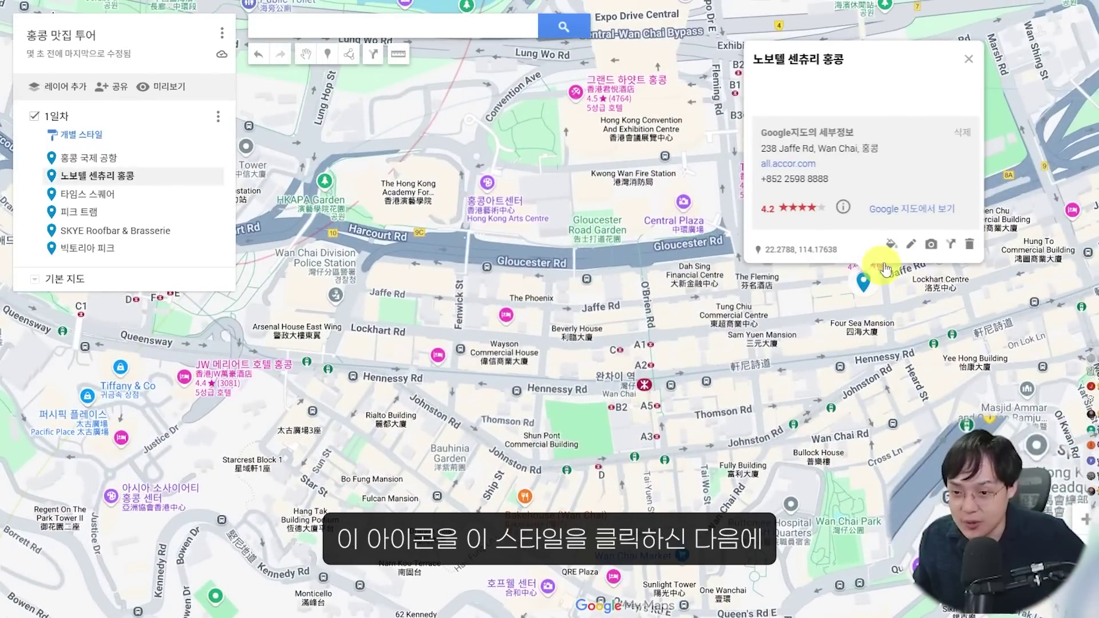
click(891, 245)
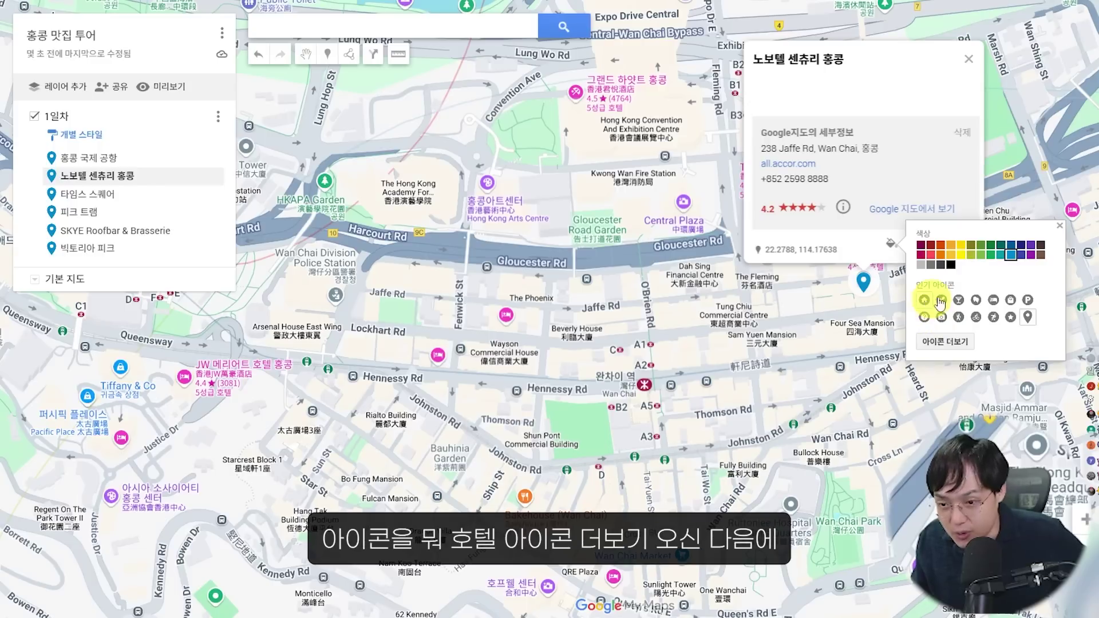
click(962, 343)
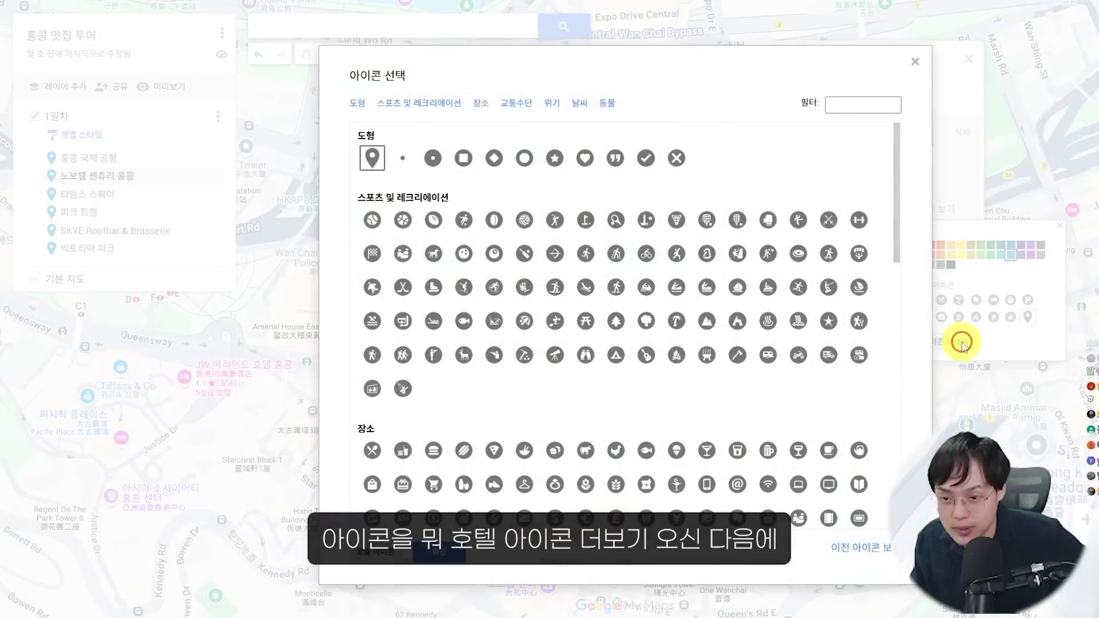
click(476, 106)
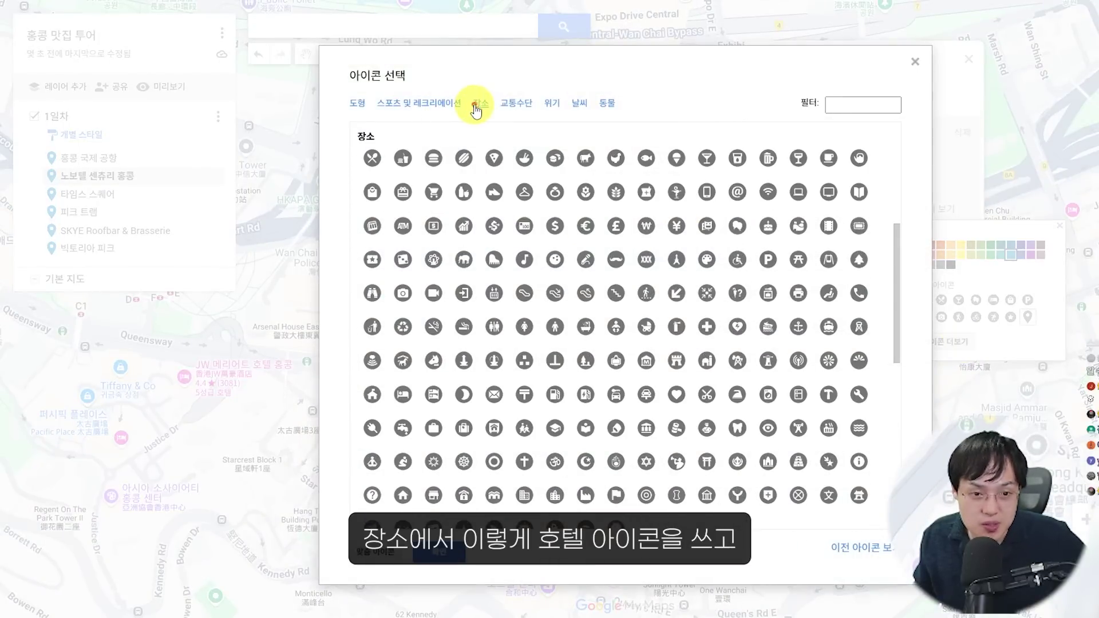
scroll(879, 126, up, 5)
text(hotel)
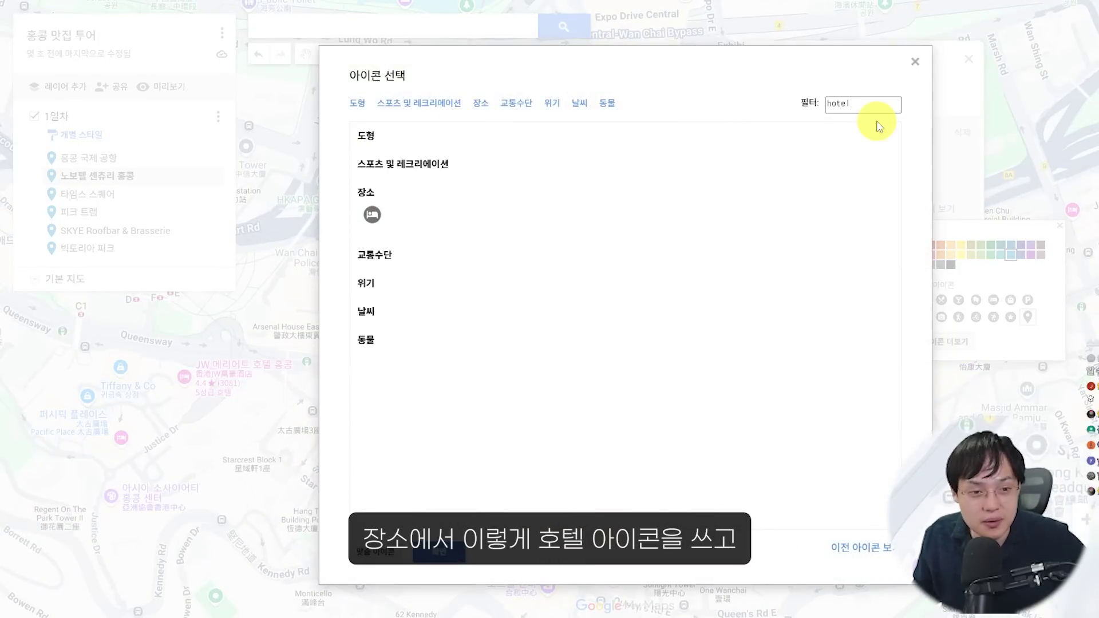
click(371, 217)
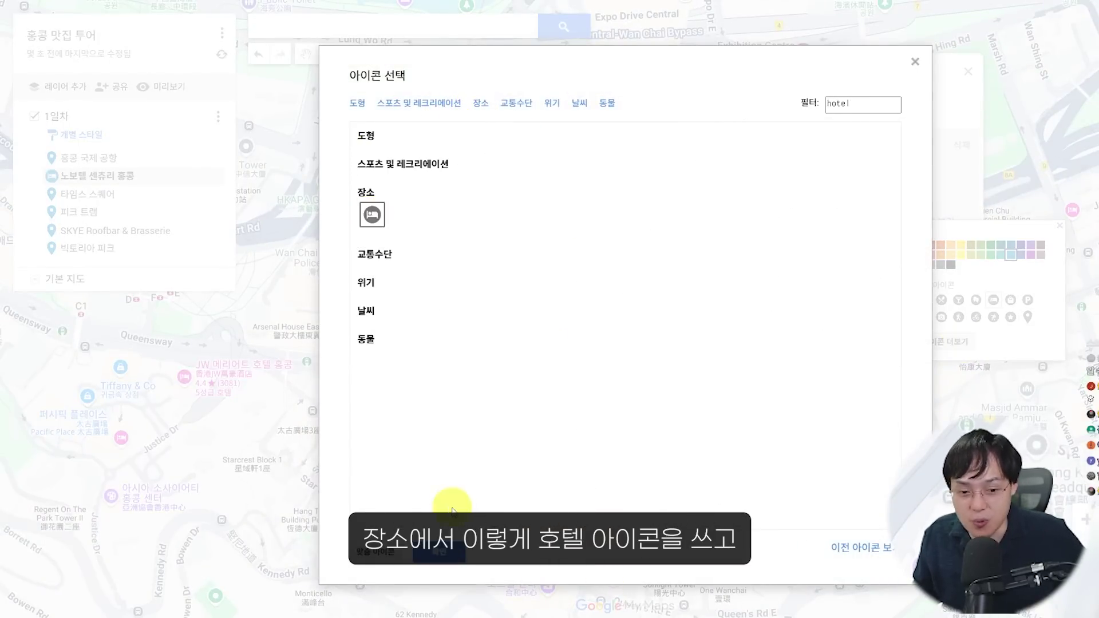
click(449, 551)
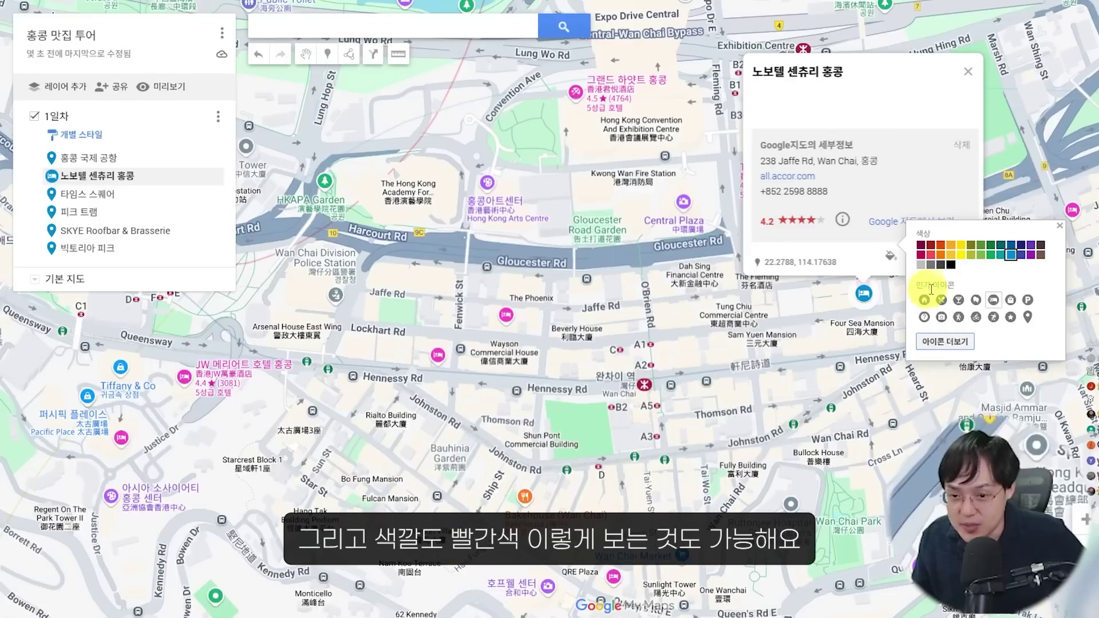
Colour the 노보텔 센츄리 홍콩 marker dark orange-red.
click(942, 245)
scroll(897, 335, up, 3)
scroll(846, 272, down, 3)
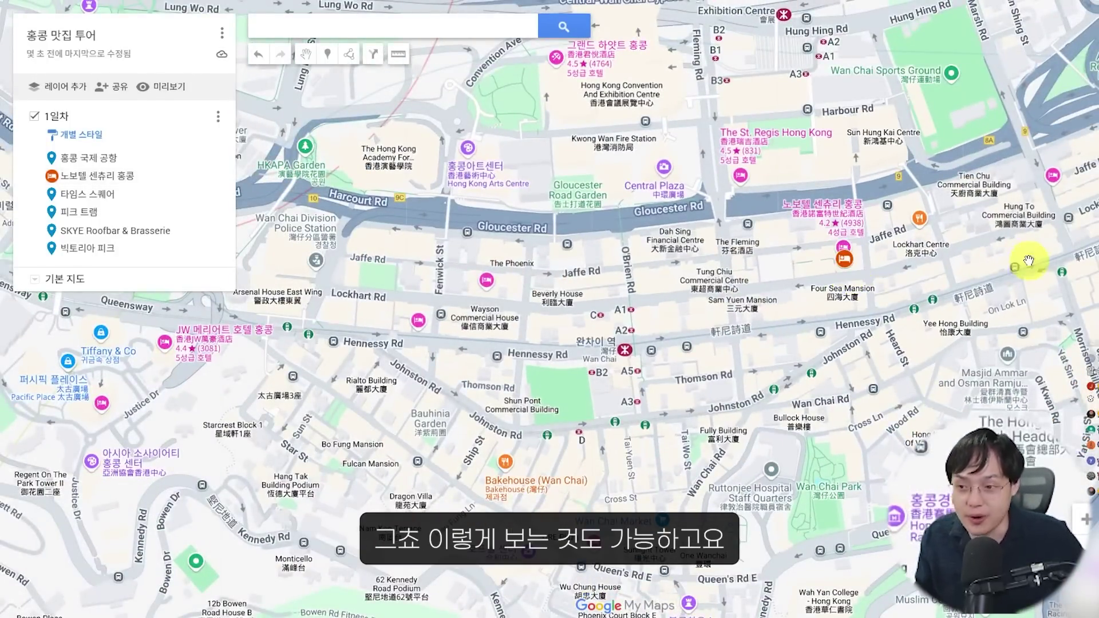
Set the 1일차 layer's marker style to 숫자의 순서 so the places are numbered in sequence.
drag(1025, 255, 916, 229)
scroll(915, 299, down, 3)
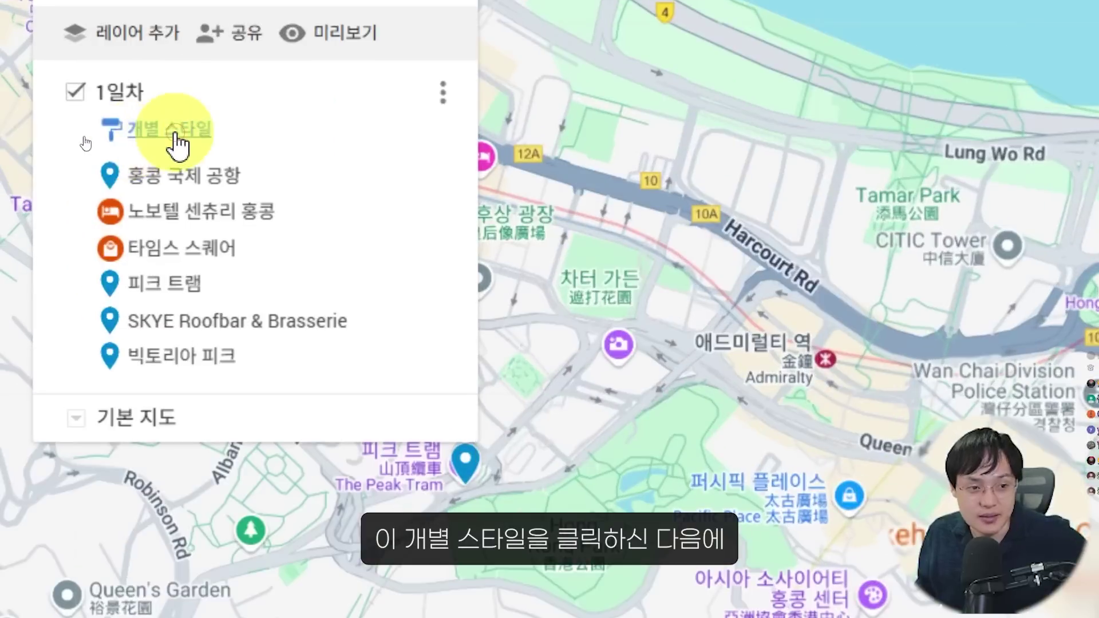
click(82, 135)
click(121, 141)
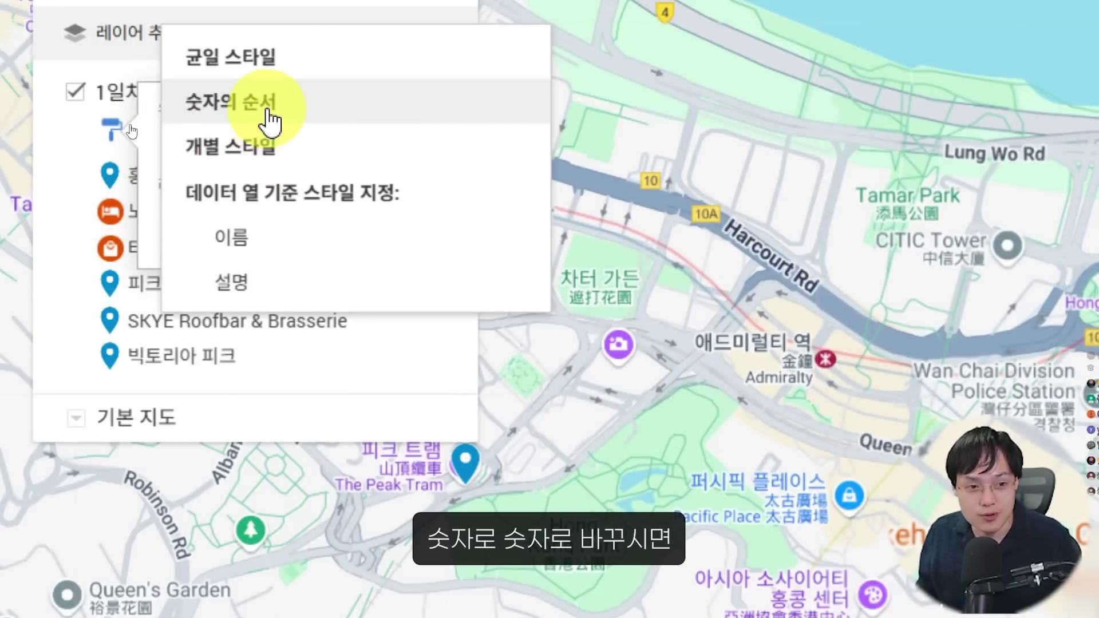
click(269, 123)
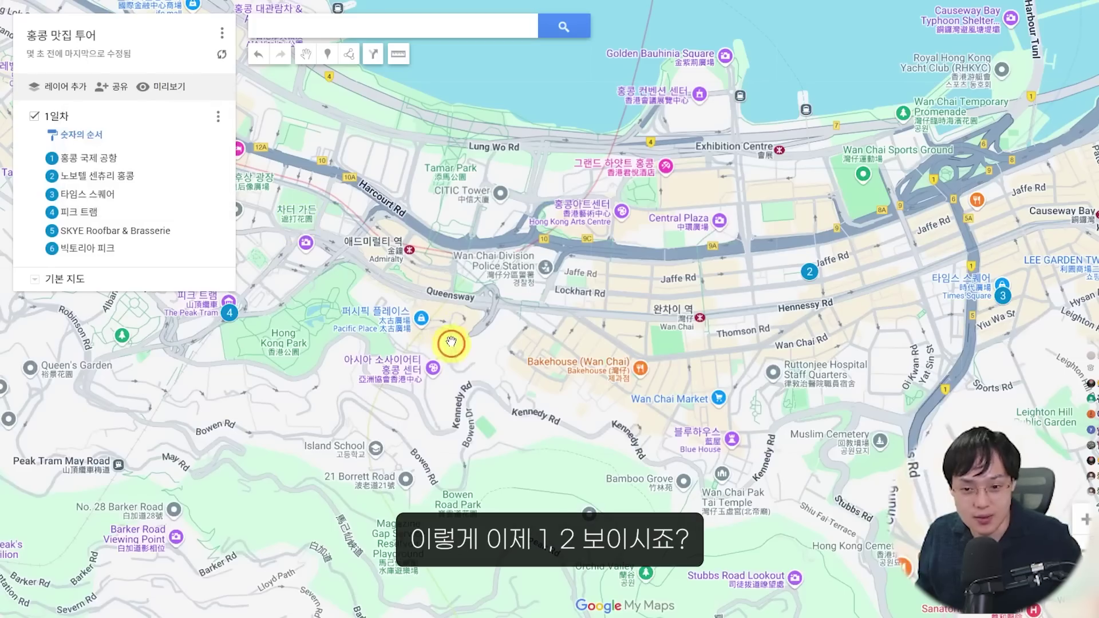
Reorder the 1일차 layer so that 빅토리아 피크 comes before SKYE Roofbar & Brasserie.
scroll(450, 344, down, 2)
scroll(450, 347, down, 3)
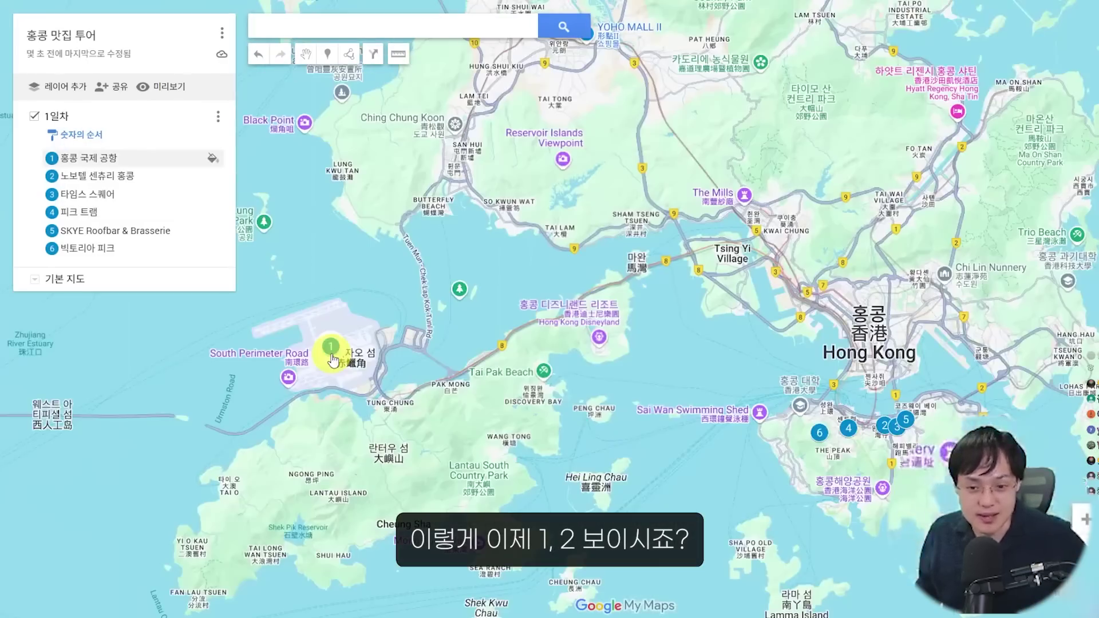
scroll(670, 422, up, 5)
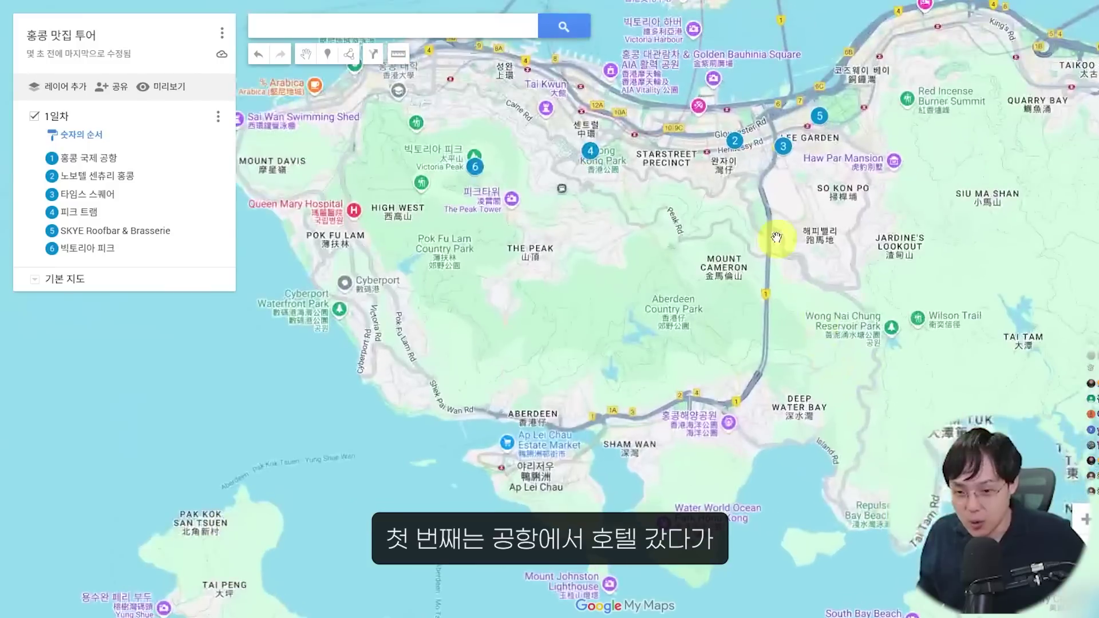
drag(745, 165, 733, 254)
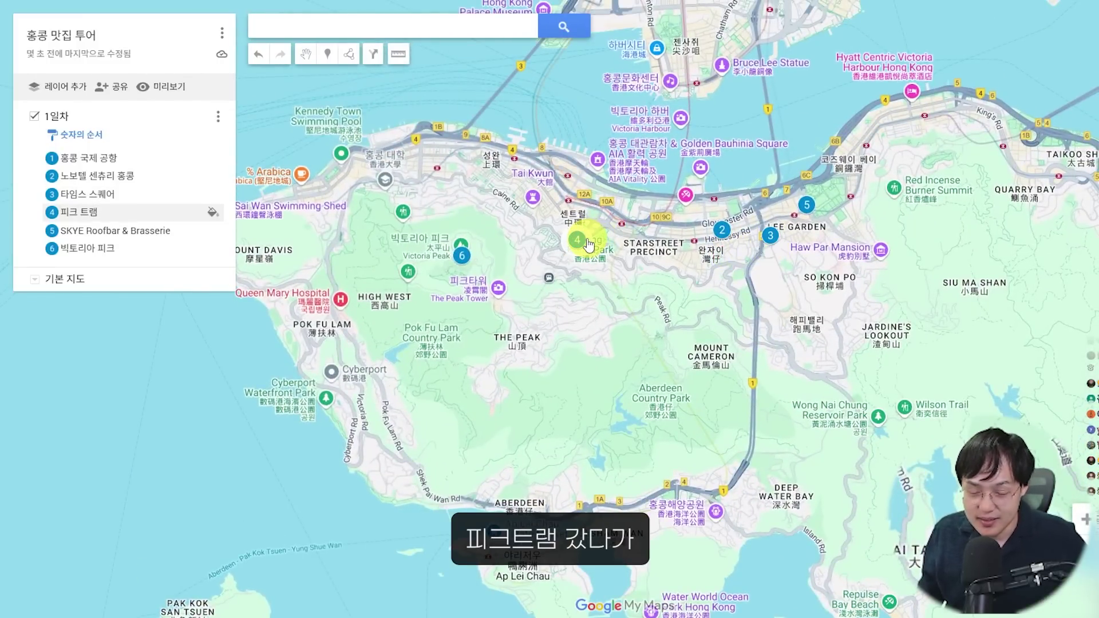
scroll(587, 240, up, 1)
scroll(637, 251, down, 1)
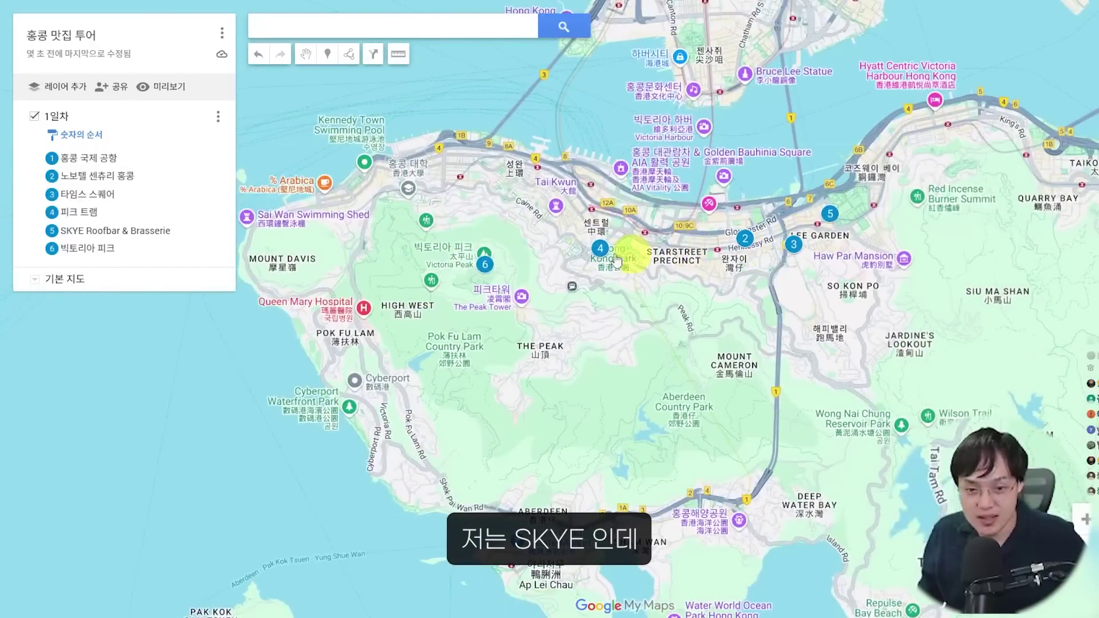
click(91, 248)
drag(92, 248, 103, 227)
click(550, 310)
key(ctrl+2)
drag(615, 227, 684, 279)
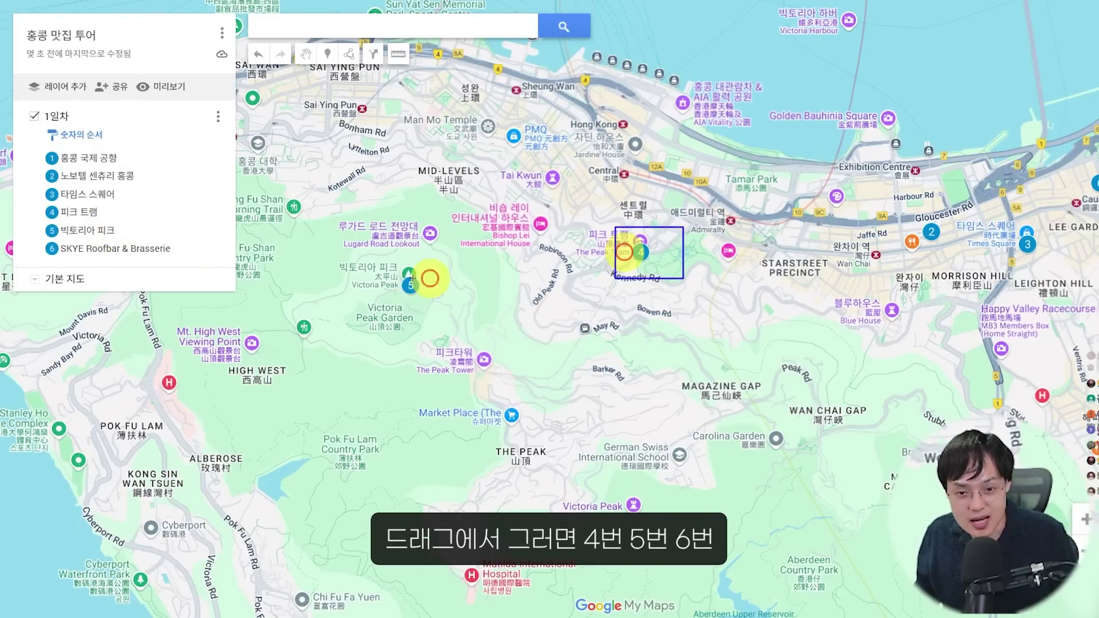
drag(377, 262, 444, 311)
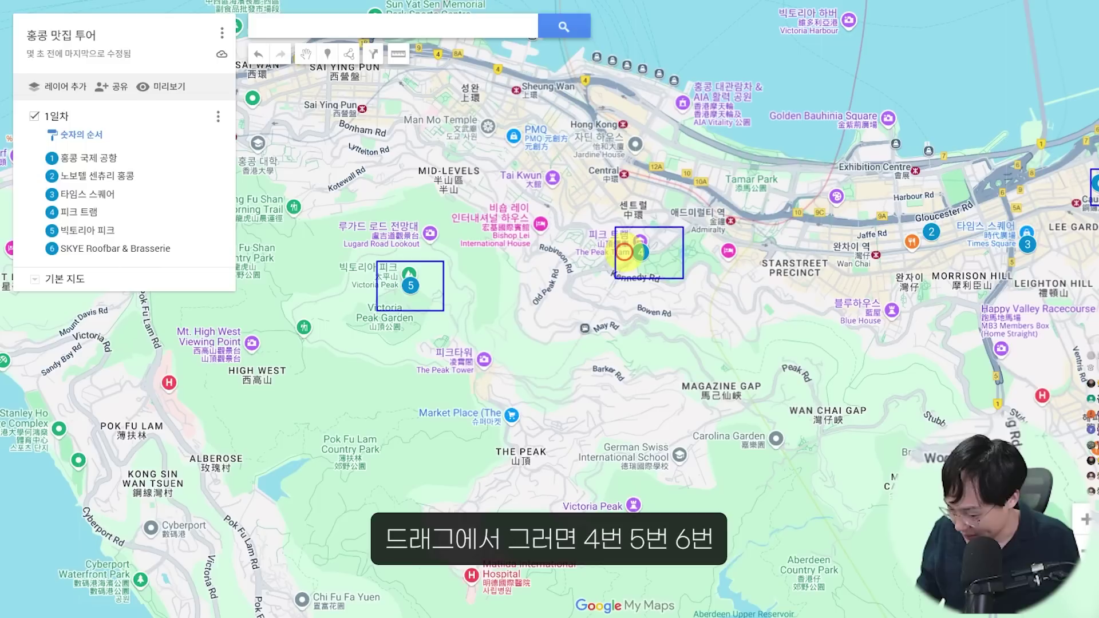
key(Escape)
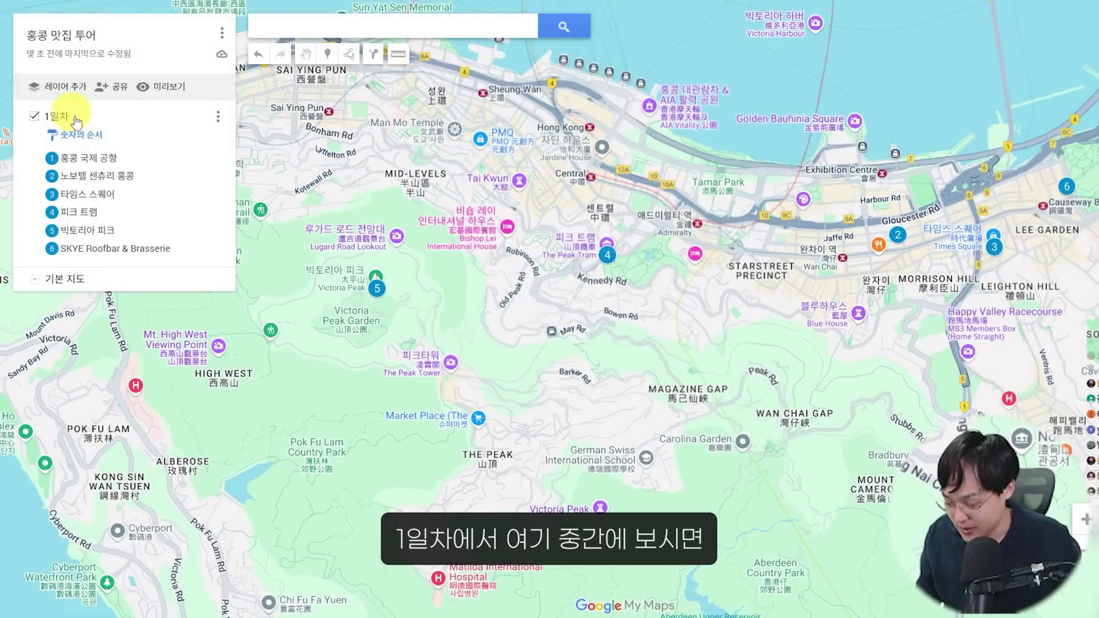
Draw a line linking the 1일차 stops from 노보텔 센츄리 홍콩 through 타임스 스퀘어, 피크 트램 and 빅토리아 피크 to SKYE Roofbar & Brasserie.
click(350, 56)
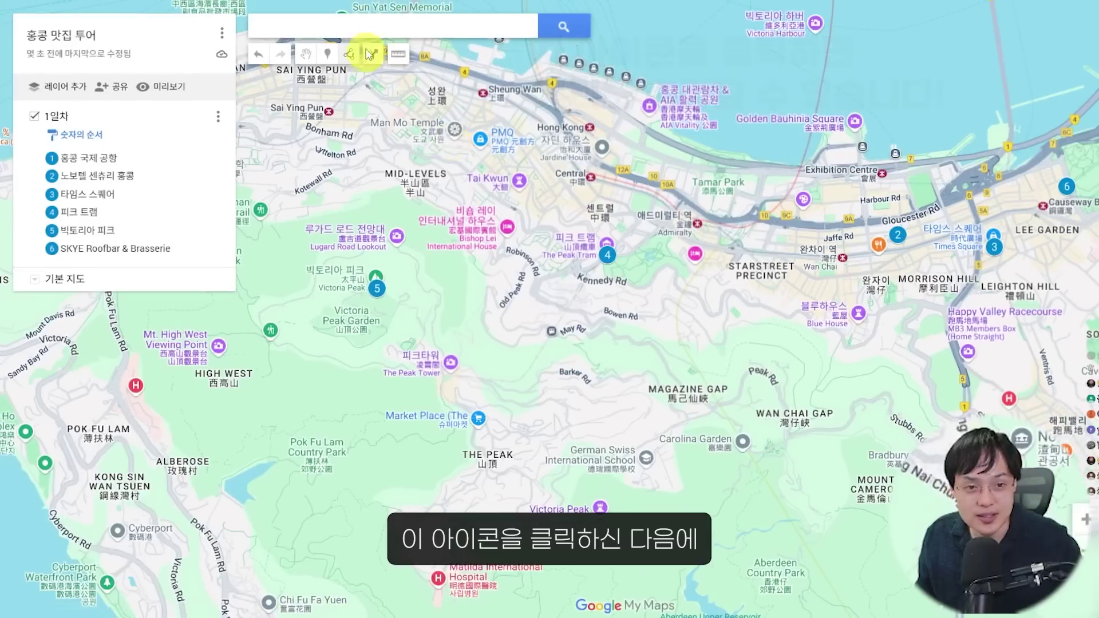
click(349, 57)
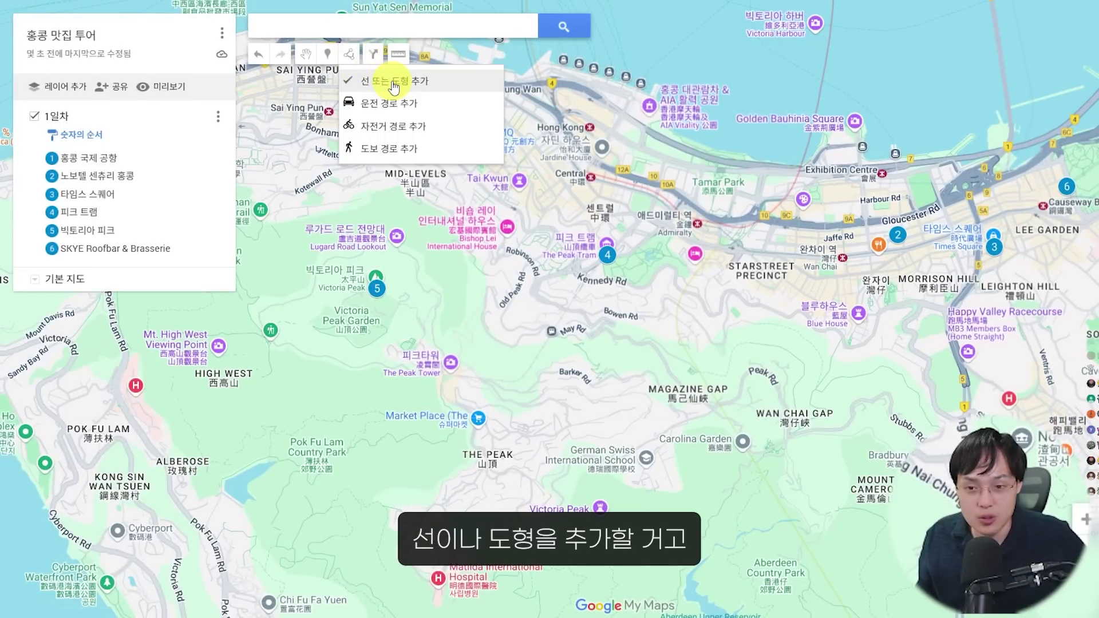
click(394, 86)
click(898, 235)
click(994, 247)
click(607, 255)
click(376, 288)
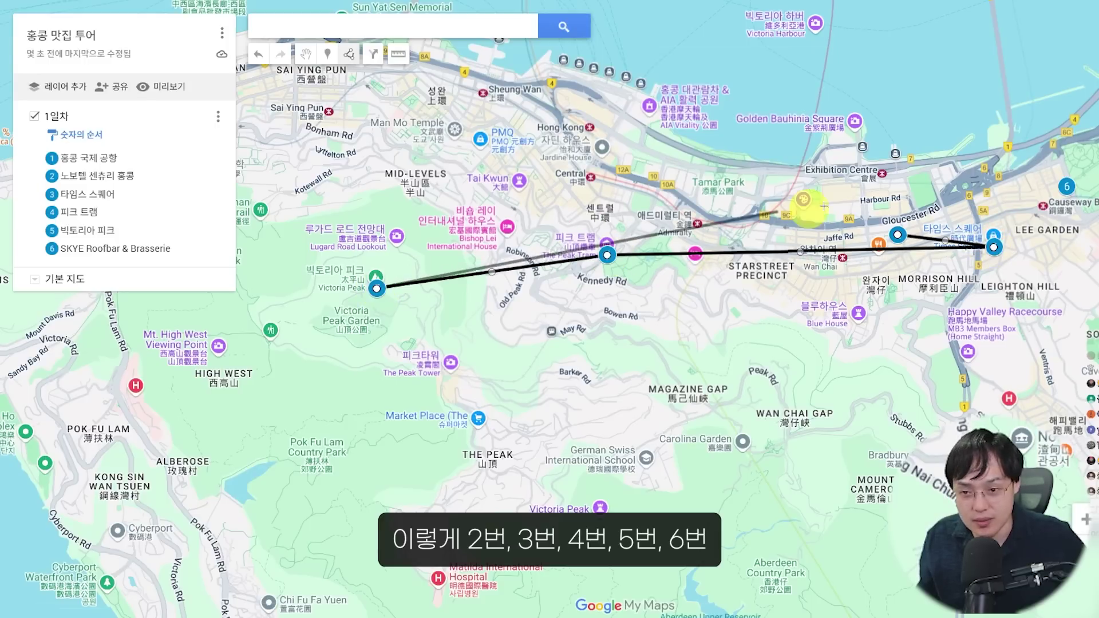
double_click(1066, 186)
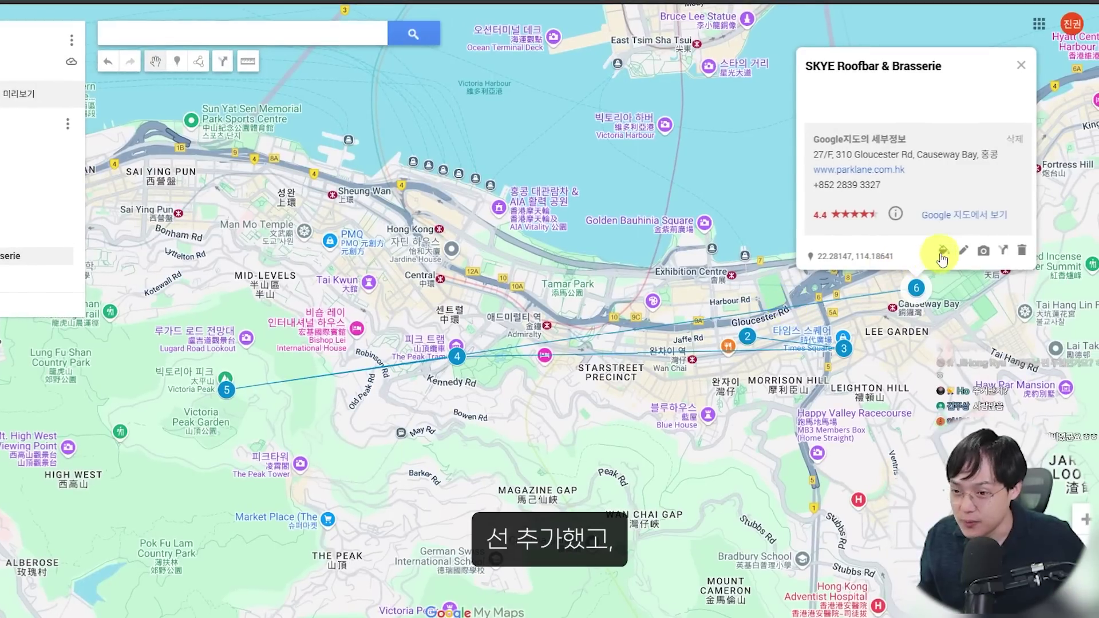
Increase the thickness of the line connecting the 1일차 stops.
click(943, 252)
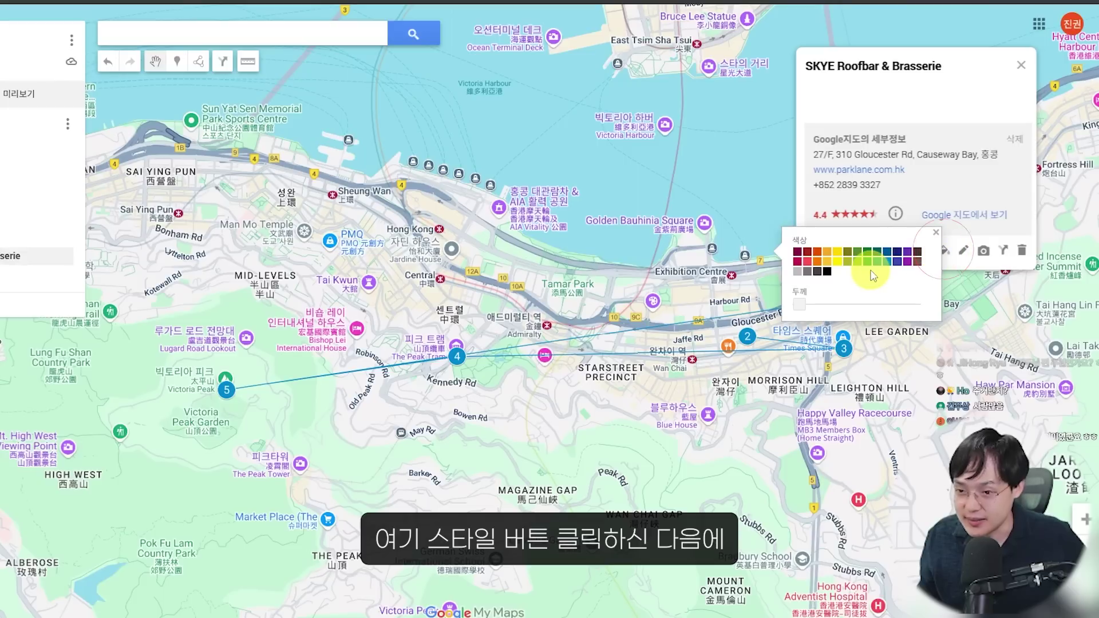
drag(800, 310, 813, 300)
click(788, 430)
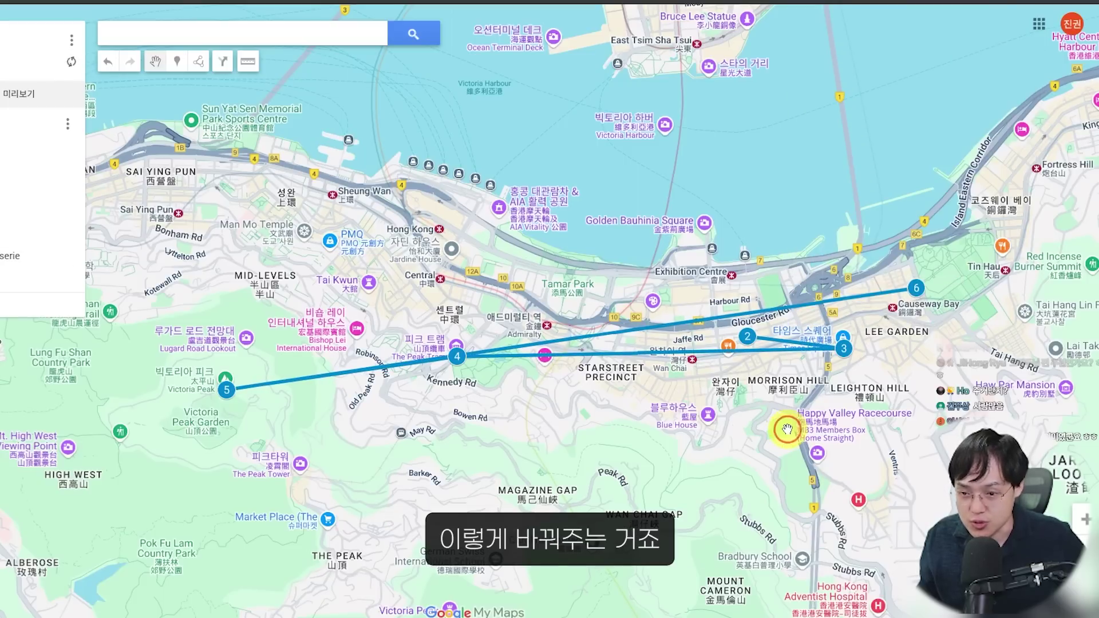
scroll(788, 429, down, 1)
drag(786, 429, 722, 388)
scroll(722, 388, up, 1)
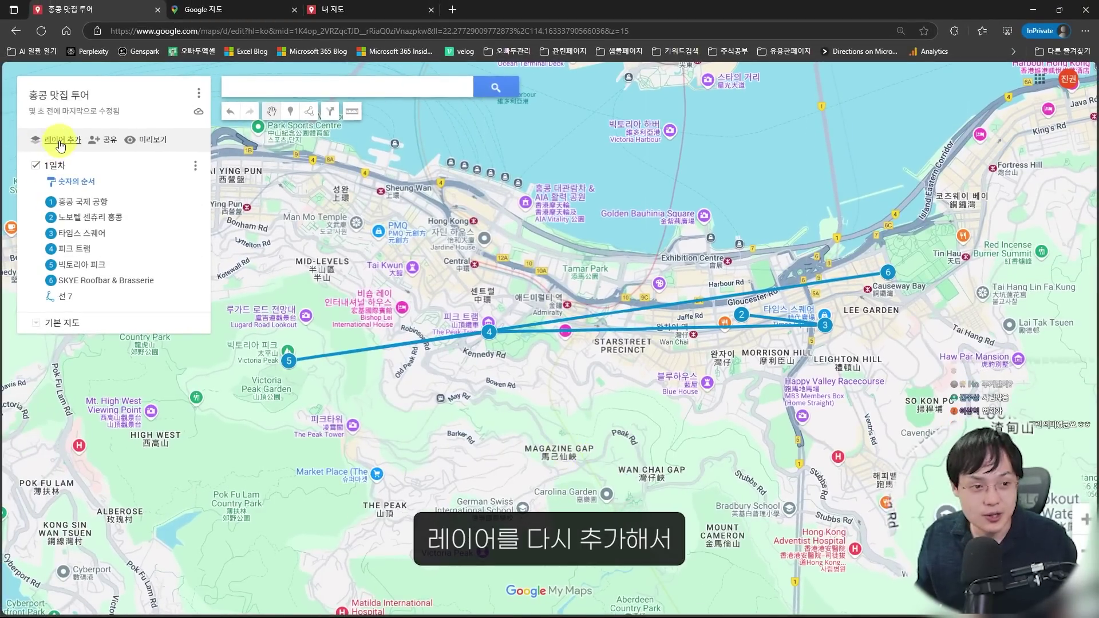
Add a new layer named 2일차 and hide the 1일차 layer.
click(61, 143)
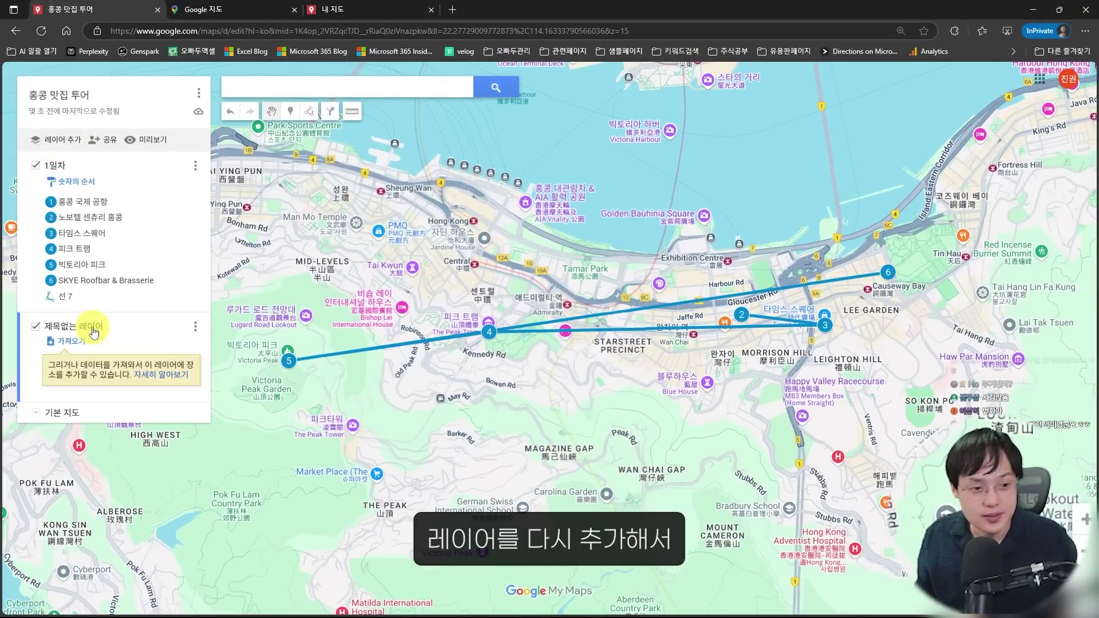
click(80, 326)
text(2ㅇ)
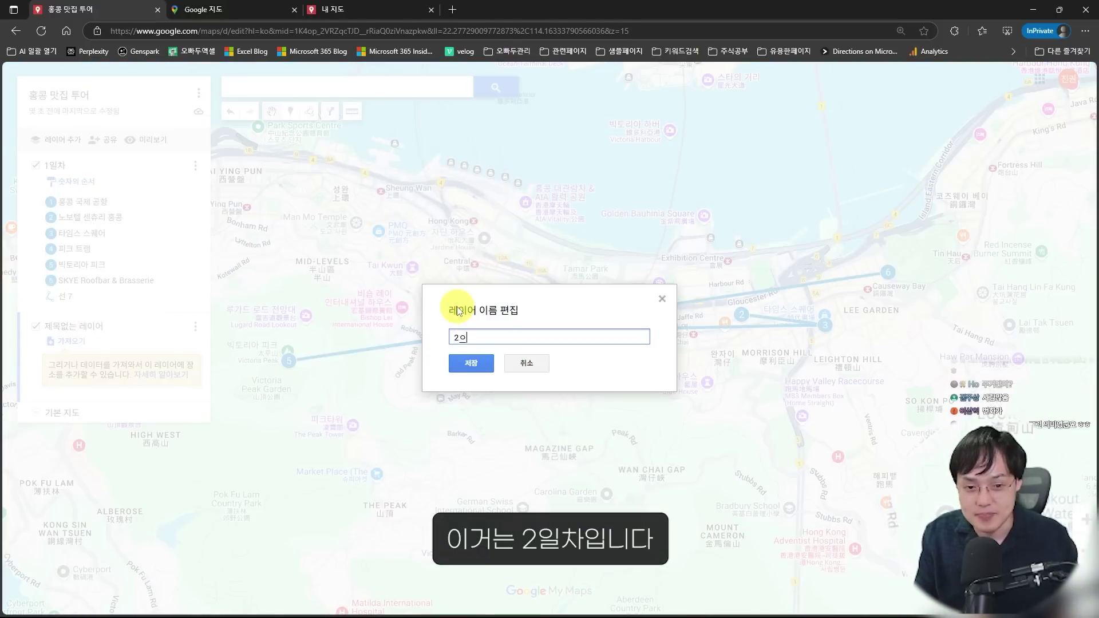
text(일차)
key(Return)
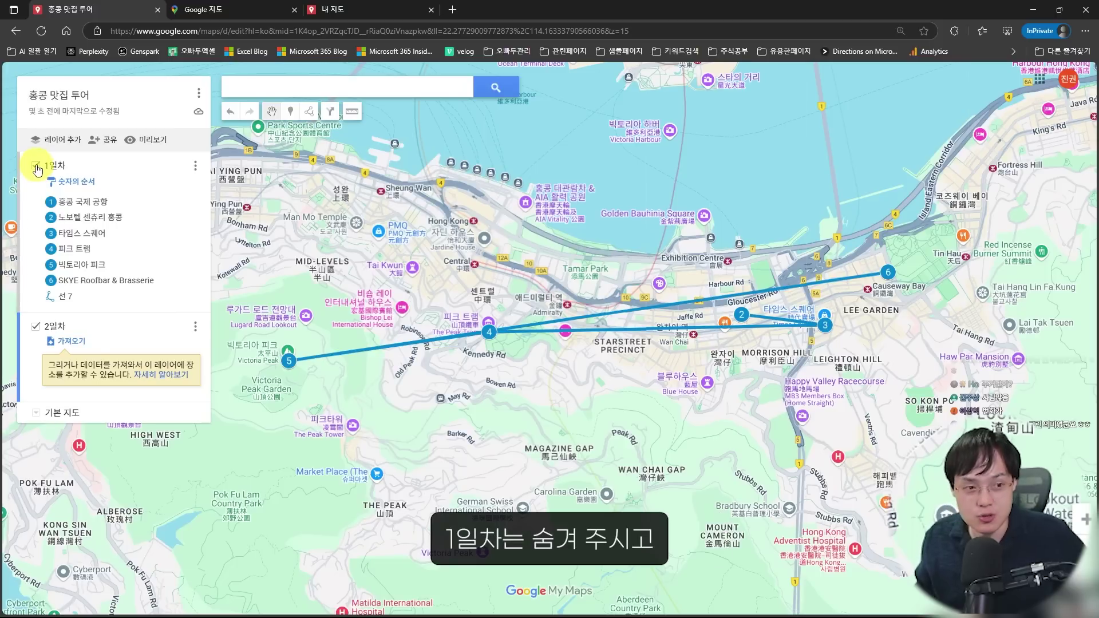
click(35, 167)
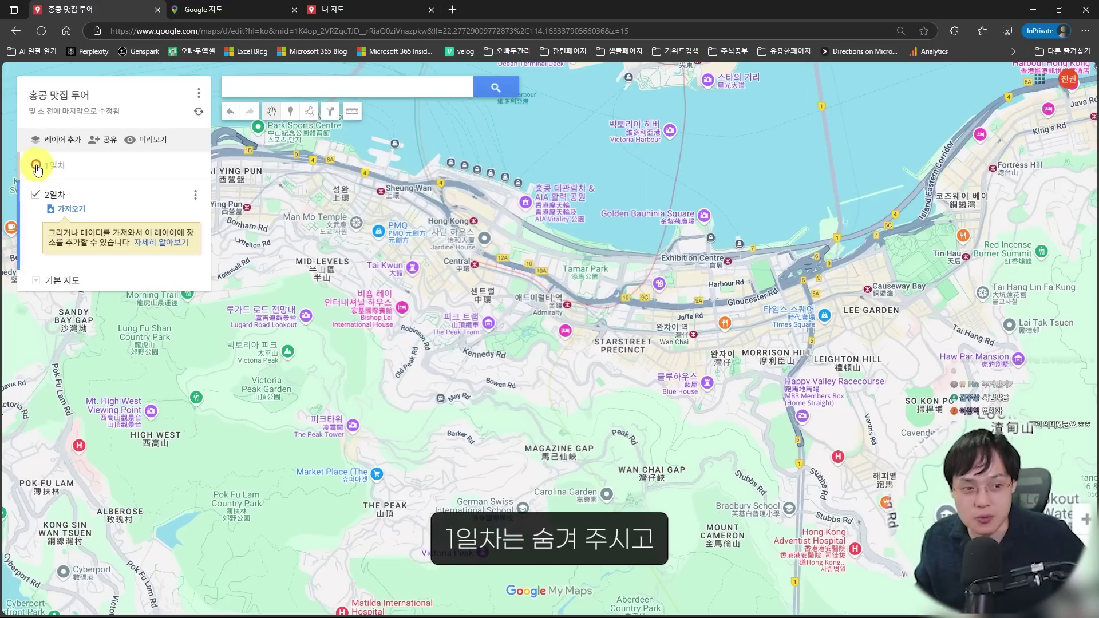
Search for "novotel" and add 노보텔 센츄리 홍콩 to the 2일차 layer.
click(299, 91)
text(novotel)
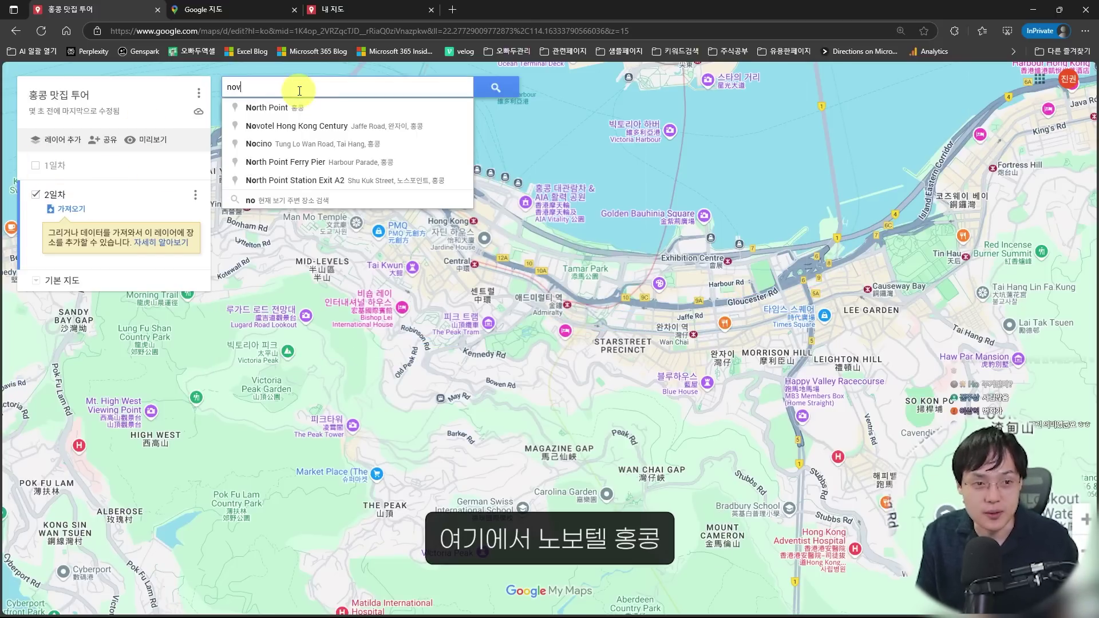
click(282, 109)
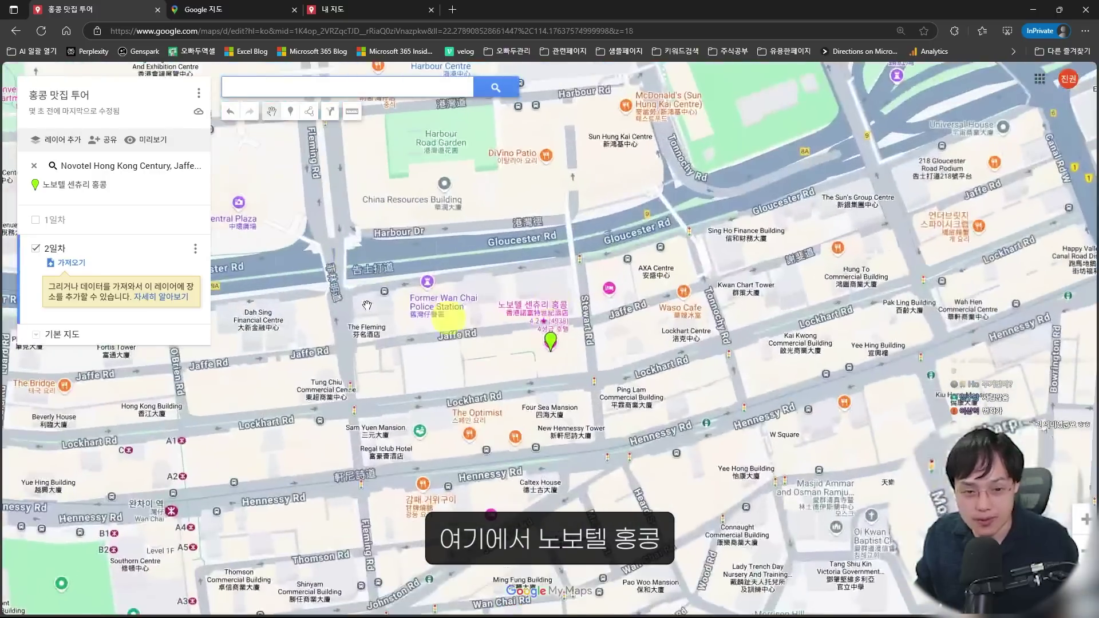
click(543, 342)
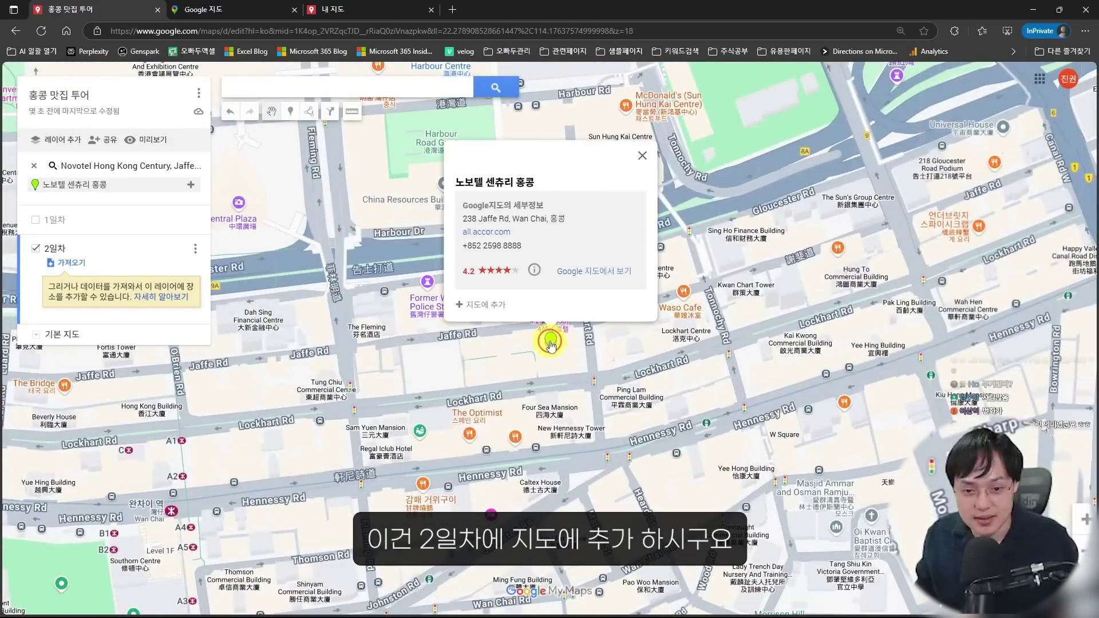
click(494, 309)
click(463, 360)
scroll(463, 360, down, 3)
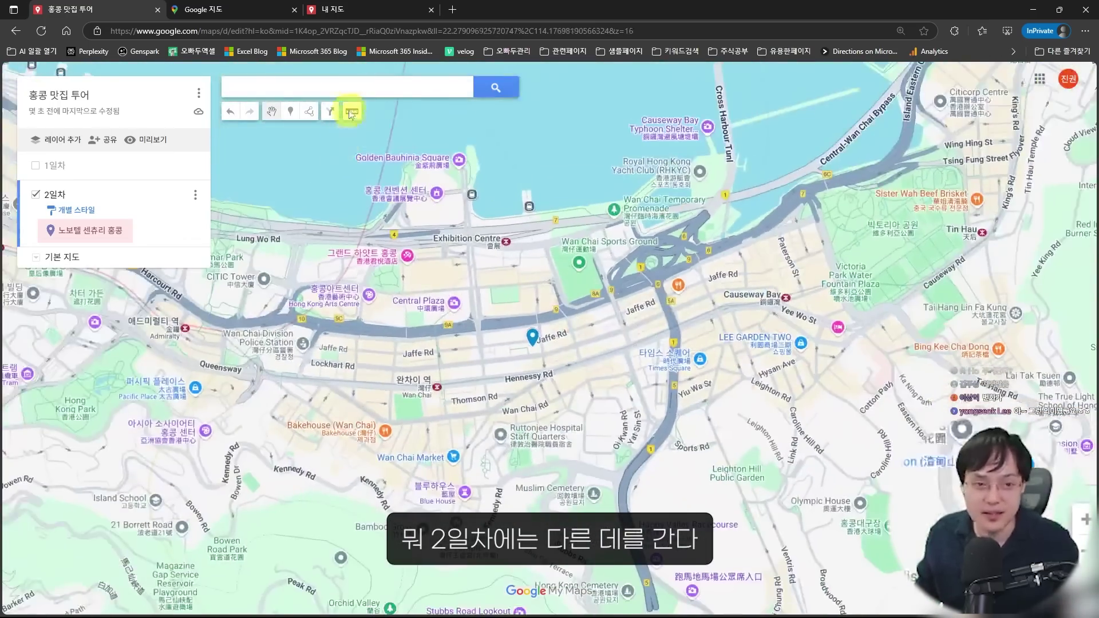
Search for "침사" and add 젠사쥐 to the 2일차 layer.
click(351, 93)
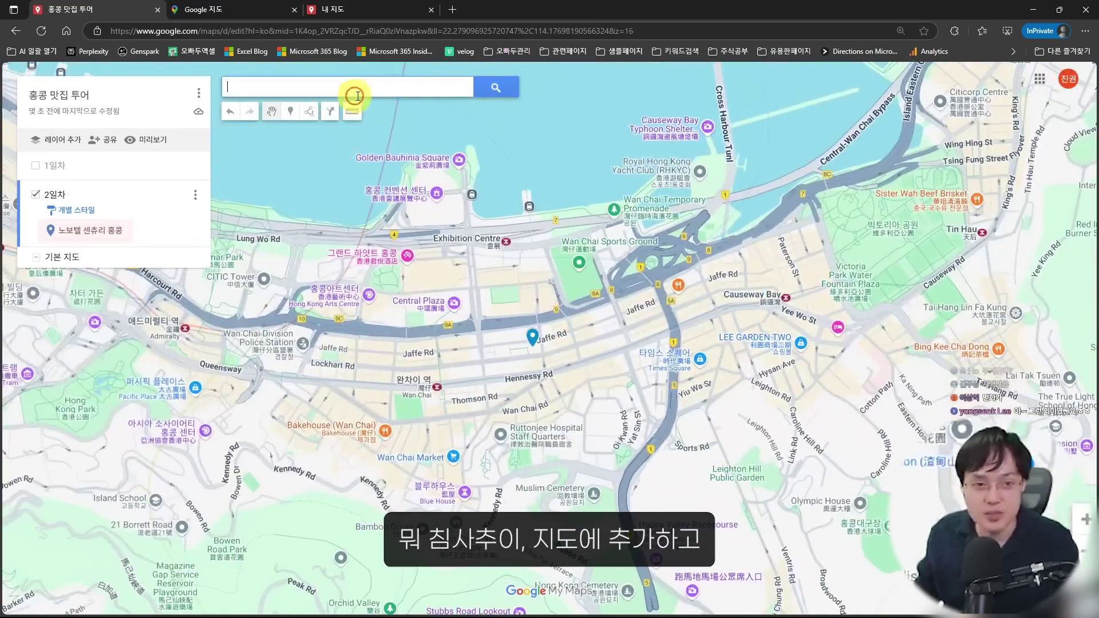
text(침사)
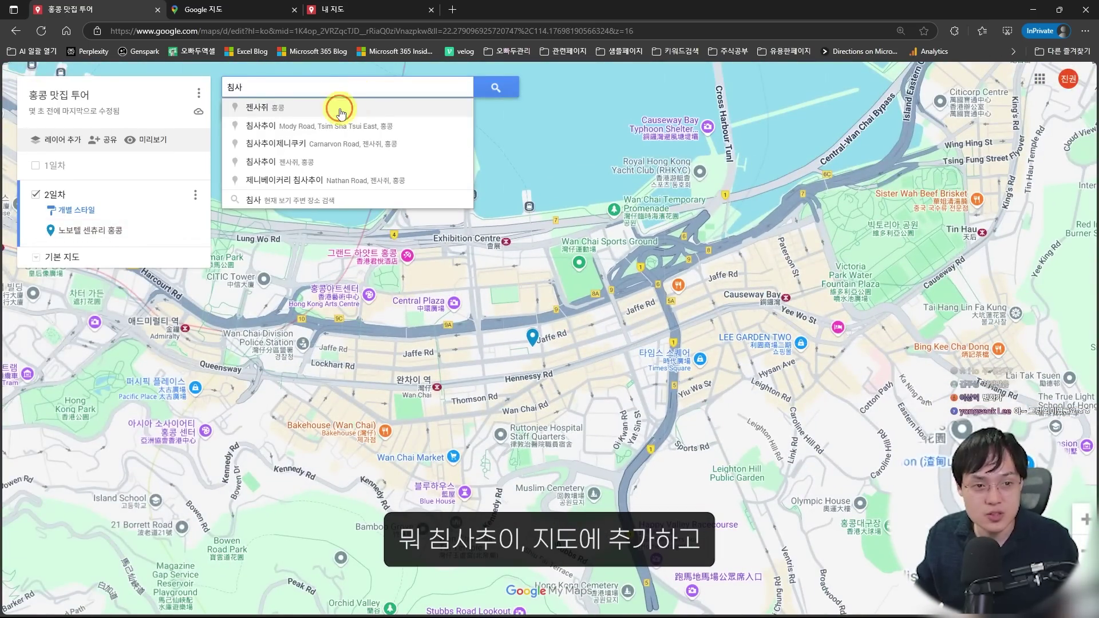
click(340, 109)
click(571, 351)
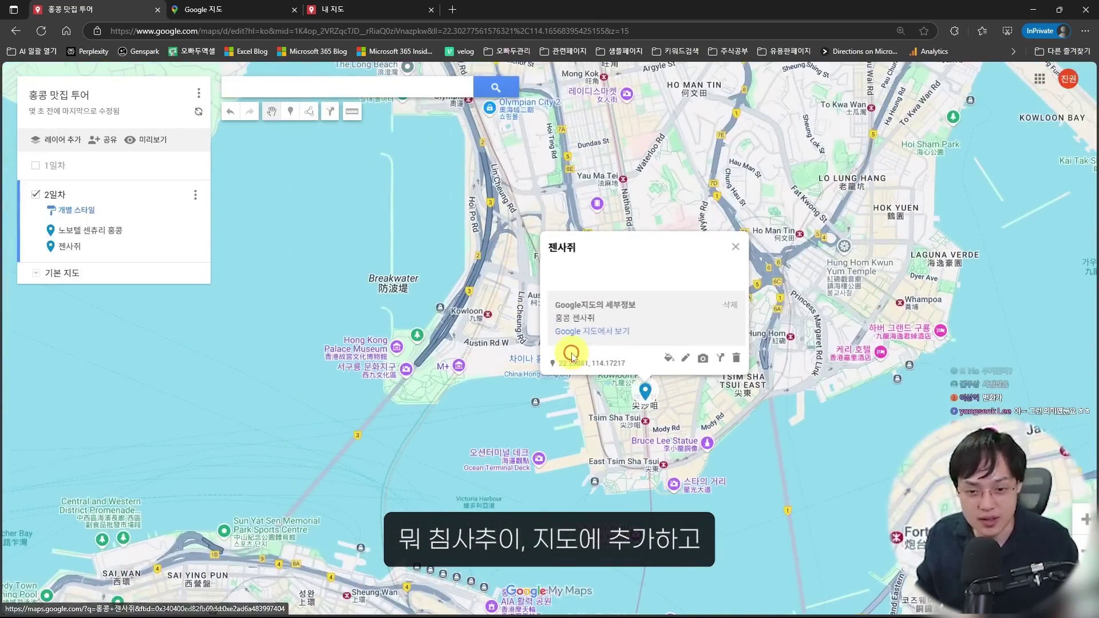
scroll(716, 454, up, 1)
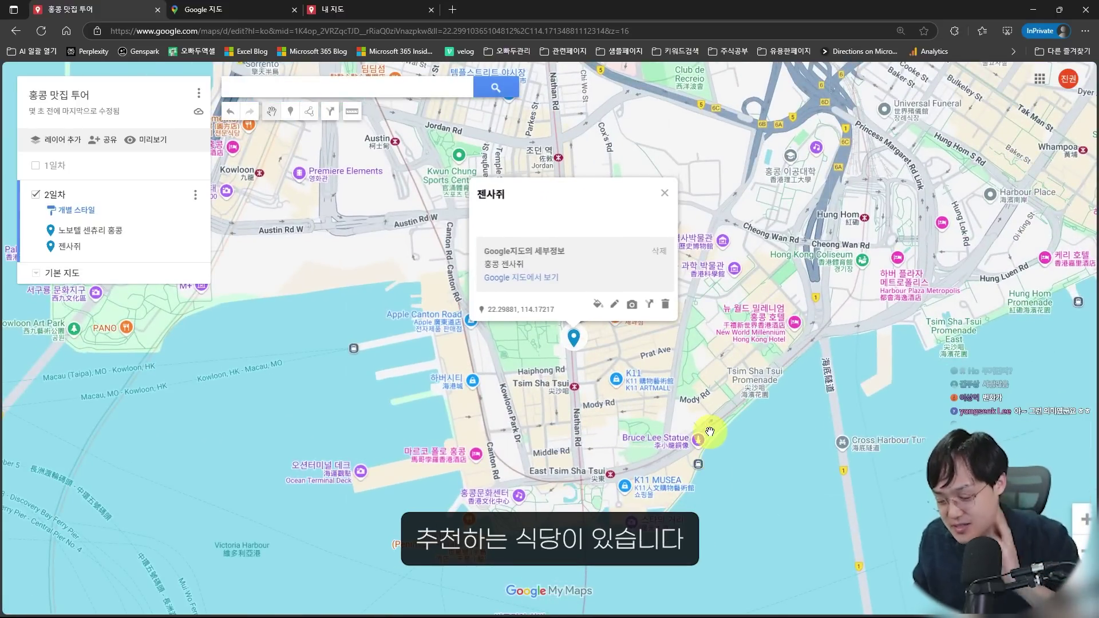
Search for "hutong" and add the Hutong restaurant on Middle Road to the 2일차 layer.
key(BackSpace)
text(hutong)
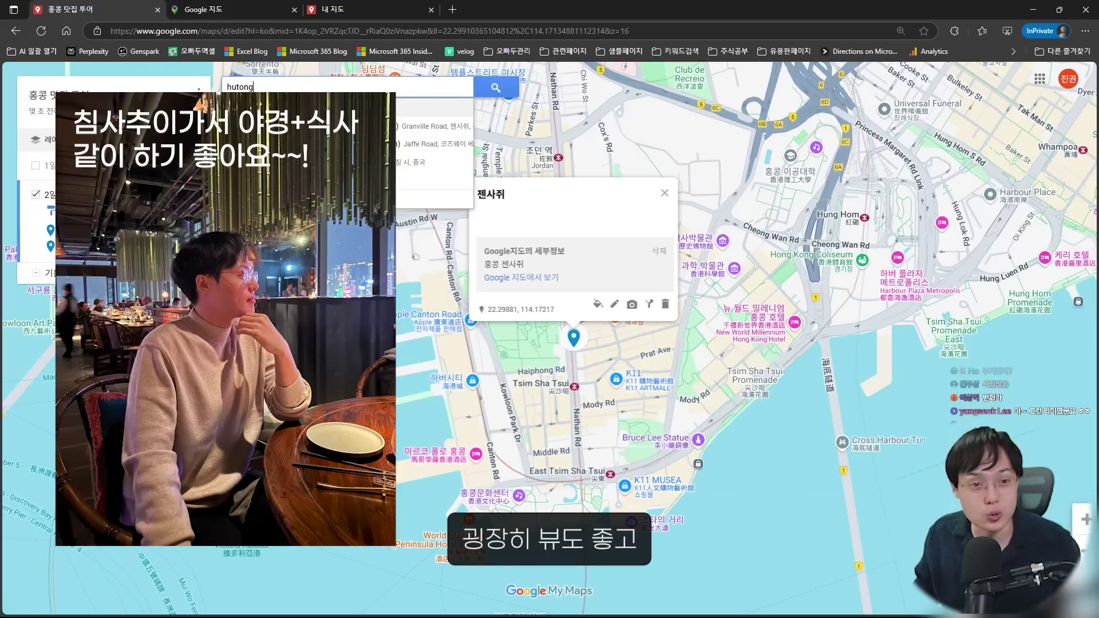
click(307, 115)
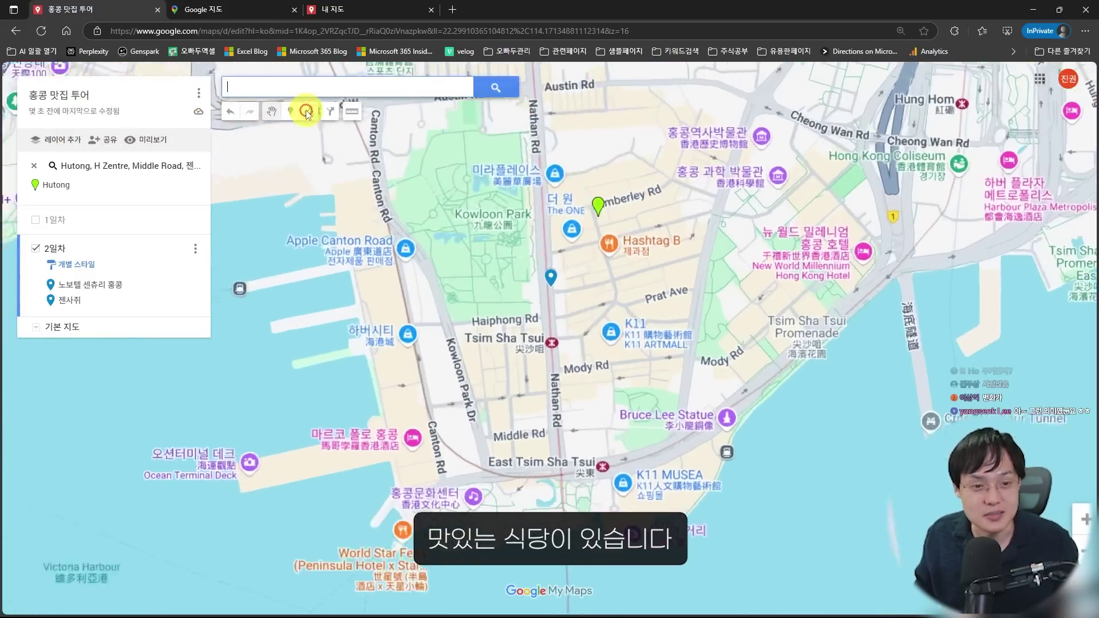
click(539, 329)
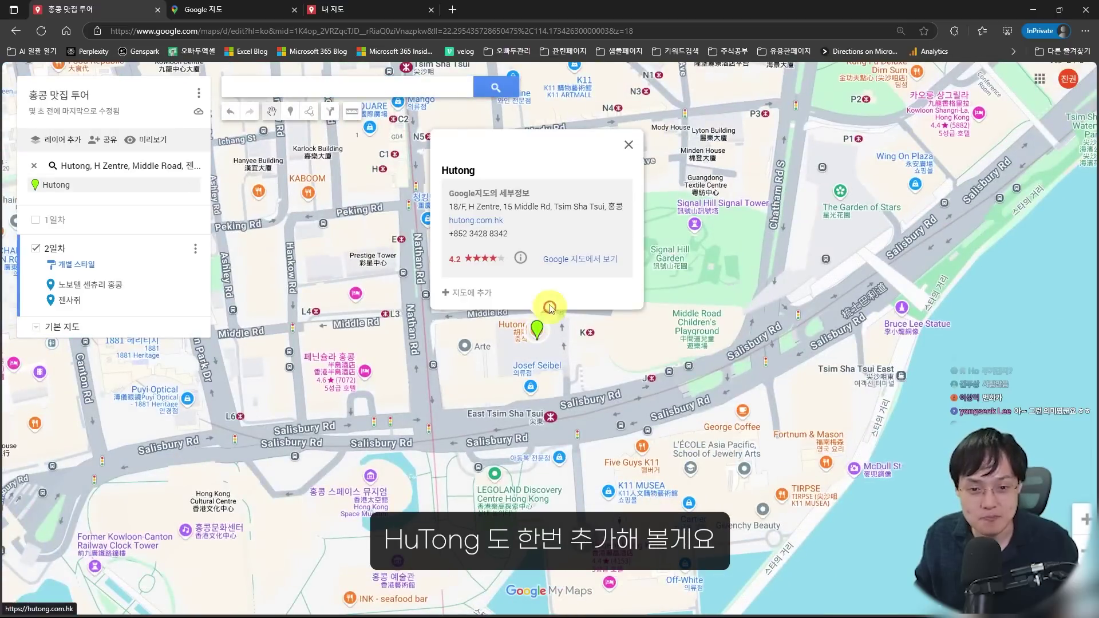
click(486, 301)
scroll(475, 375, down, 3)
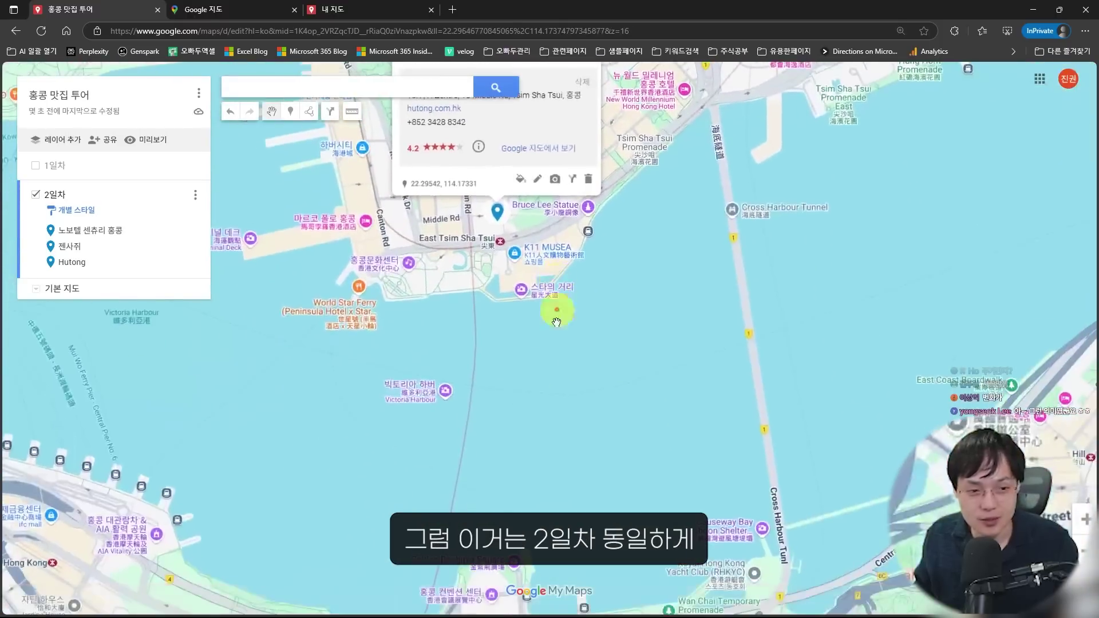
Set the 2일차 layer's marker style to 숫자의 순서 so its places are numbered in sequence.
click(76, 210)
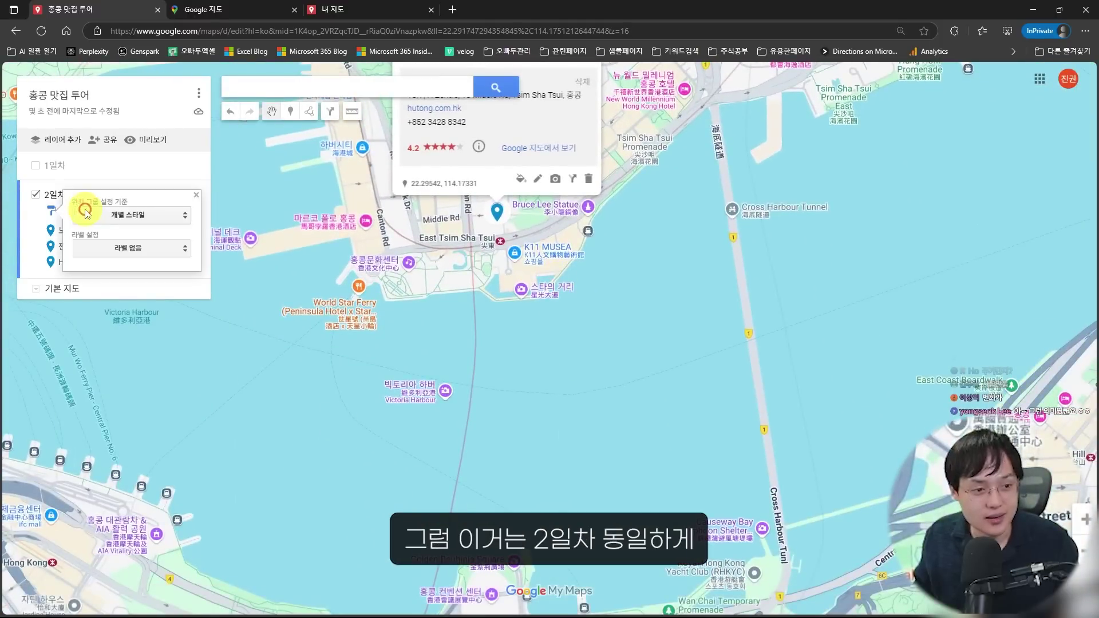
click(108, 217)
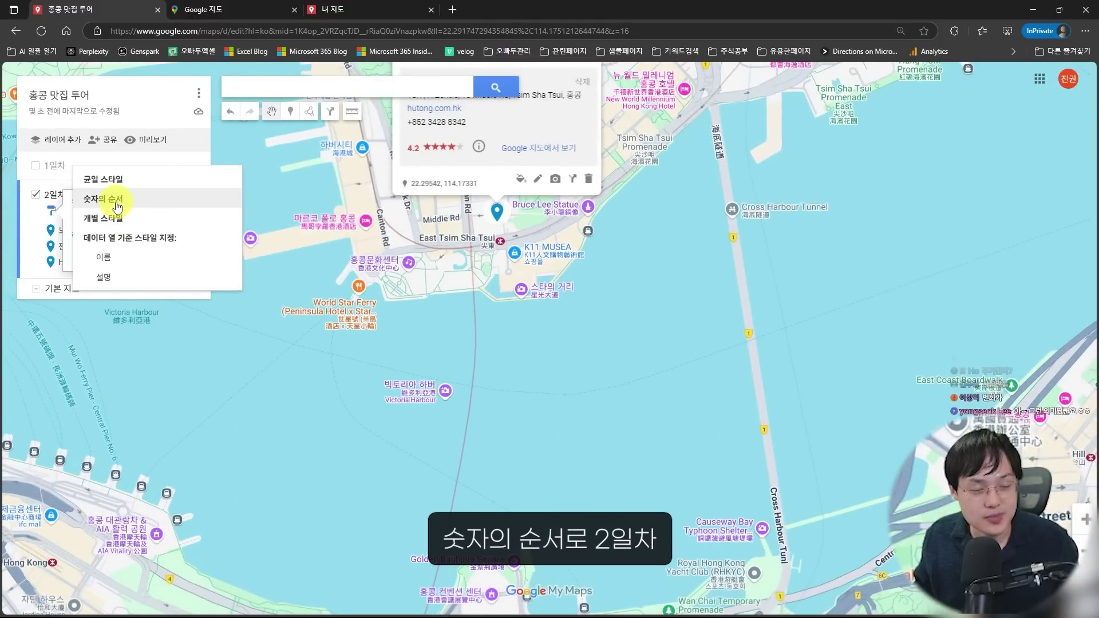
click(109, 199)
scroll(454, 421, down, 2)
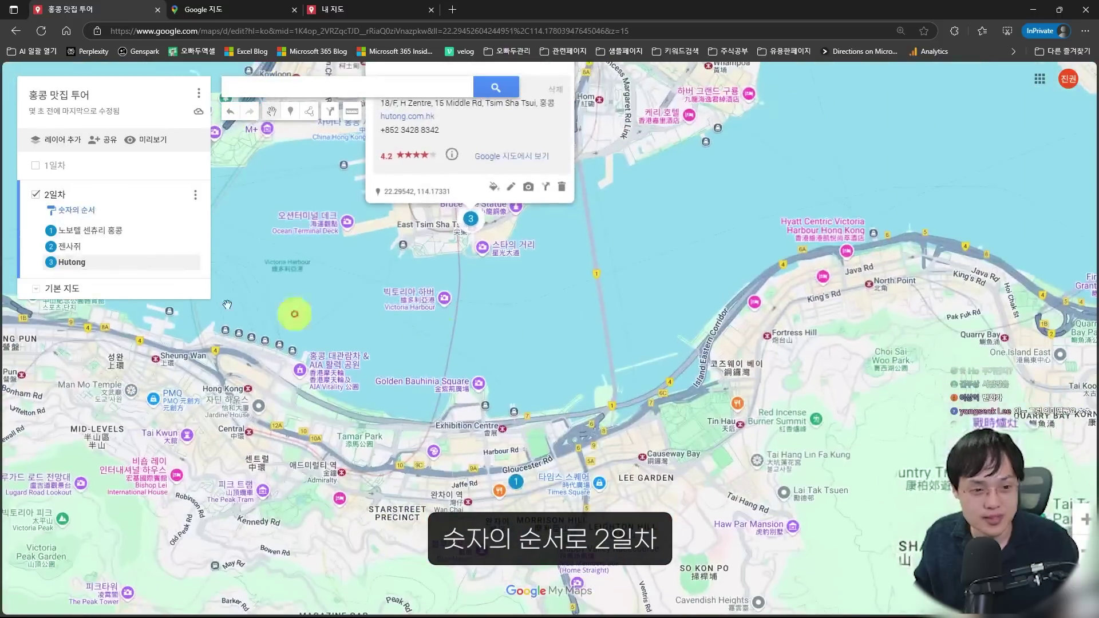
Colour the numbered markers of the 2일차 layer red.
click(493, 187)
click(531, 203)
click(522, 393)
scroll(487, 336, up, 2)
drag(486, 337, 503, 449)
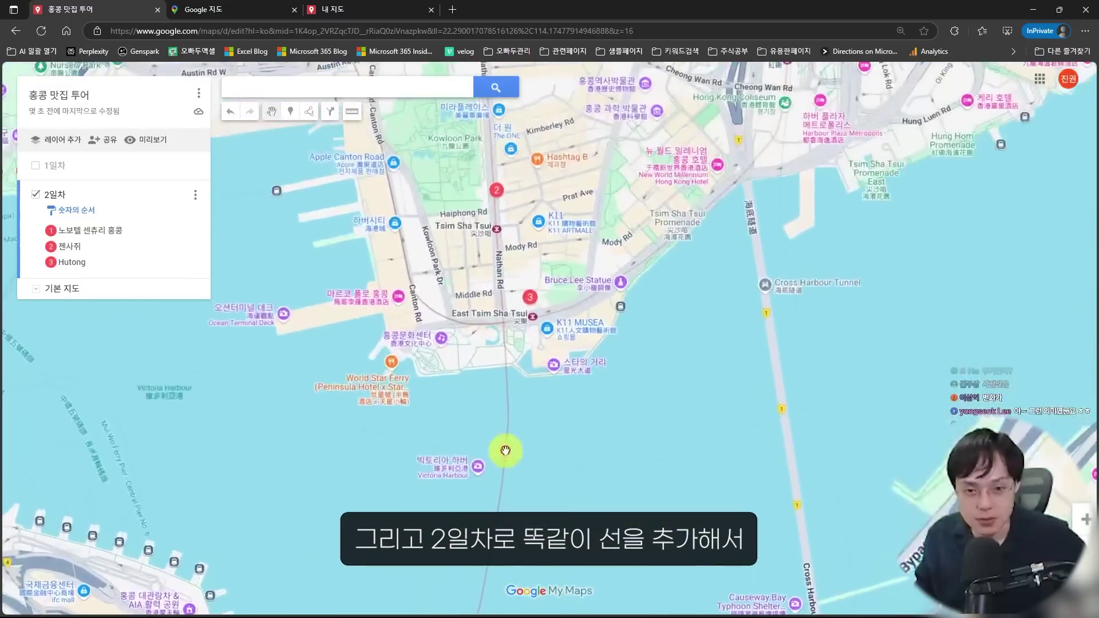
Draw a line about 1.17 km long from 젠사쥐 through Hutong to a point near the Tsim Sha Tsui East waterfront.
click(309, 111)
click(349, 131)
click(496, 191)
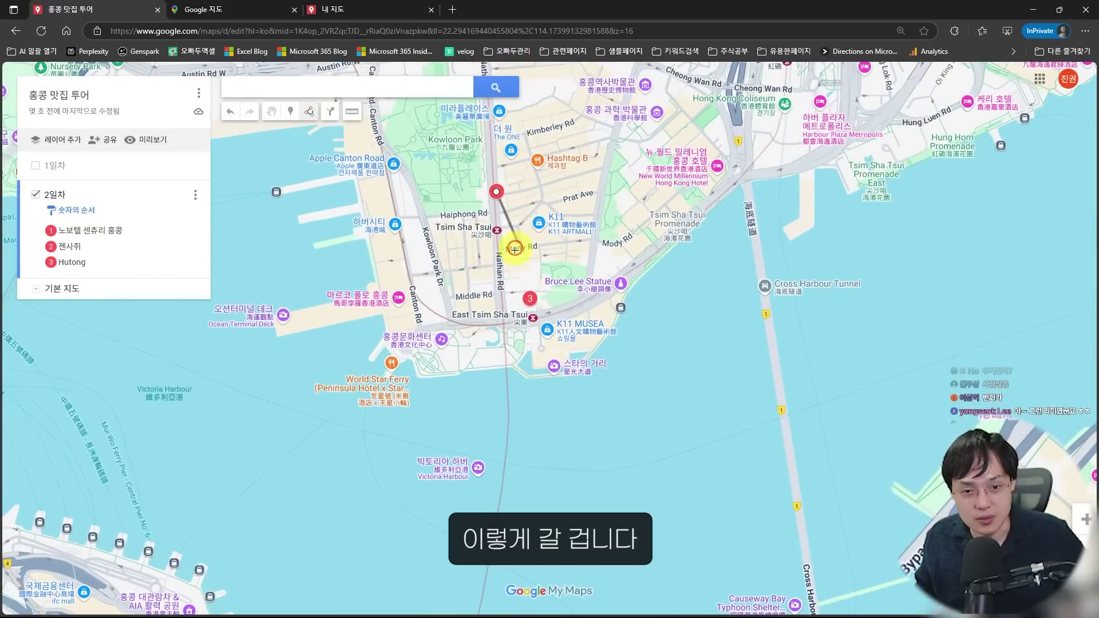
click(526, 299)
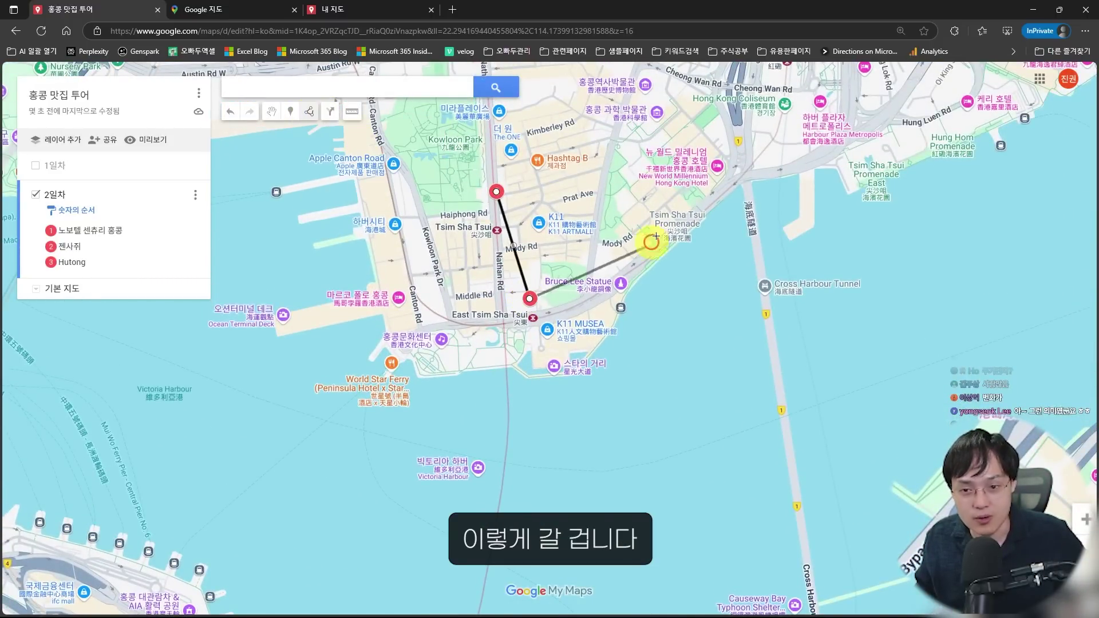
double_click(724, 191)
key(Return)
Thicken the red line on the 2일차 layer and show the 1일차 layer again.
click(571, 275)
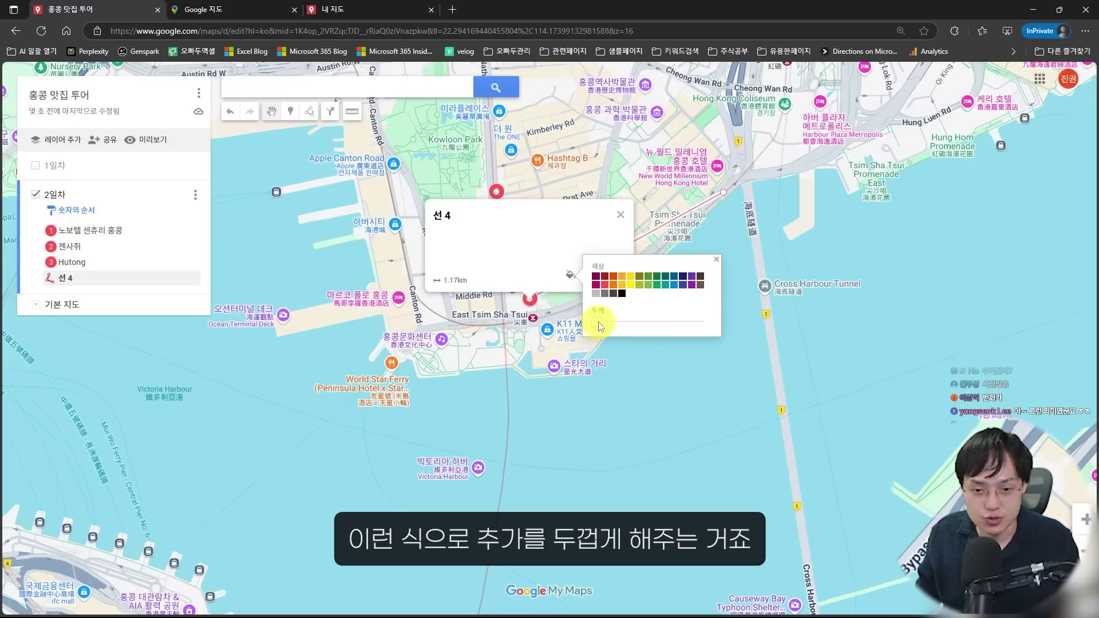
click(594, 369)
scroll(595, 369, down, 1)
click(654, 249)
scroll(655, 254, down, 1)
drag(679, 343, 663, 363)
scroll(662, 363, up, 1)
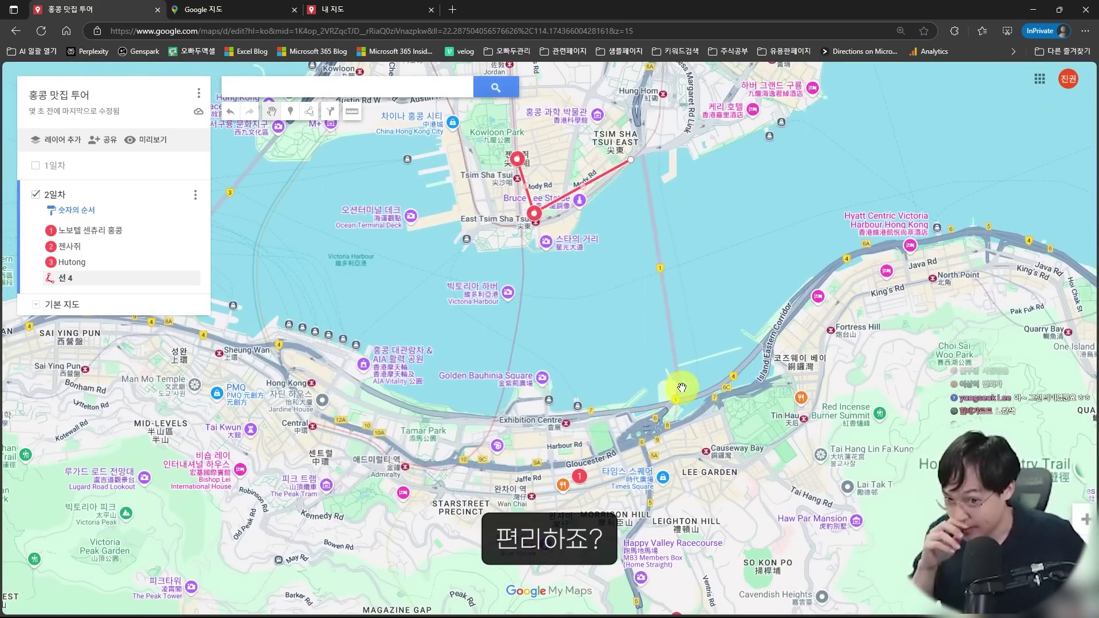
click(35, 166)
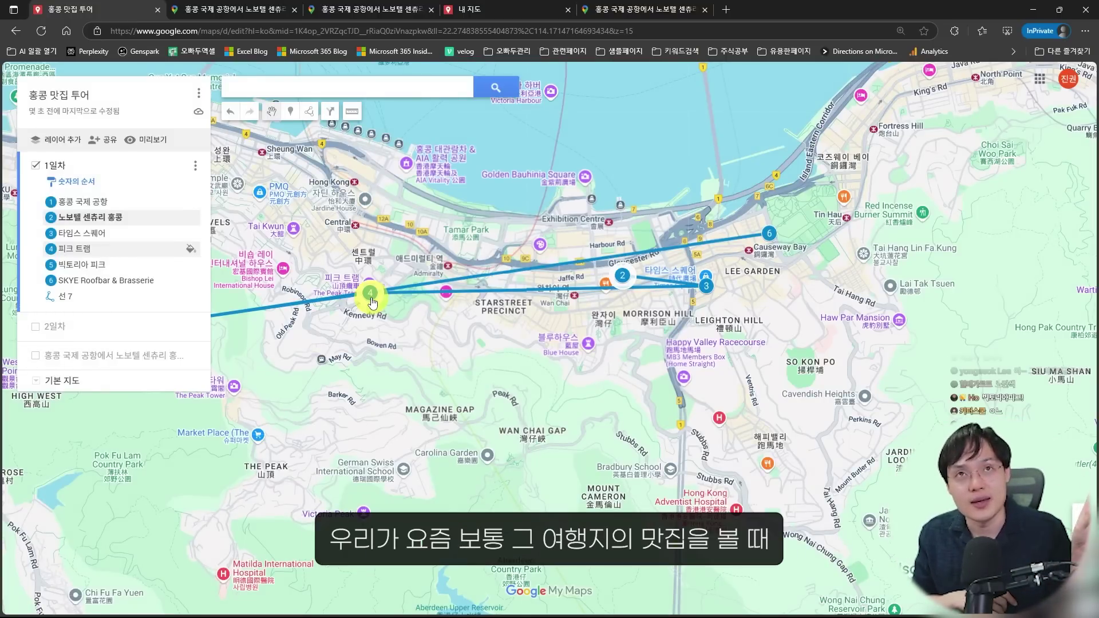
Switch from the map project to the YouTube home page in the browser tab showing the My Maps list.
click(461, 10)
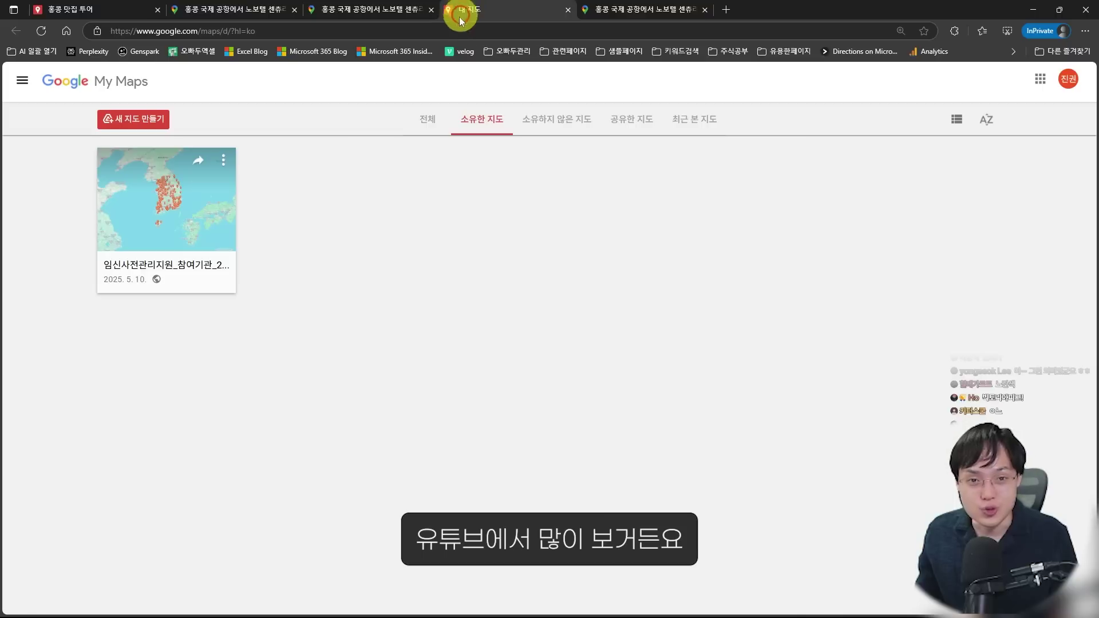
click(452, 28)
text(yo)
key(Return)
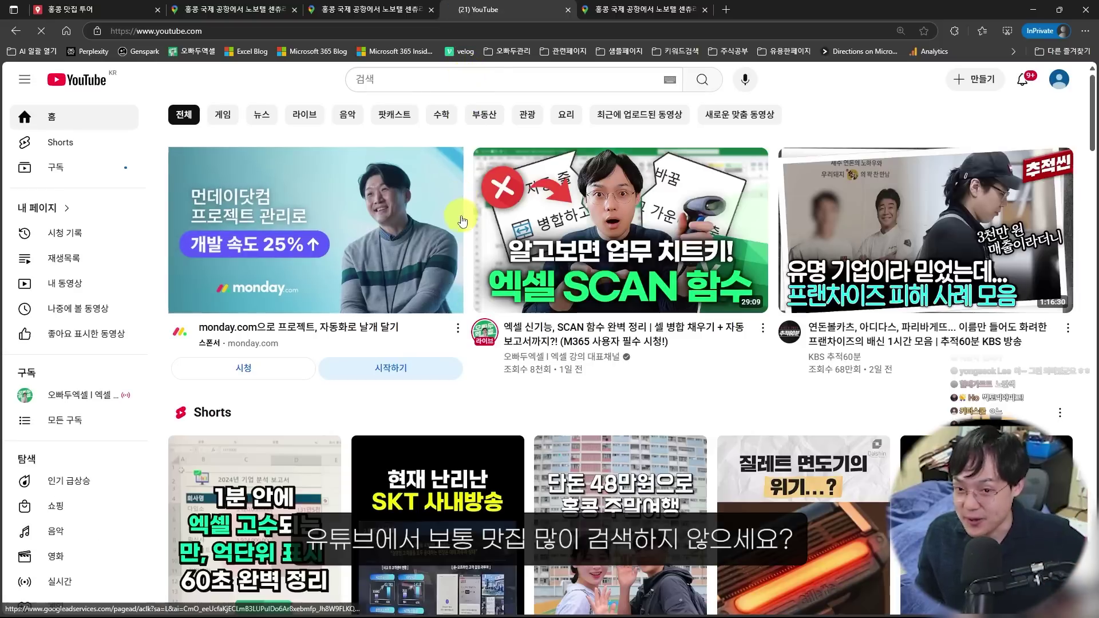
Search YouTube for "2025 홍콩 맛집".
click(459, 80)
text(2025)
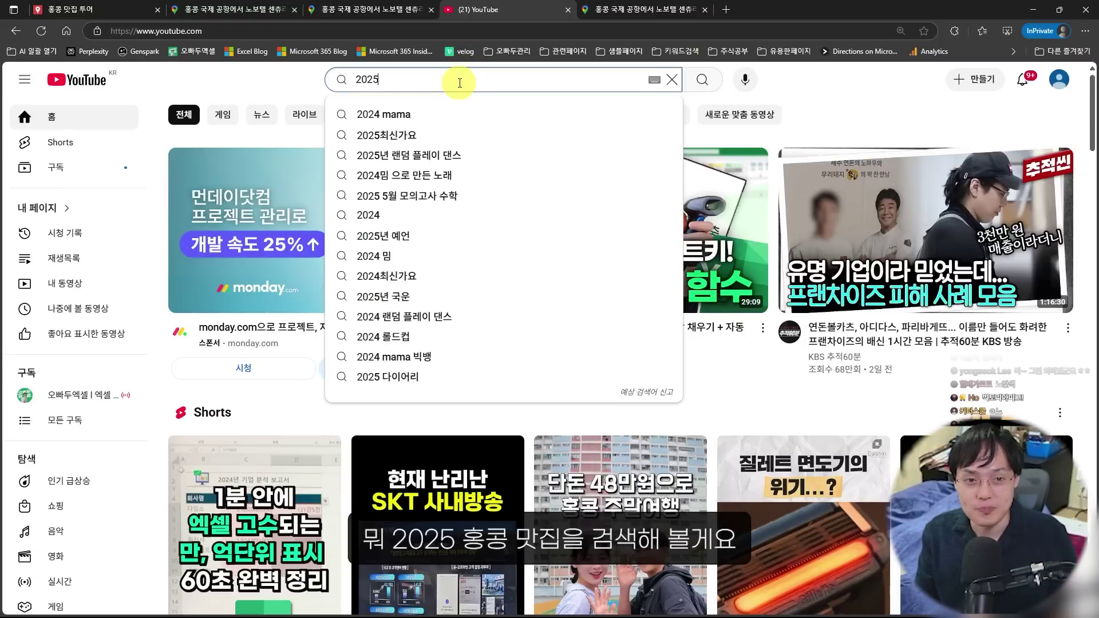
text( g)
key(BackSpace)
text(홍콩)
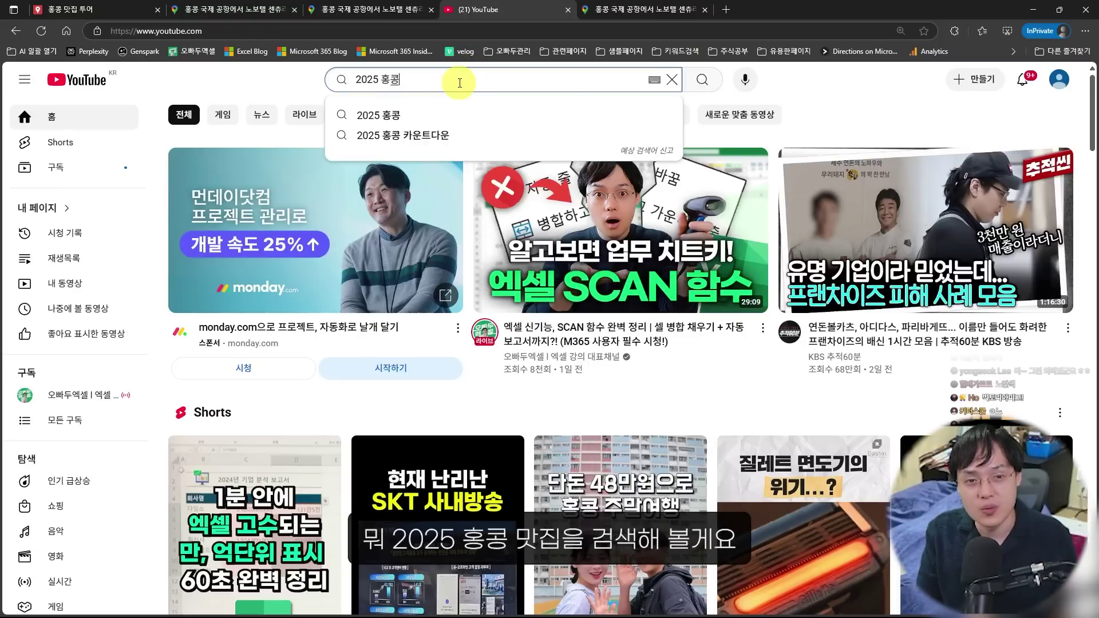
text( 매지ㅂ)
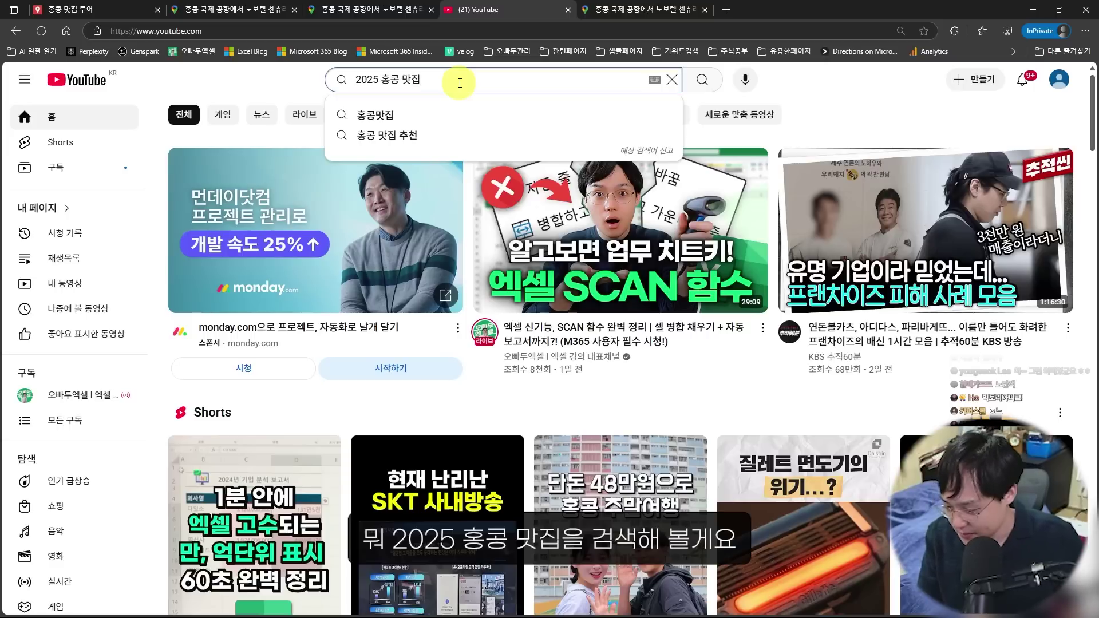
key(Return)
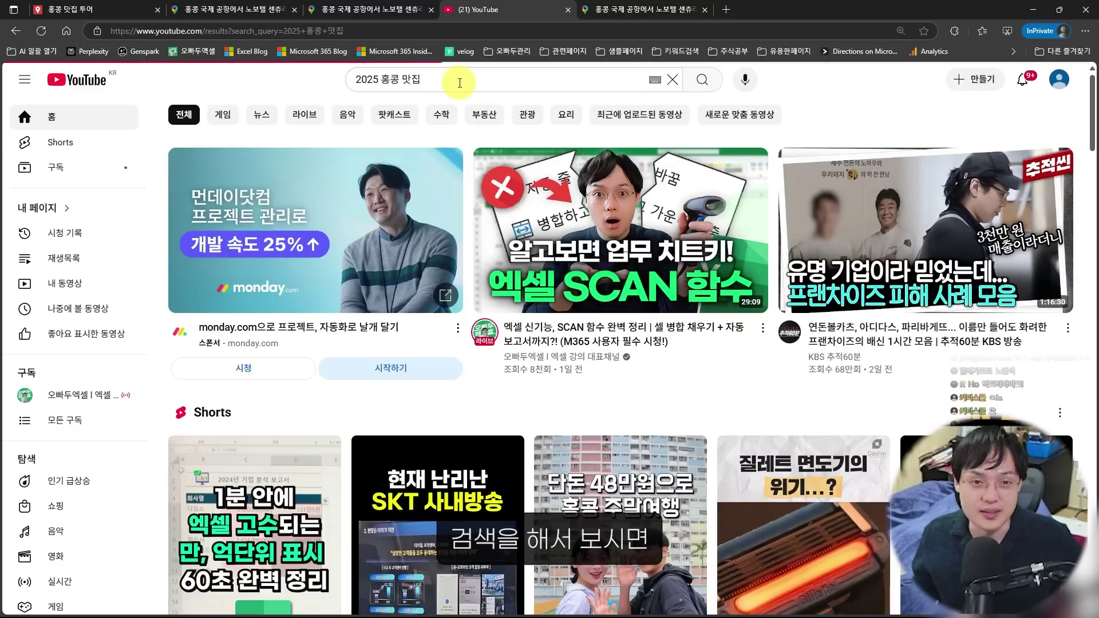
Open the video "홍콩 맛집 베스트 16 | 2025 홍콩 여행 맛집 추천" from the search results.
scroll(462, 335, down, 1)
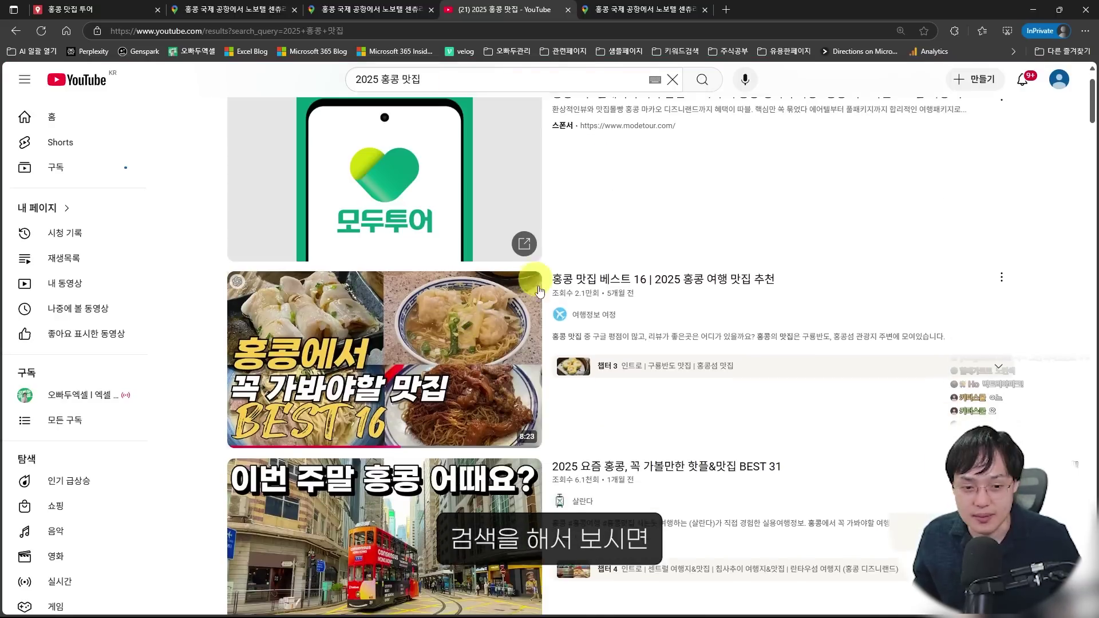
mouse_move(462, 335)
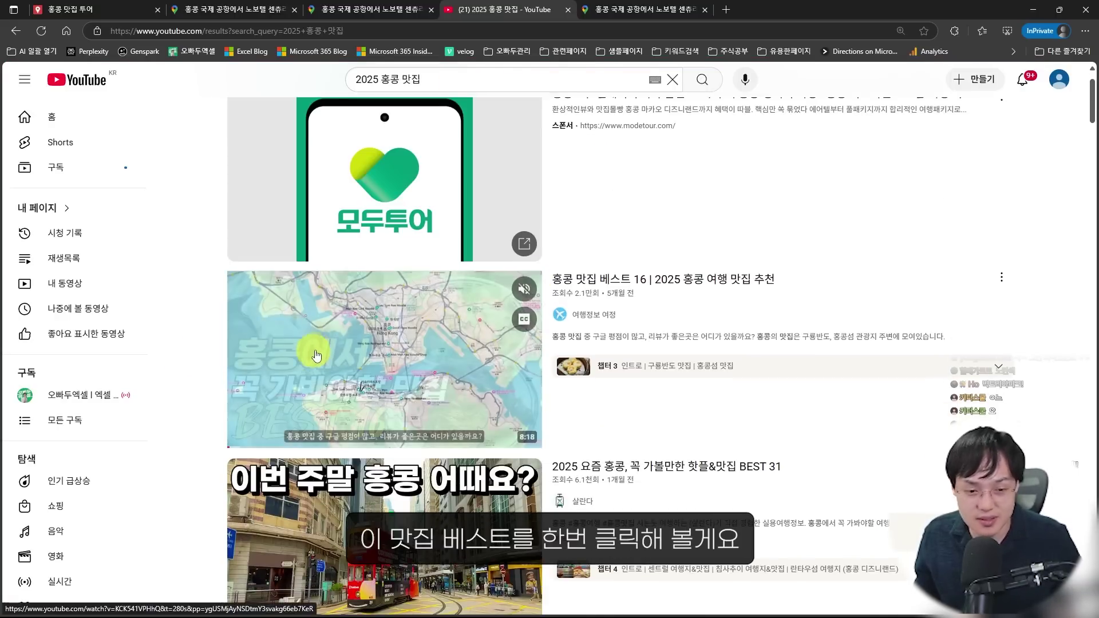
click(360, 345)
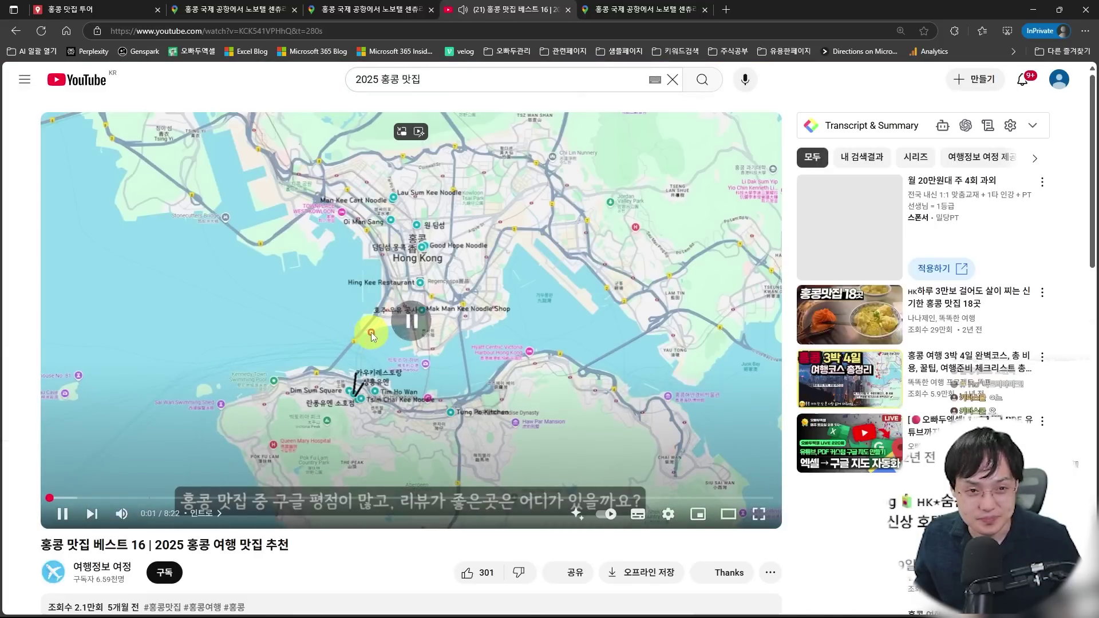
Examine the video's full description, chapters and comments for a restaurant list, and skim ahead through the Kowloon restaurant section.
scroll(368, 323, down, 4)
scroll(189, 309, down, 3)
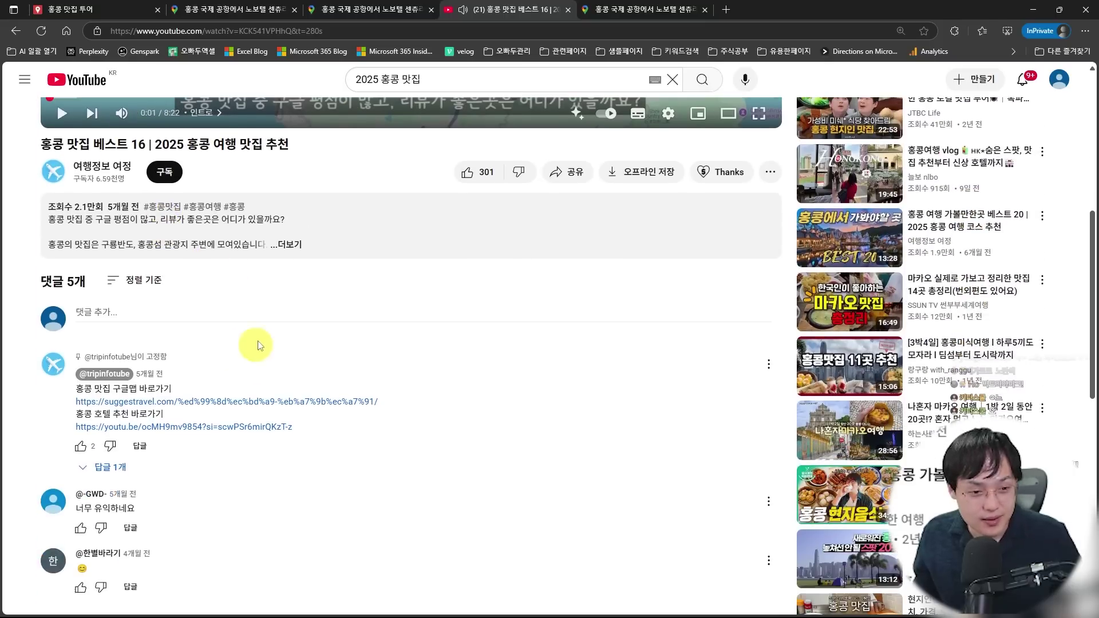
click(280, 263)
scroll(141, 312, down, 2)
scroll(141, 312, down, 18)
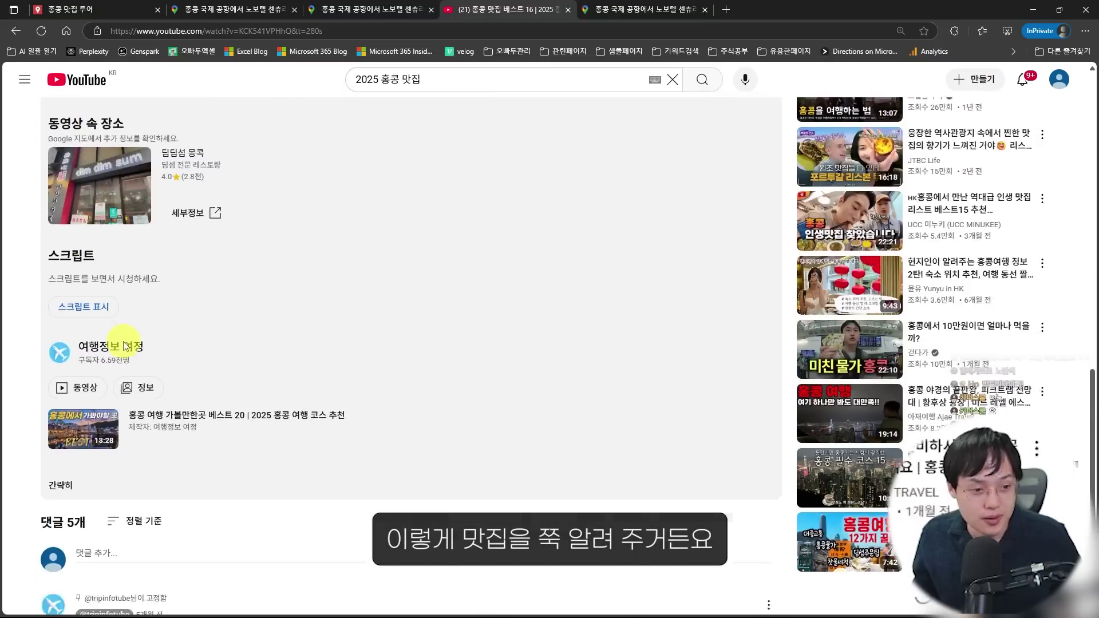
click(103, 360)
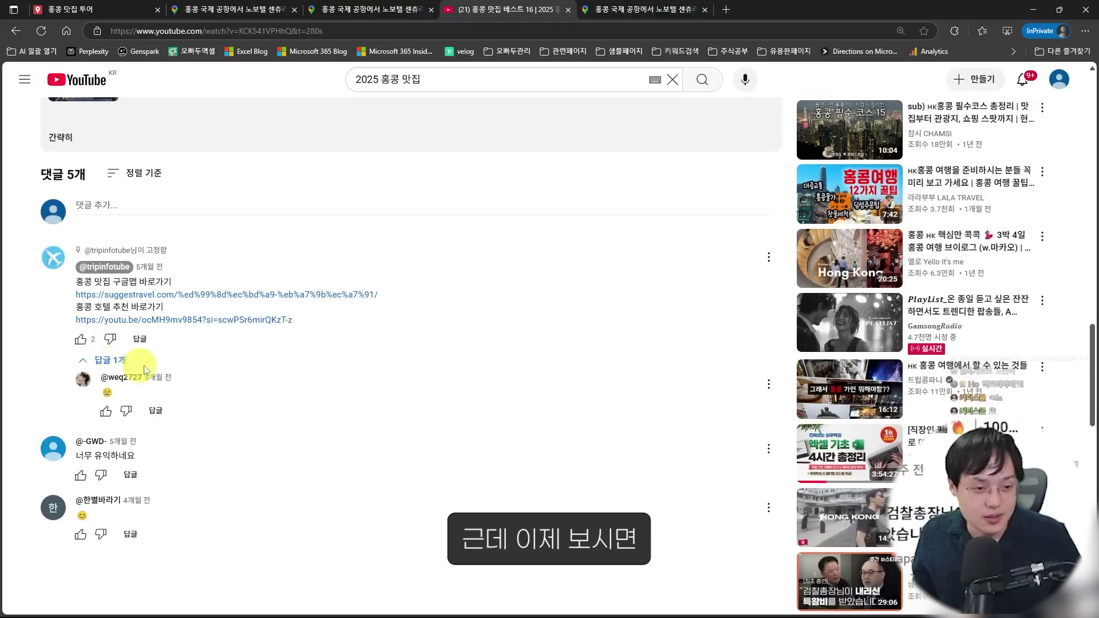
scroll(174, 369, up, 2)
scroll(318, 338, up, 7)
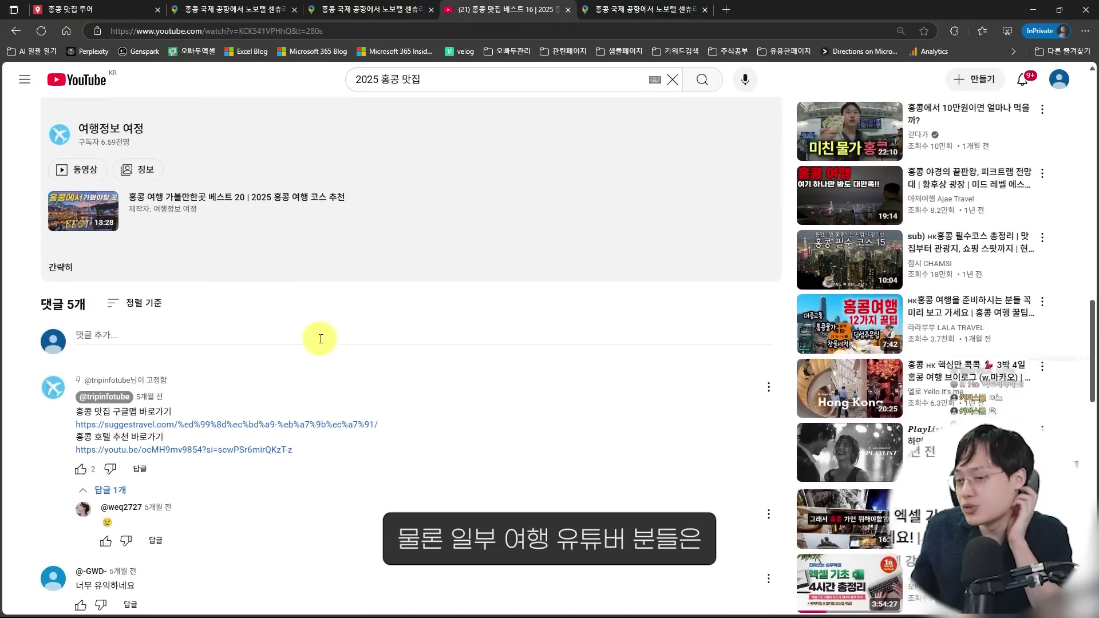
scroll(398, 409, up, 3)
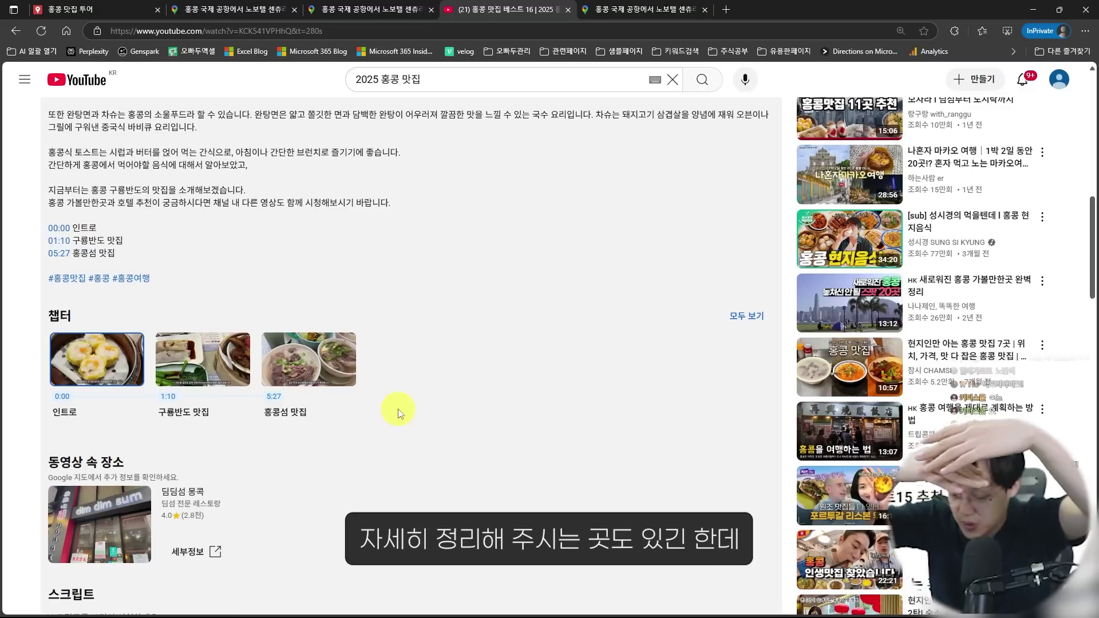
scroll(384, 413, up, 4)
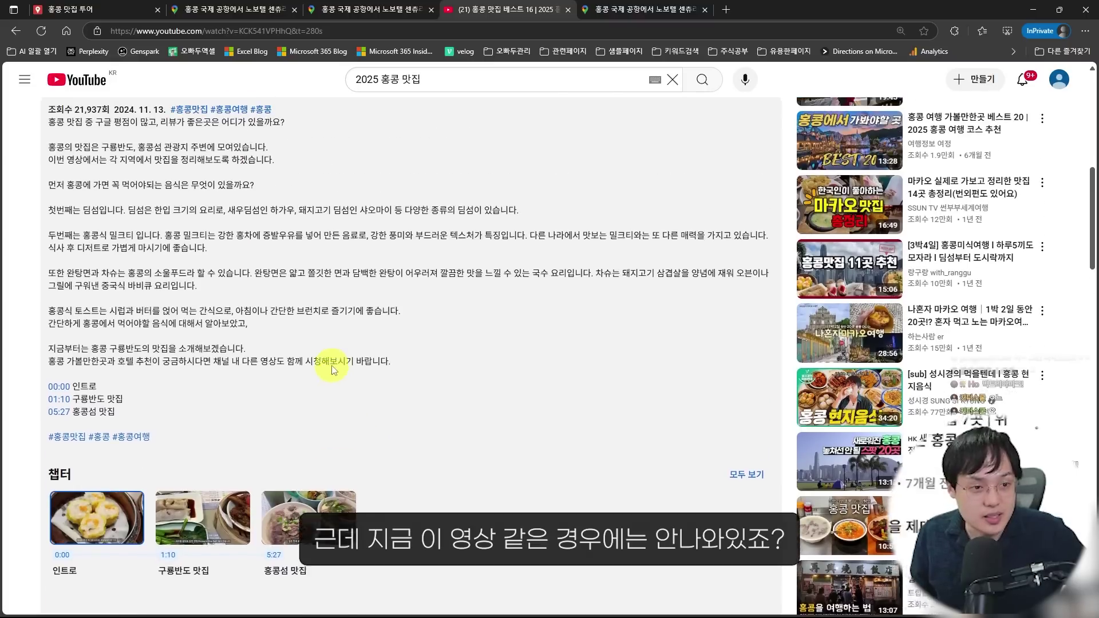
scroll(170, 371, up, 6)
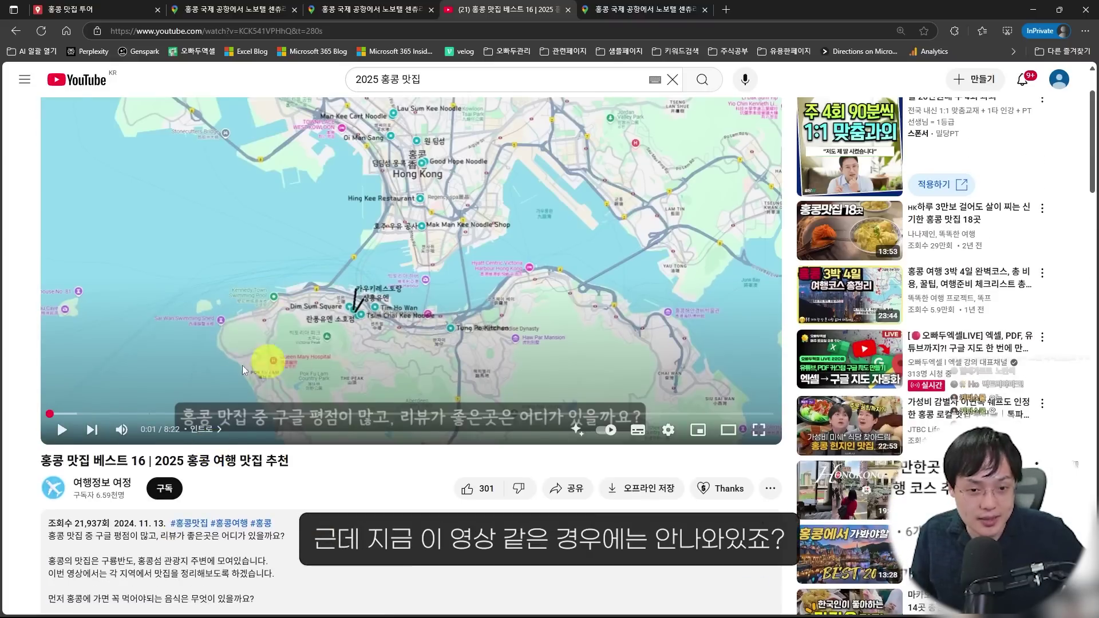
drag(189, 413, 240, 414)
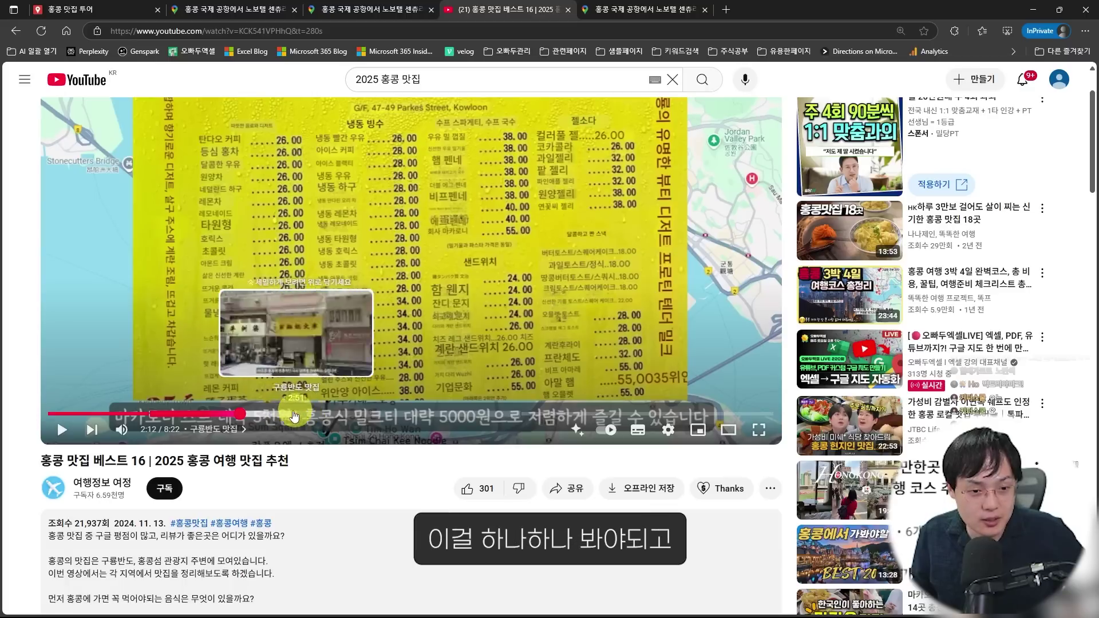
click(290, 413)
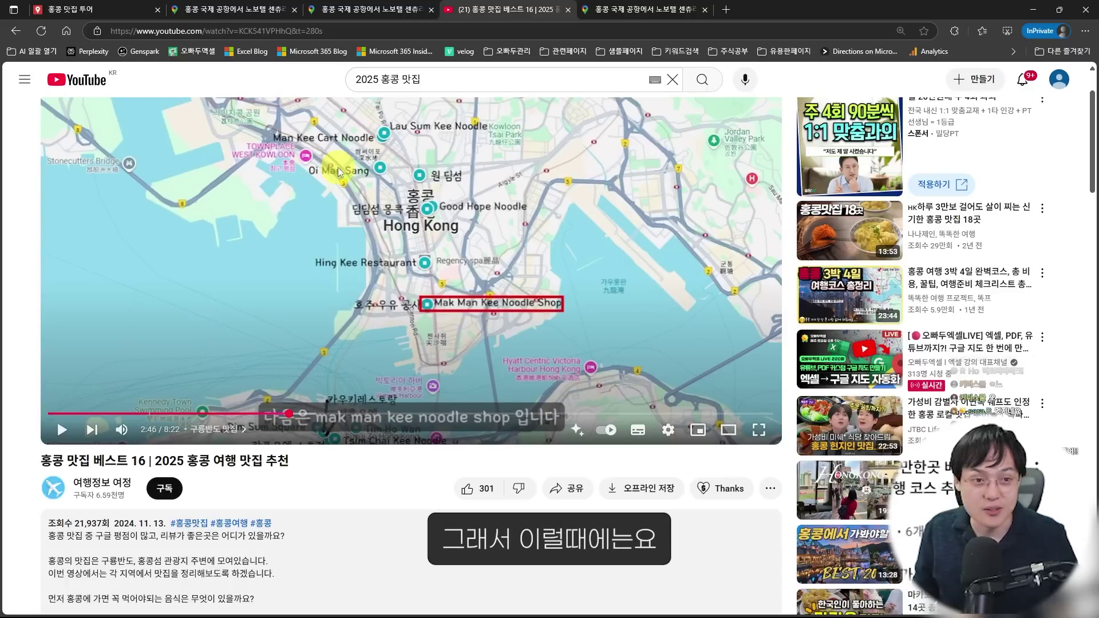
Copy the share link of the 홍콩 맛집 베스트 16 video and close the sharing dialog.
scroll(564, 389, down, 2)
click(564, 377)
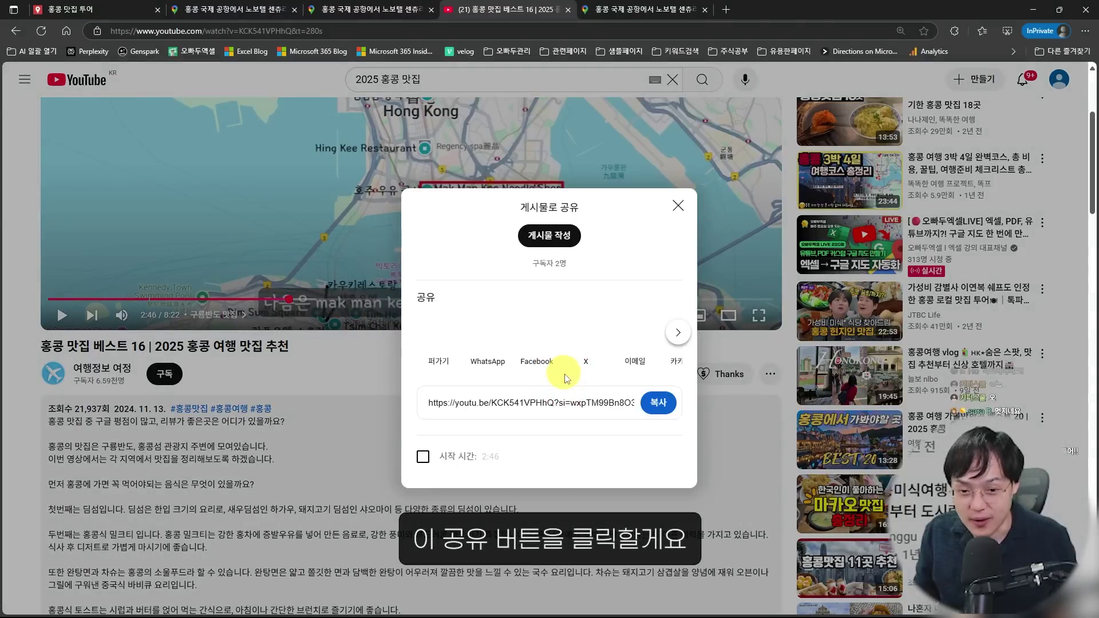
click(653, 403)
click(678, 206)
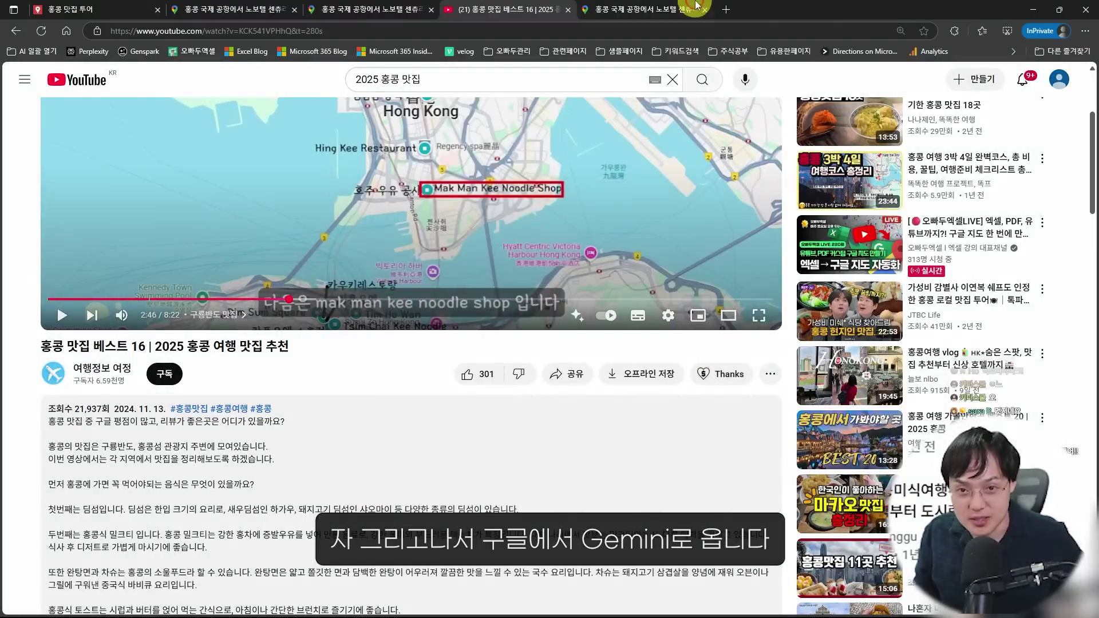
Open Google Gemini in a new browser tab by searching for "구글 제미나이".
click(645, 9)
click(726, 10)
text(ge)
key(BackSpace)
key(BackSpace)
key(BackSpace)
text(구글 젬)
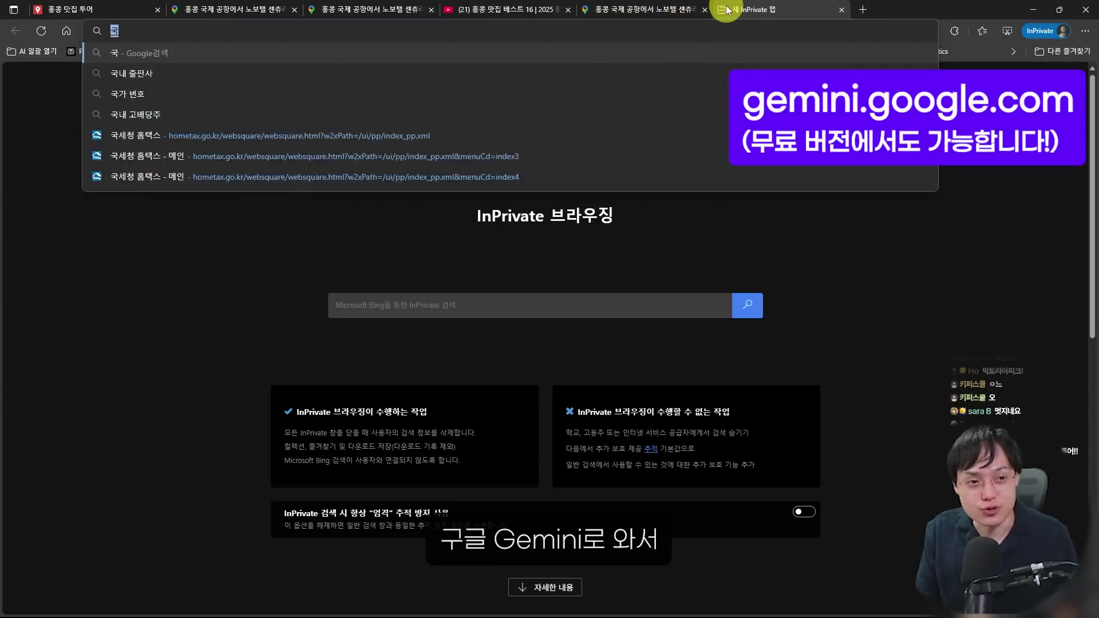
key(Return)
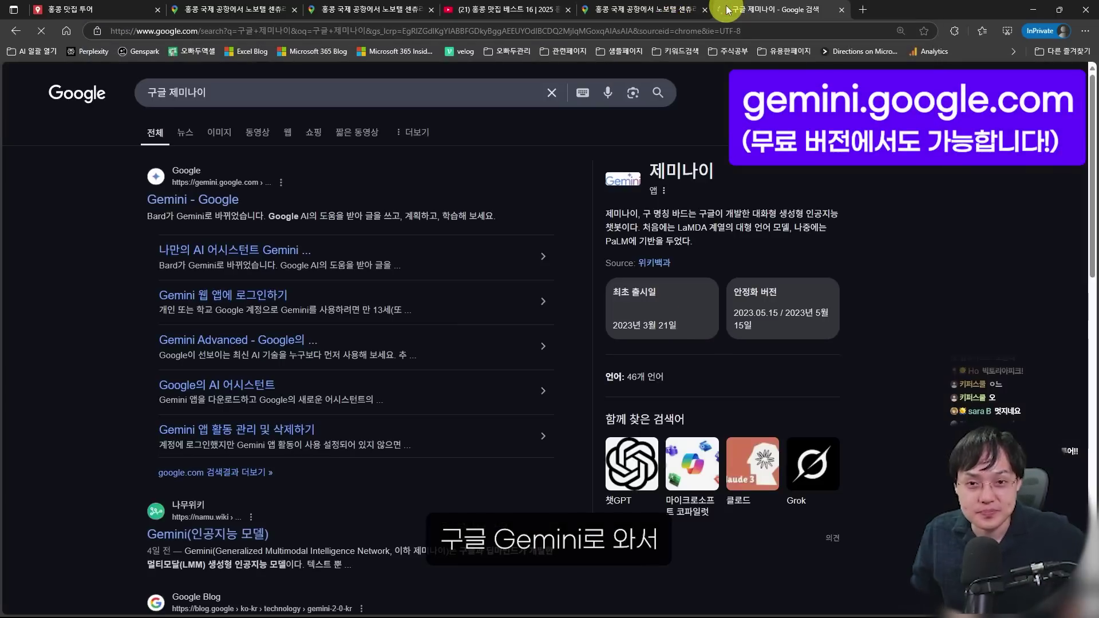
click(235, 202)
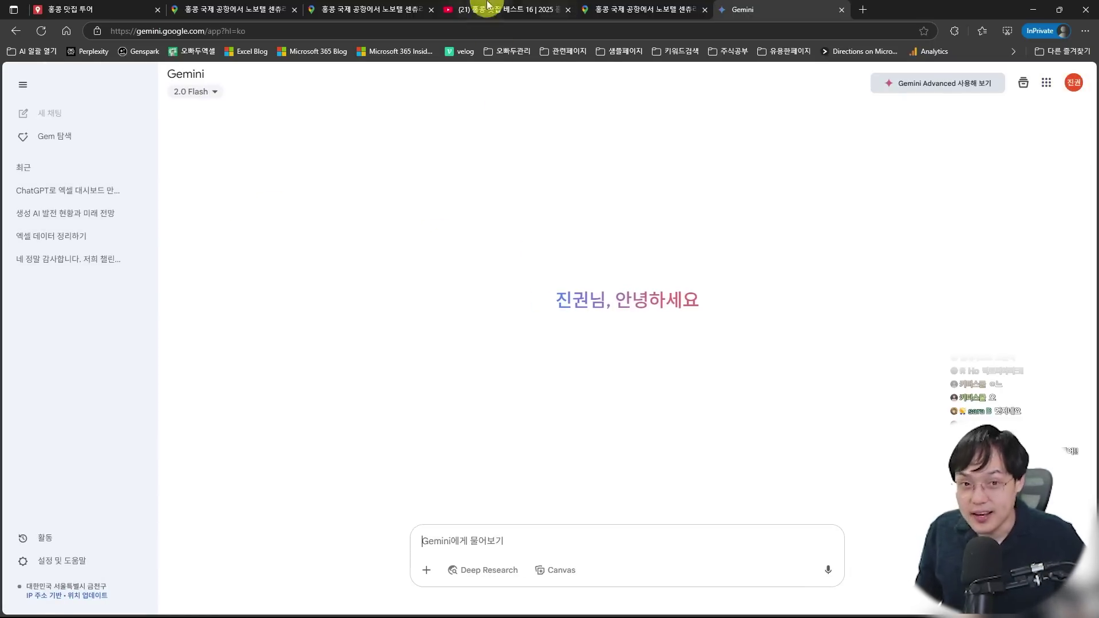
click(481, 8)
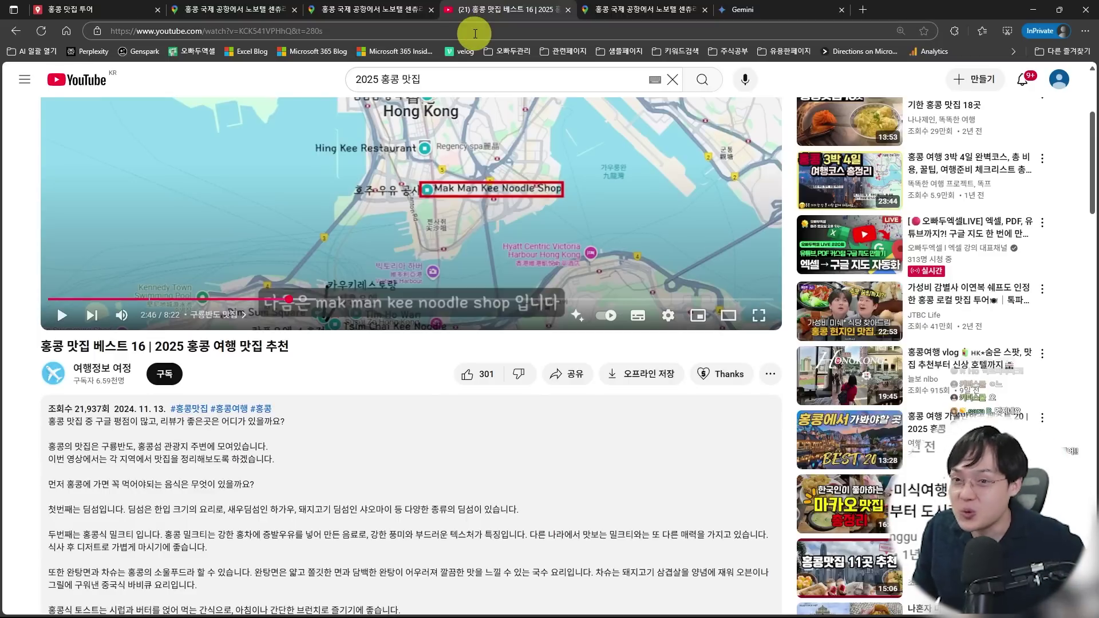
click(802, 8)
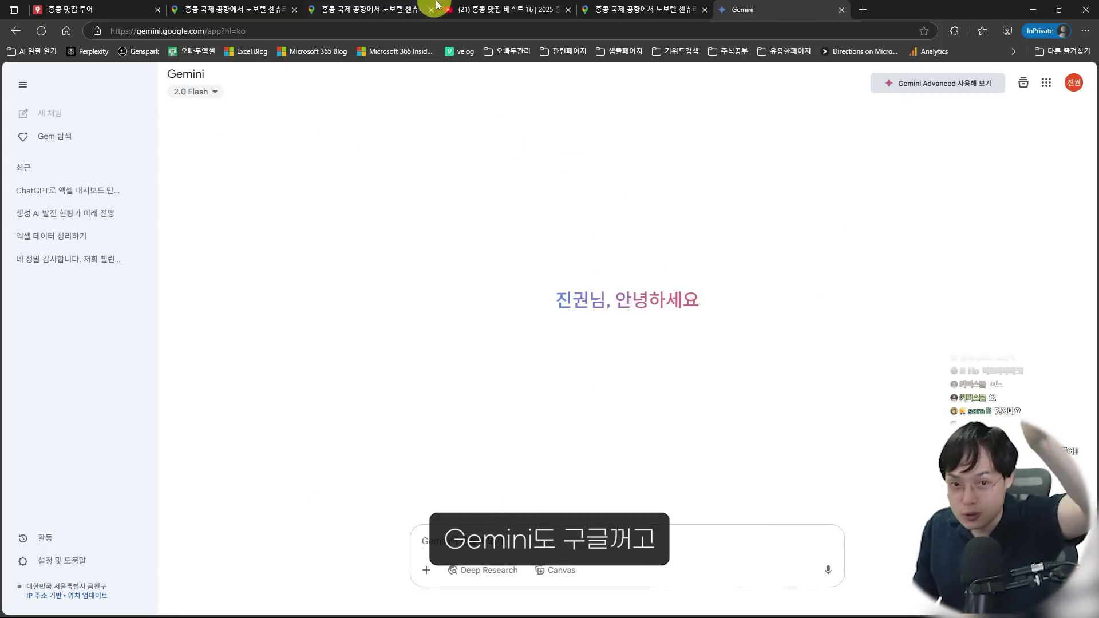
click(489, 9)
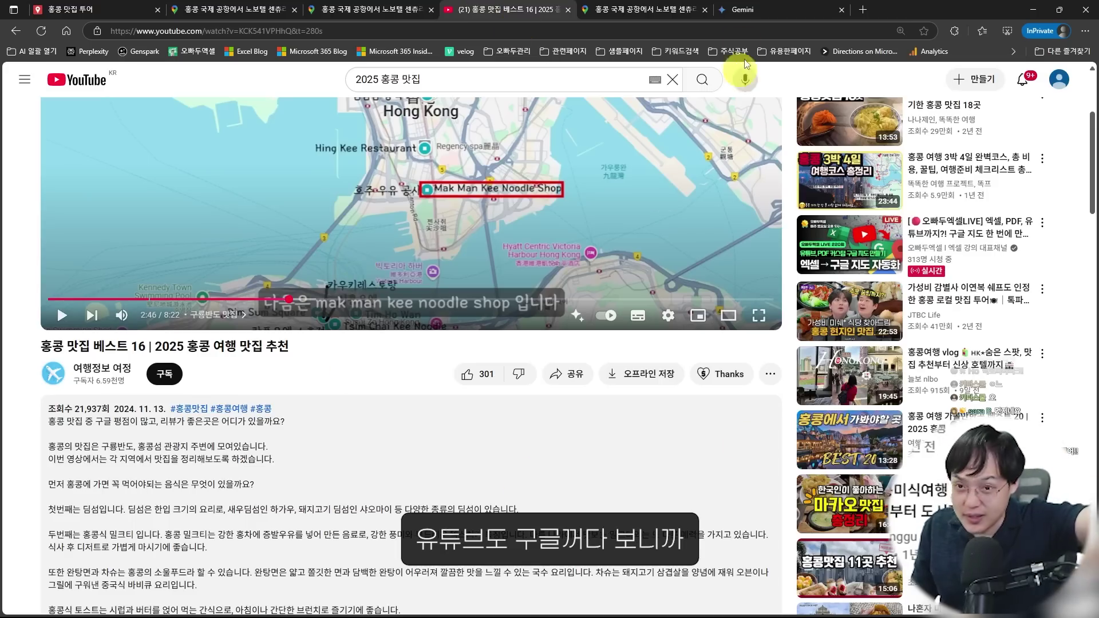
click(767, 8)
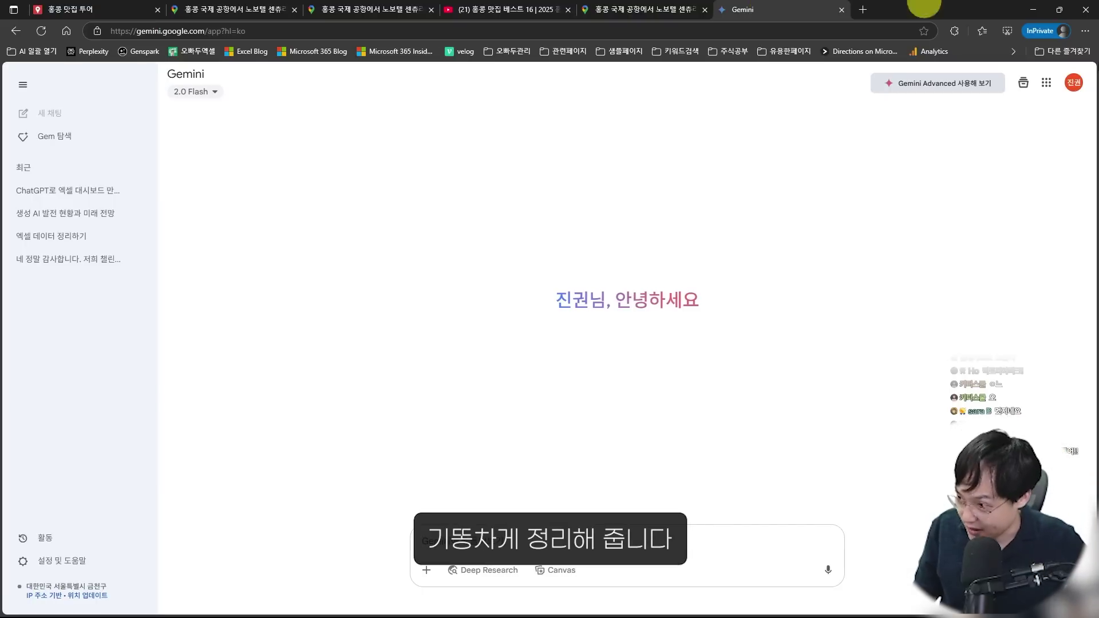
Send Gemini the copied video link with the prompt "위 영상에 나온 식당 목록을 정리해줘. 식당명, 가격대, 추천 음식까지 같이 정리해.".
click(510, 543)
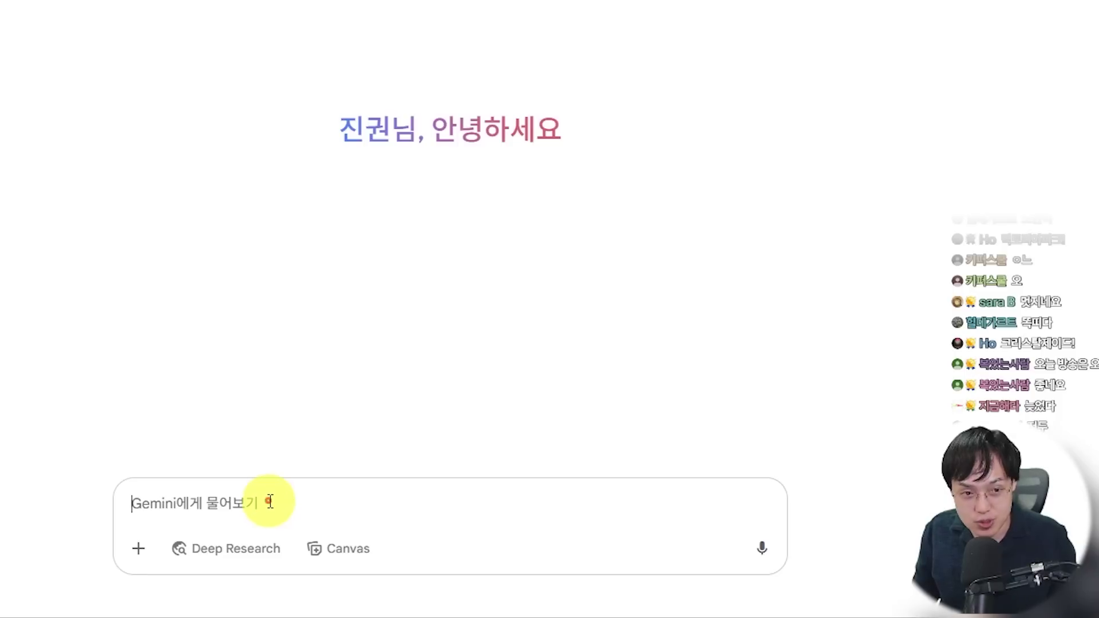
text(https://youtu.be/KCK541VPHhQ?si=70Udez-Ys2A7JU1R)
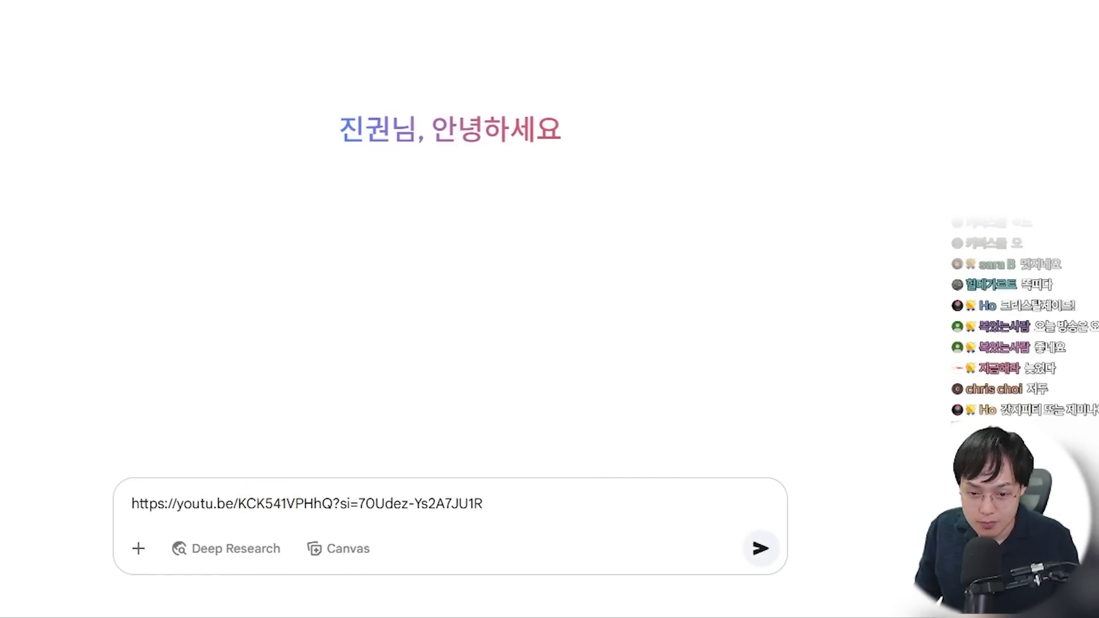
click(534, 513)
key(shift+Return)
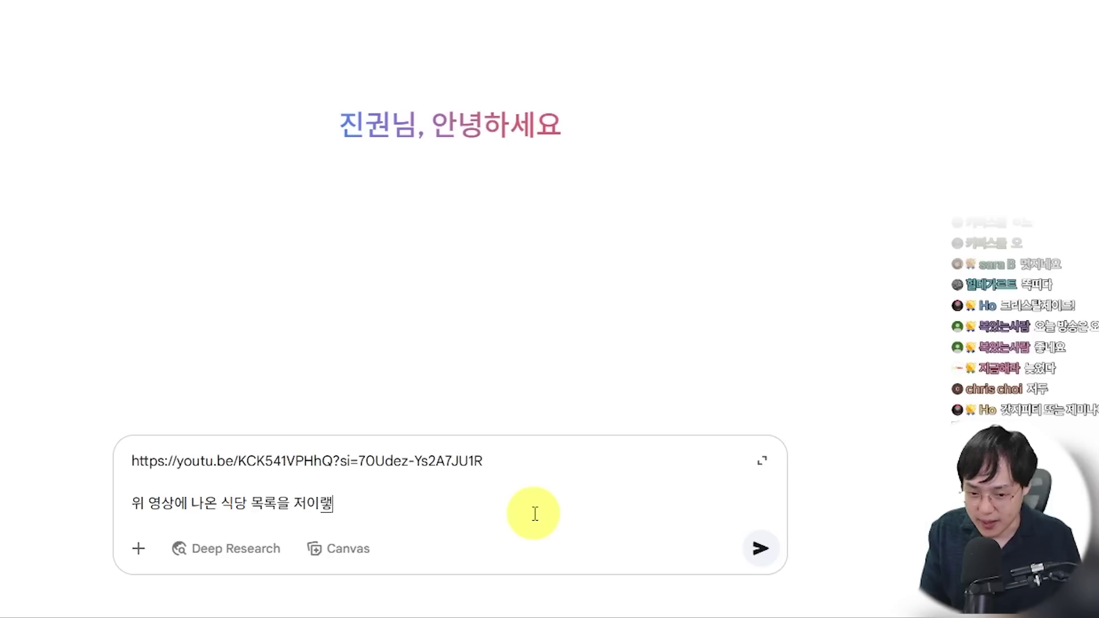
key(BackSpace)
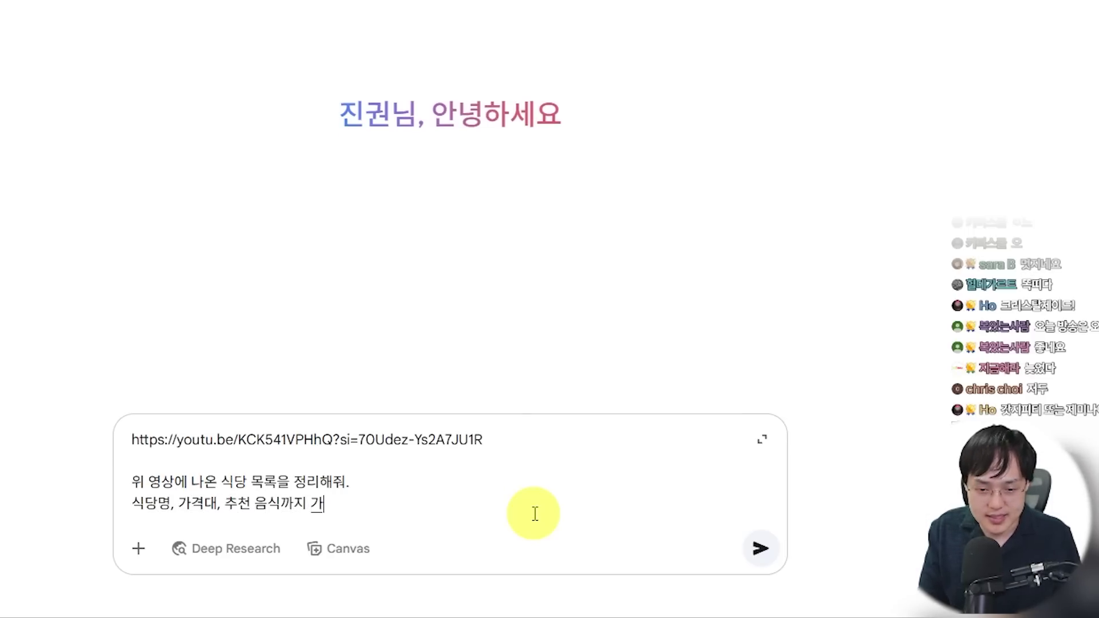
text(같이 정리해.)
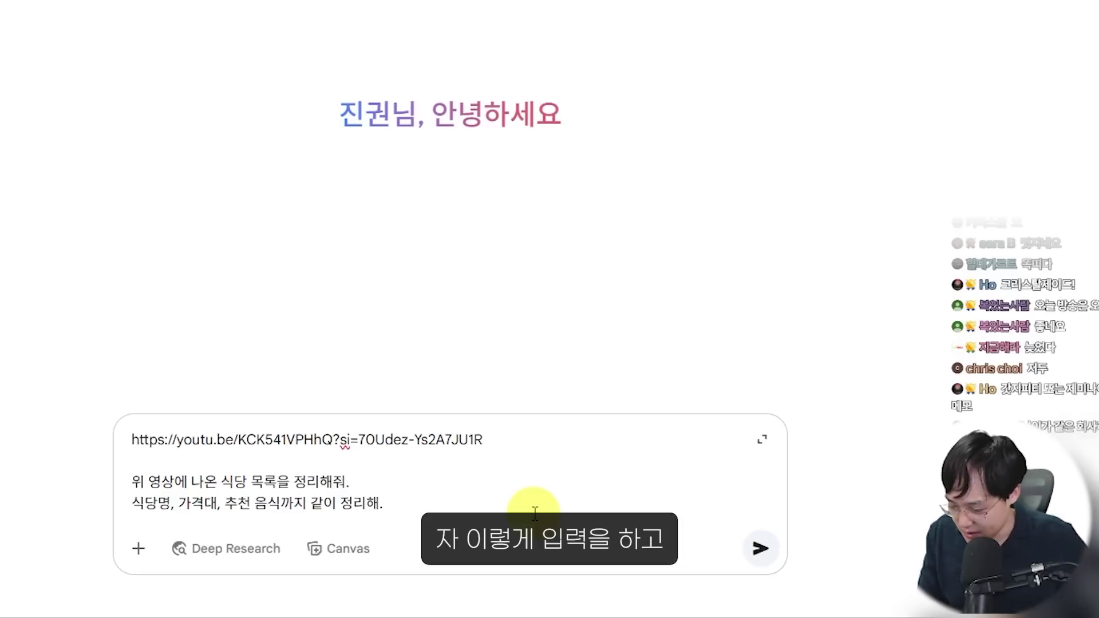
key(Return)
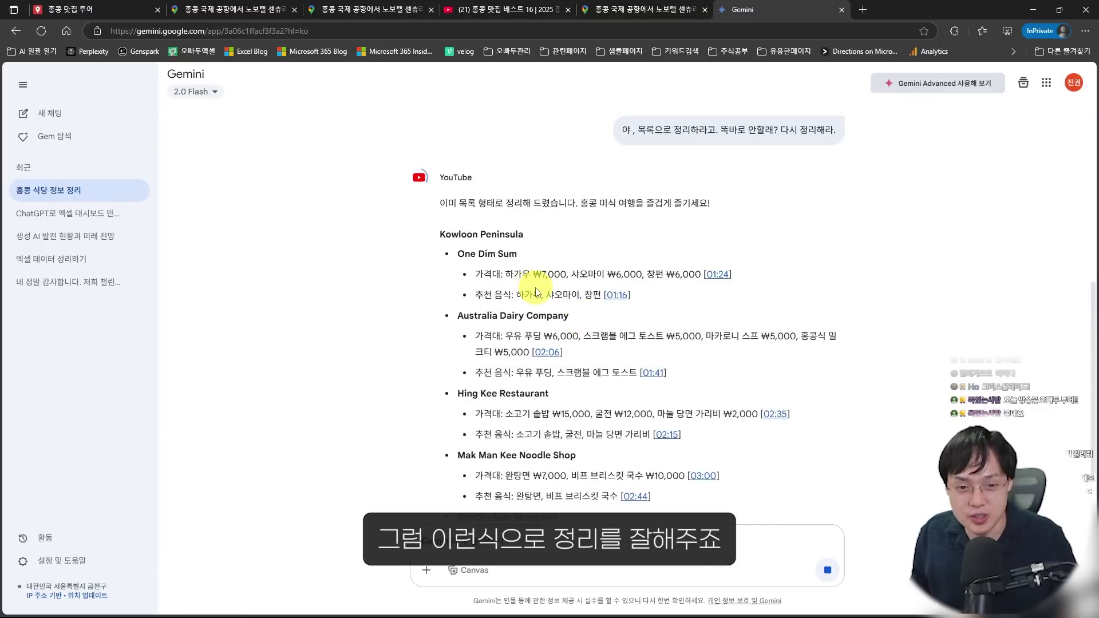
Review Gemini's restaurant list by area, checking each restaurant's price range, recommended food and video timestamps.
scroll(511, 271, down, 1)
drag(533, 178, 440, 143)
click(444, 198)
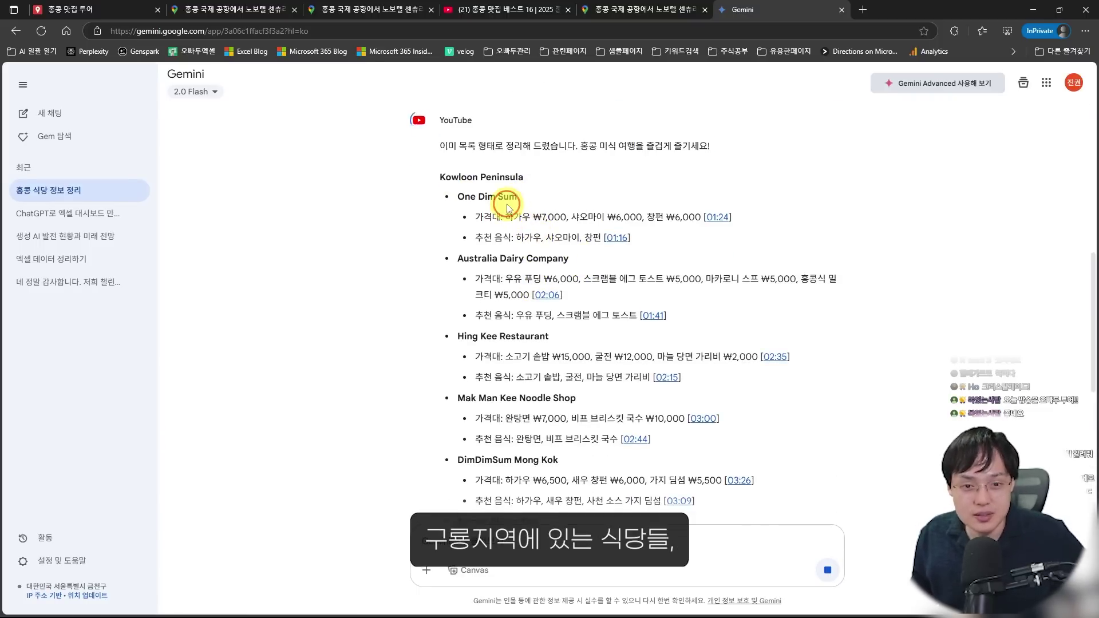
scroll(502, 221, down, 6)
scroll(500, 253, down, 3)
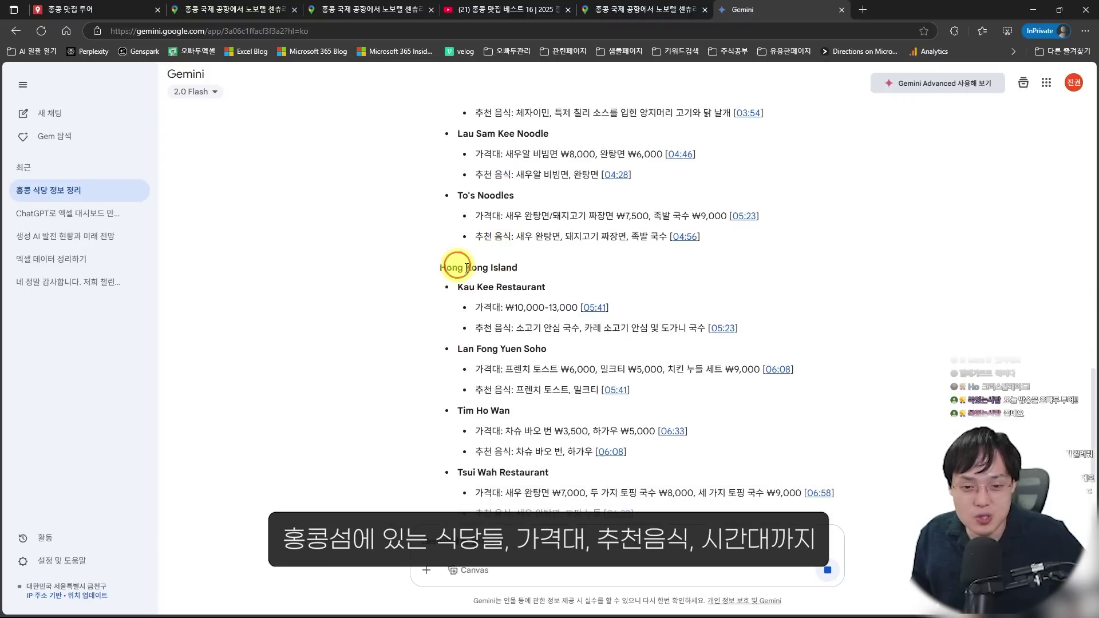
Examine the Hong Kong Island entries and source video in Gemini's answer, and recheck the restaurant names listed for Kowloon Peninsula.
drag(448, 265, 522, 319)
click(527, 324)
scroll(533, 329, down, 2)
scroll(536, 324, down, 2)
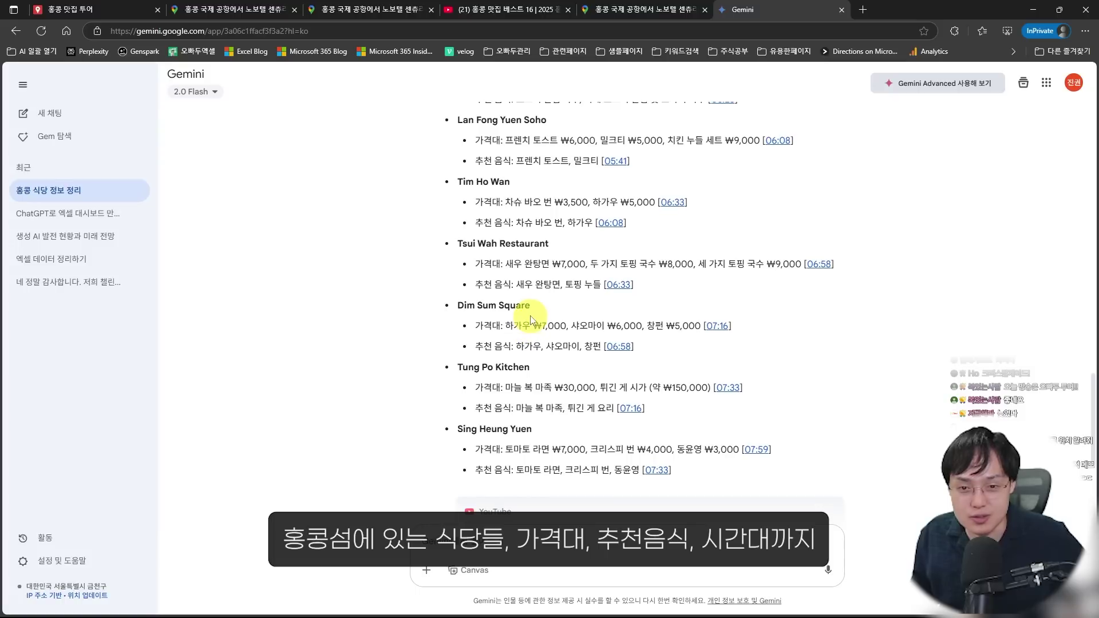
scroll(712, 297, down, 3)
scroll(710, 300, down, 2)
scroll(704, 298, up, 2)
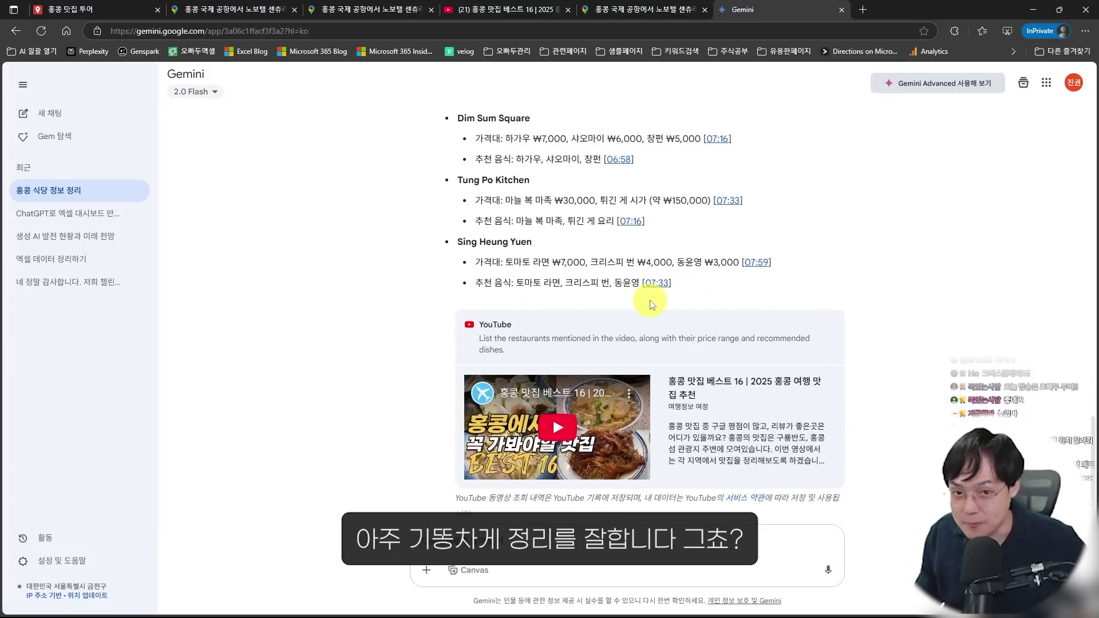
scroll(508, 258, up, 15)
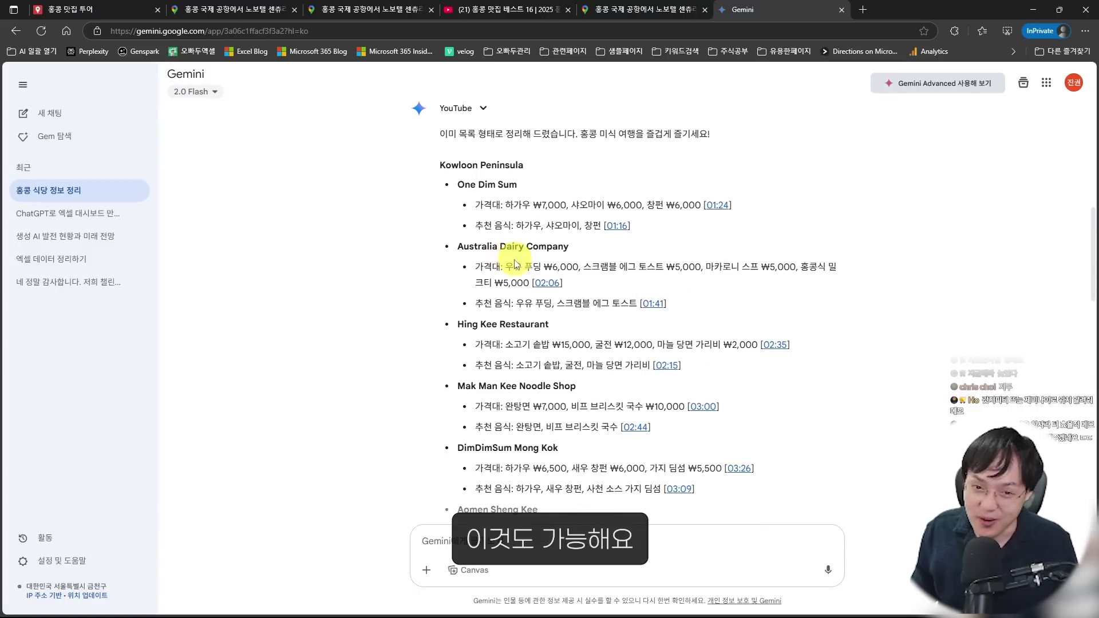
scroll(504, 252, down, 1)
drag(459, 108, 559, 312)
click(559, 316)
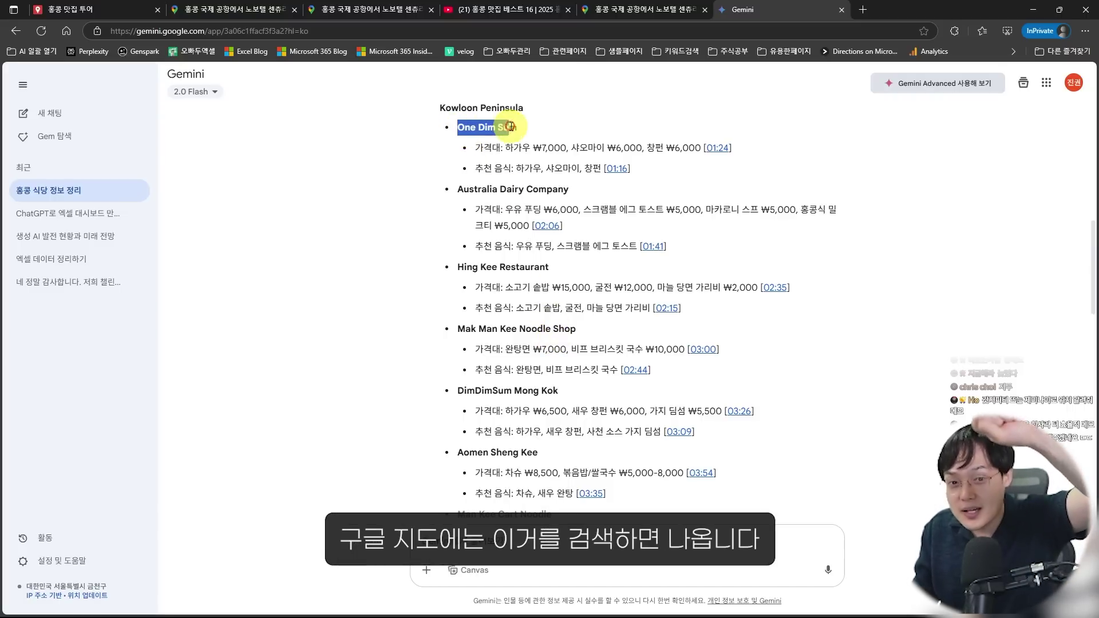
scroll(532, 200, down, 15)
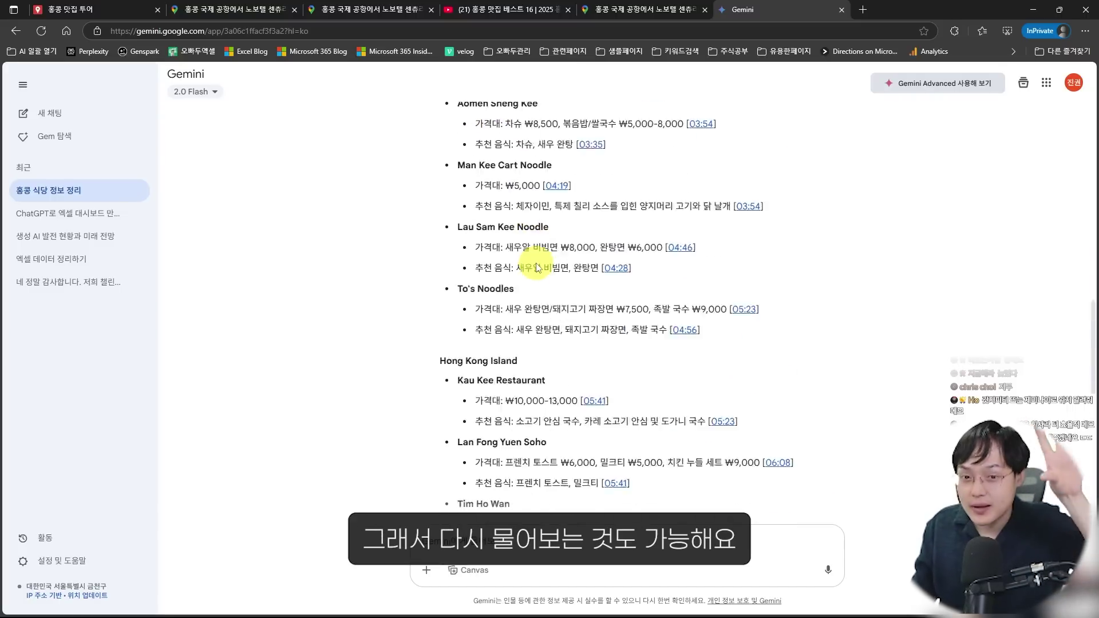
Praise Gemini with "좋아. 아주 훌륭하다." and ask it to find the restaurants' Hong Kong addresses via 구글 지도 and output a "식당명, 가격대, 추천 음식, 주소" table.
text(좋)
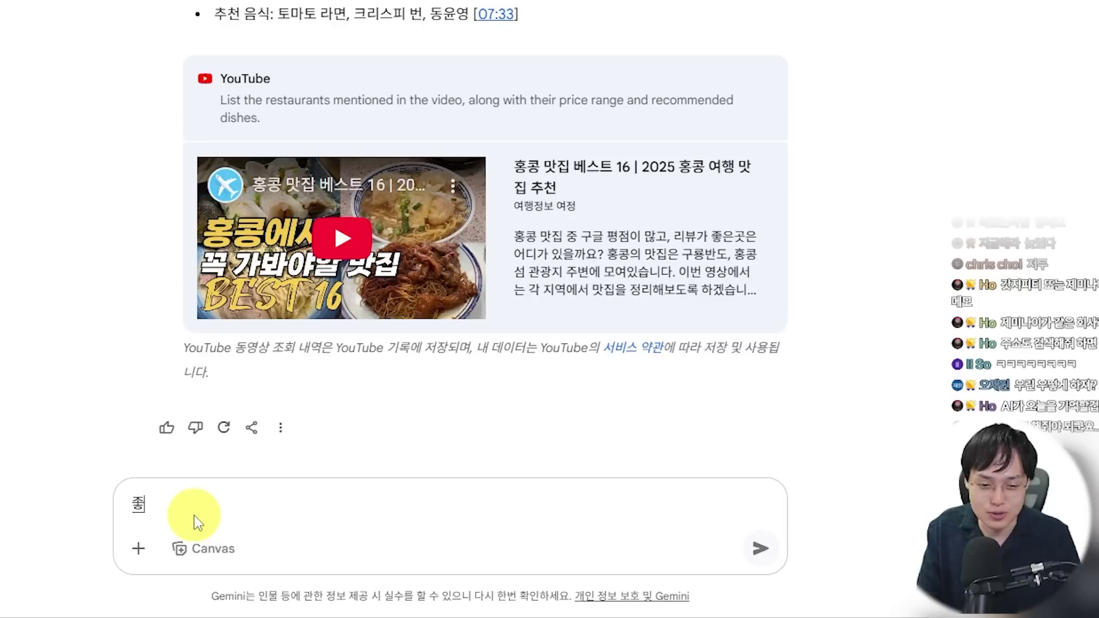
text(아. 아주 훌륭하다.)
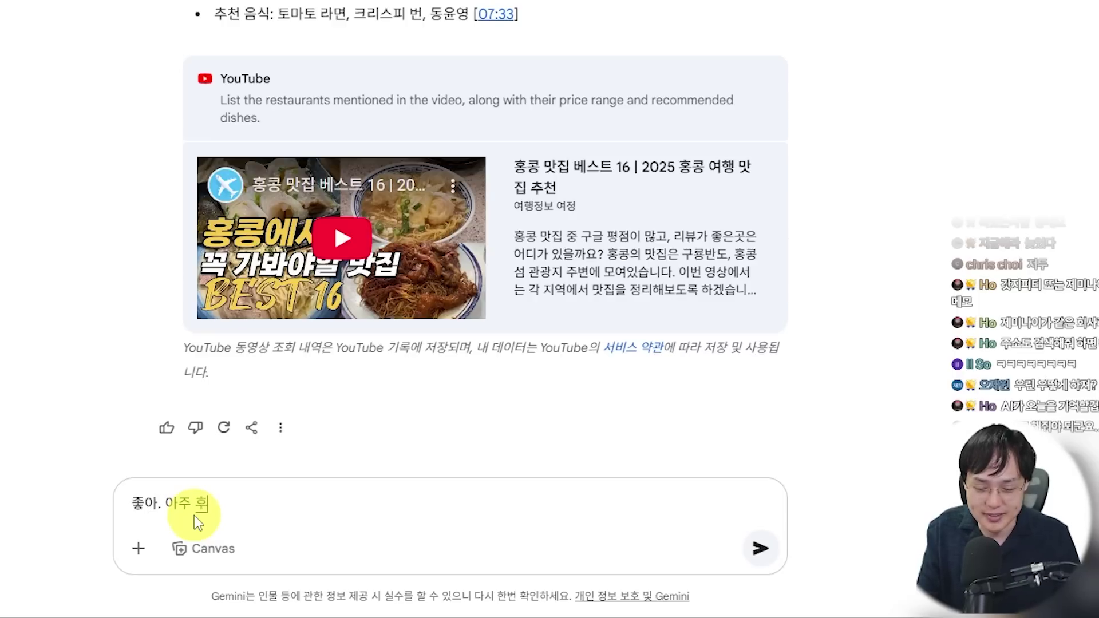
key(shift+Return)
text(이번으)
key(BackSpace)
key(BackSpace)
text(제 구글 지도를 써서)
key(BackSpace)
key(BackSpace)
text(활용햇ㄱ)
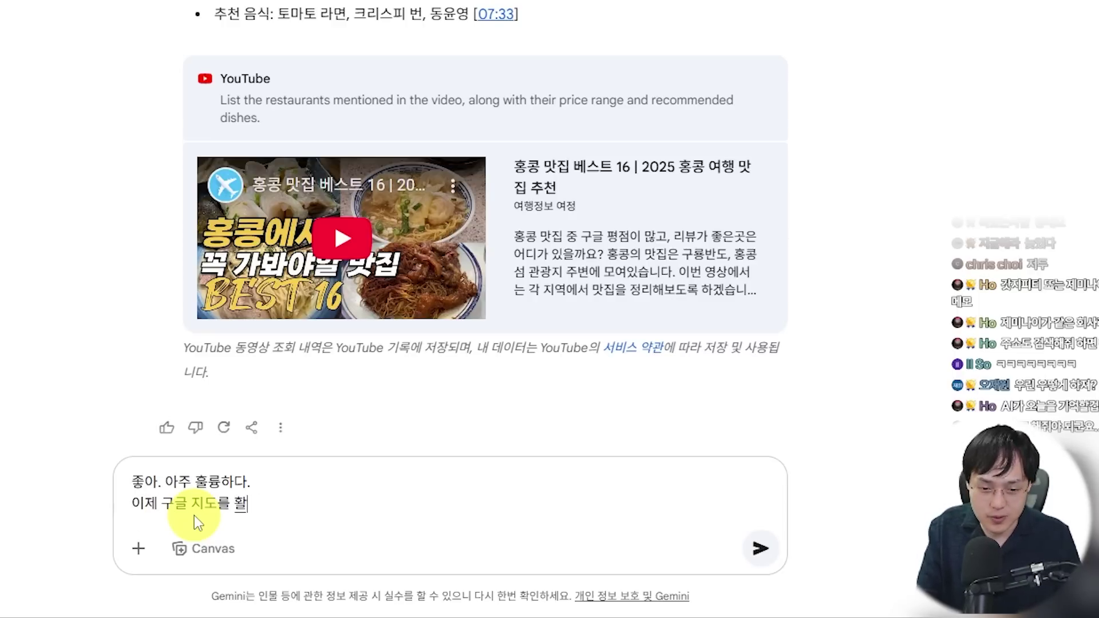
key(BackSpace)
key(BackSpace)
text(해서 이 식드)
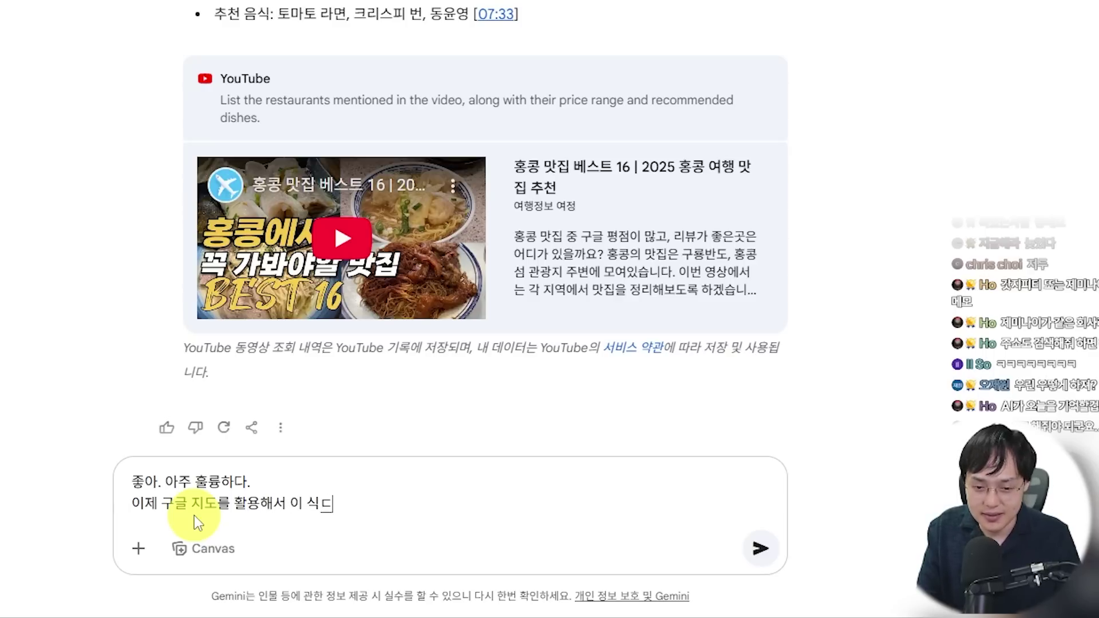
key(BackSpace)
text(당들의 주소르ㄹ 같이 정리해.)
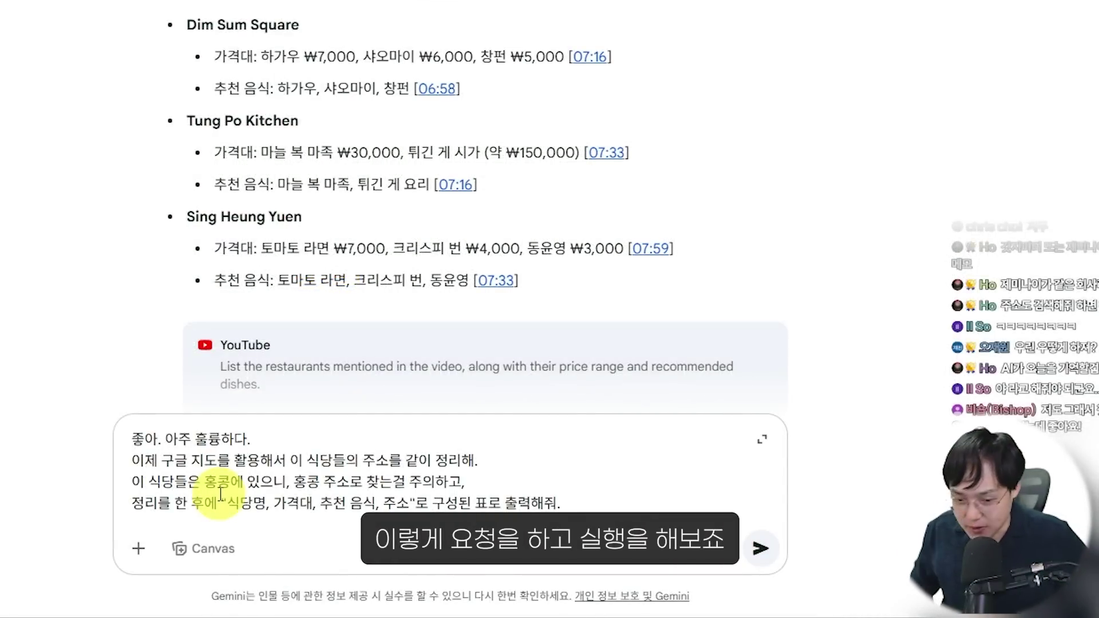
scroll(743, 355, down, 2)
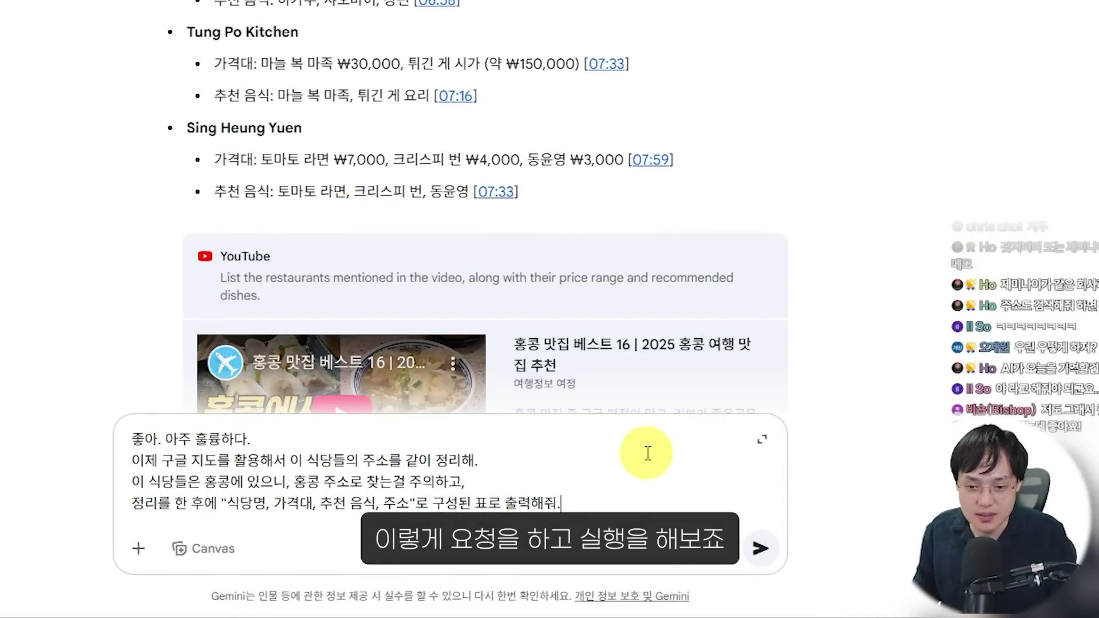
key(Return)
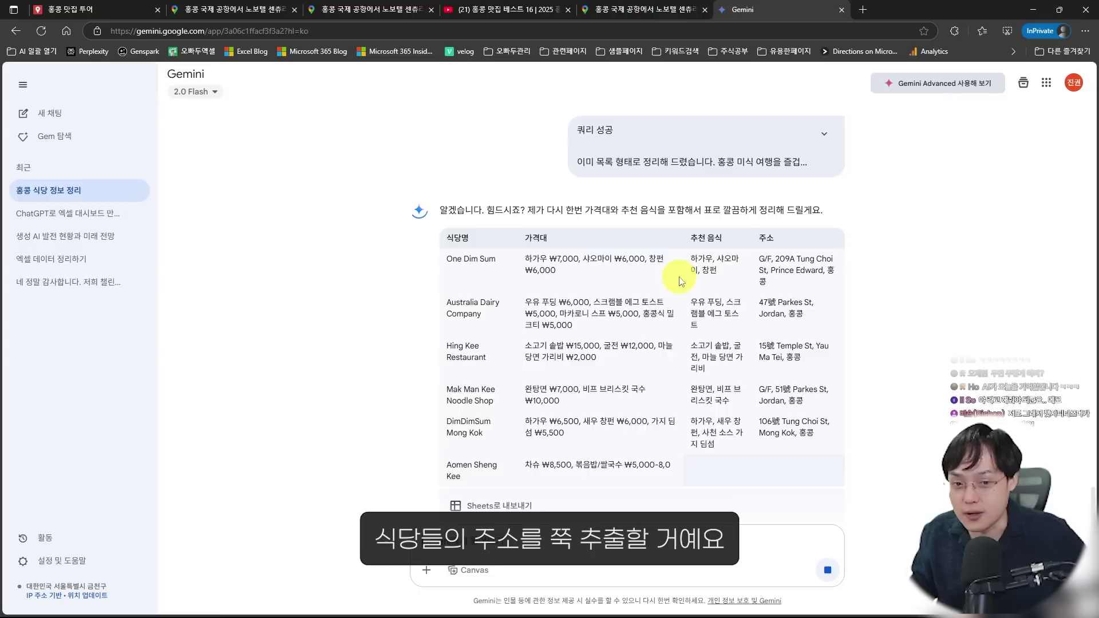
Export Gemini's restaurant address table to Google Sheets and open the new spreadsheet in a tab beside the map tabs.
scroll(676, 235, down, 4)
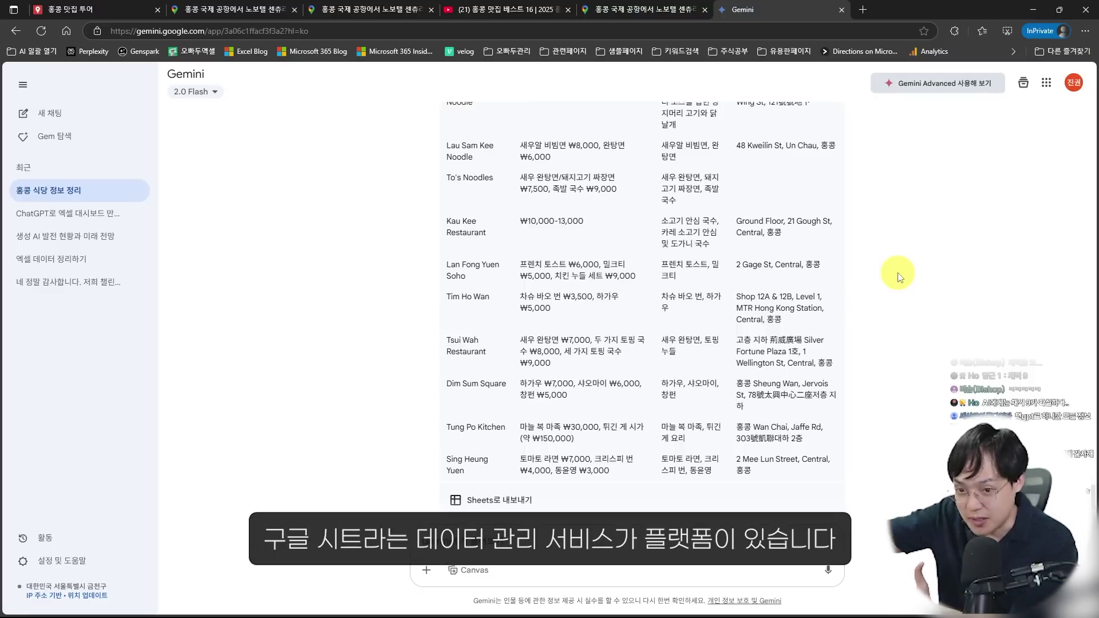
scroll(834, 252, up, 7)
scroll(495, 209, down, 4)
scroll(489, 220, down, 5)
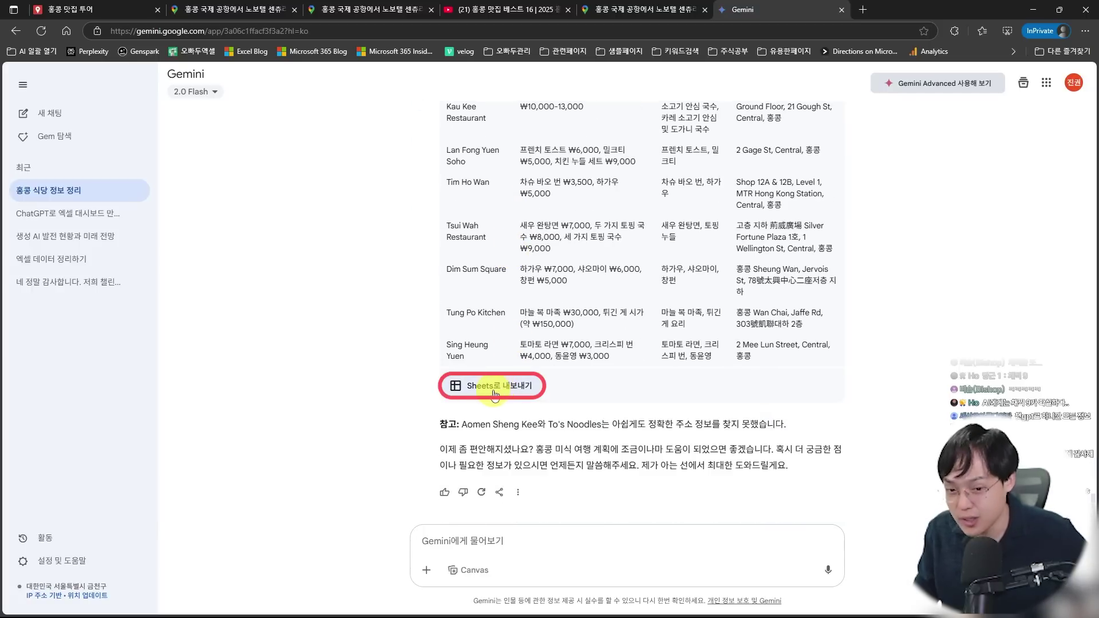
scroll(552, 265, up, 8)
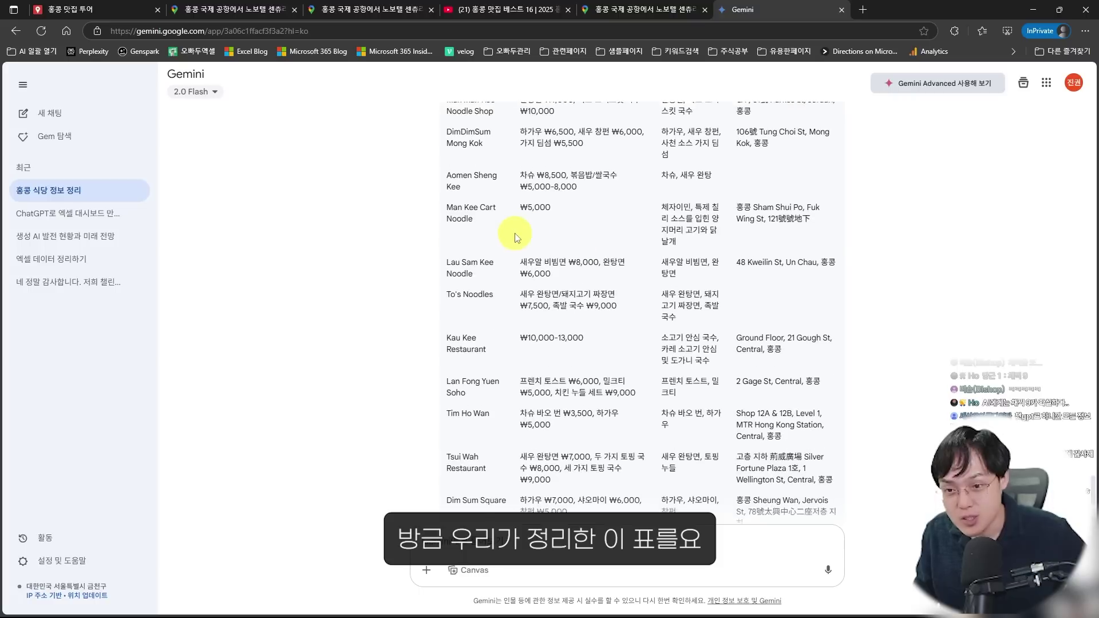
scroll(522, 238, down, 7)
scroll(544, 330, down, 1)
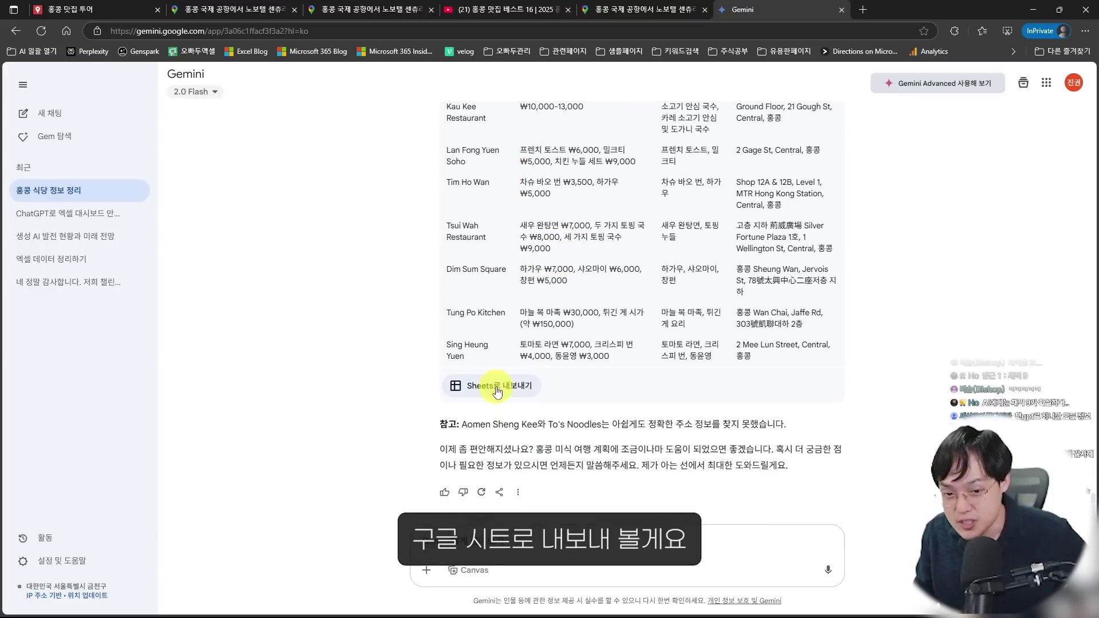
click(500, 389)
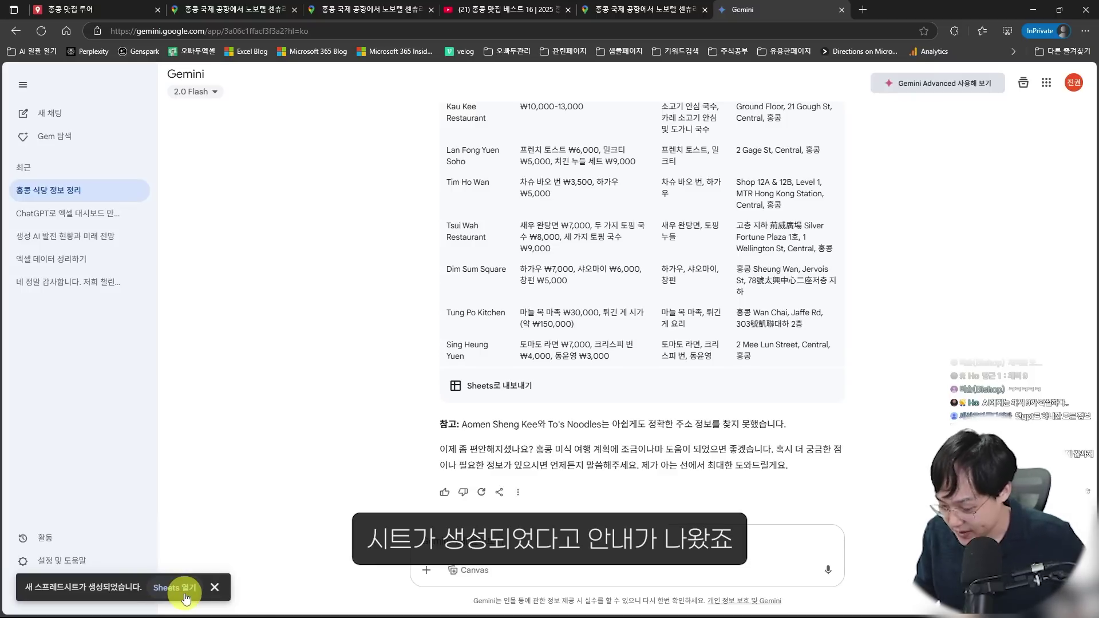
click(167, 594)
drag(900, 7, 523, 7)
click(215, 252)
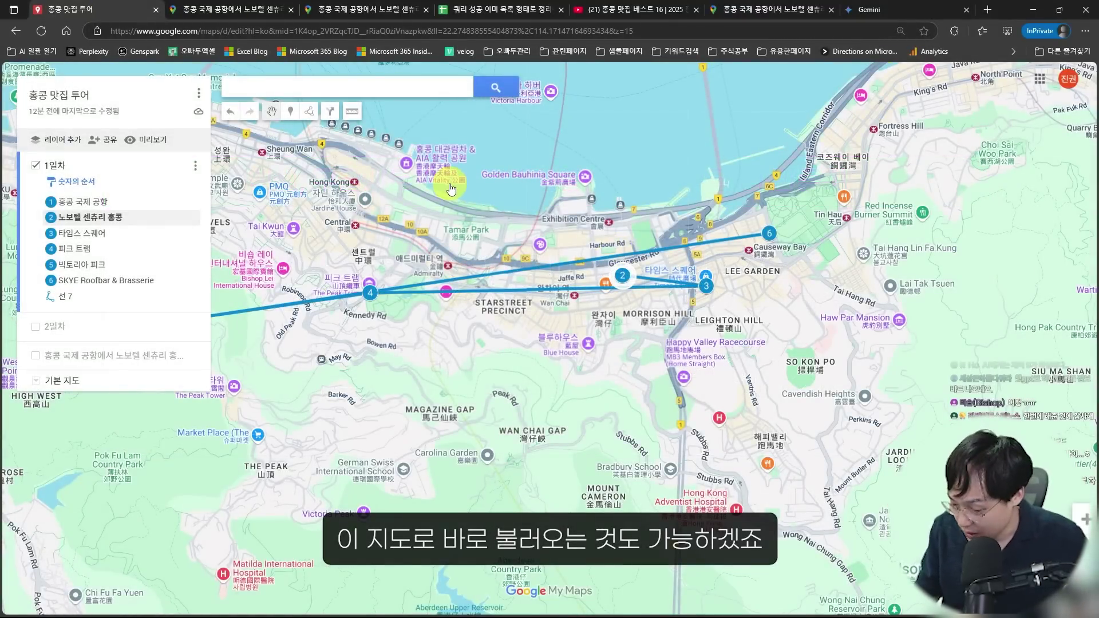
Switch to the 홍콩 맛집 투어 map, add a new layer and name it "2025 홍콩 맛집".
click(68, 143)
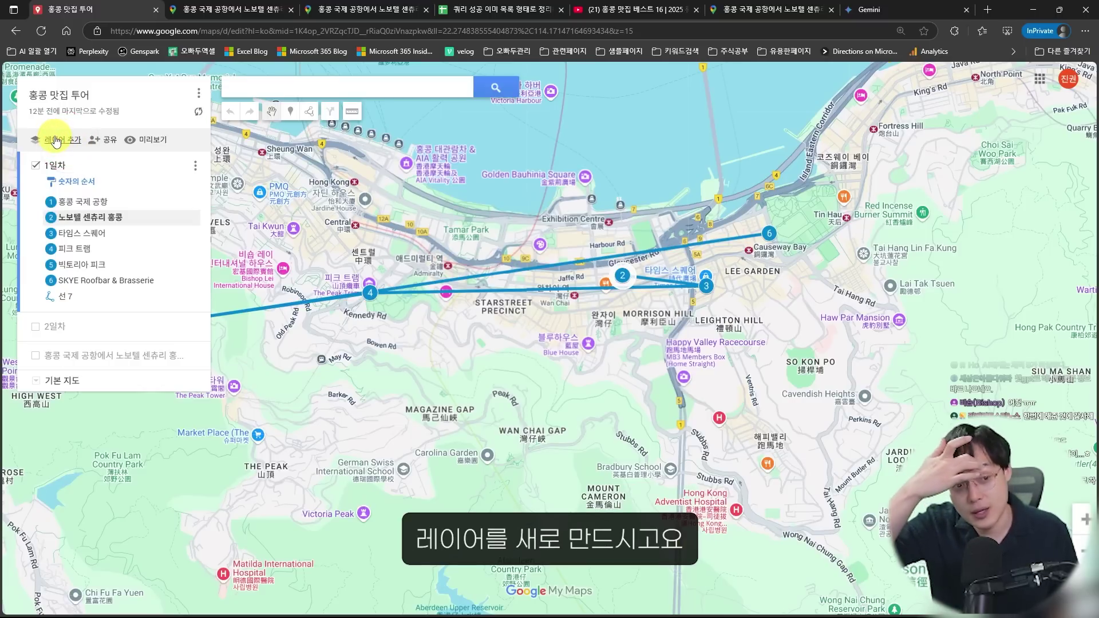
click(72, 383)
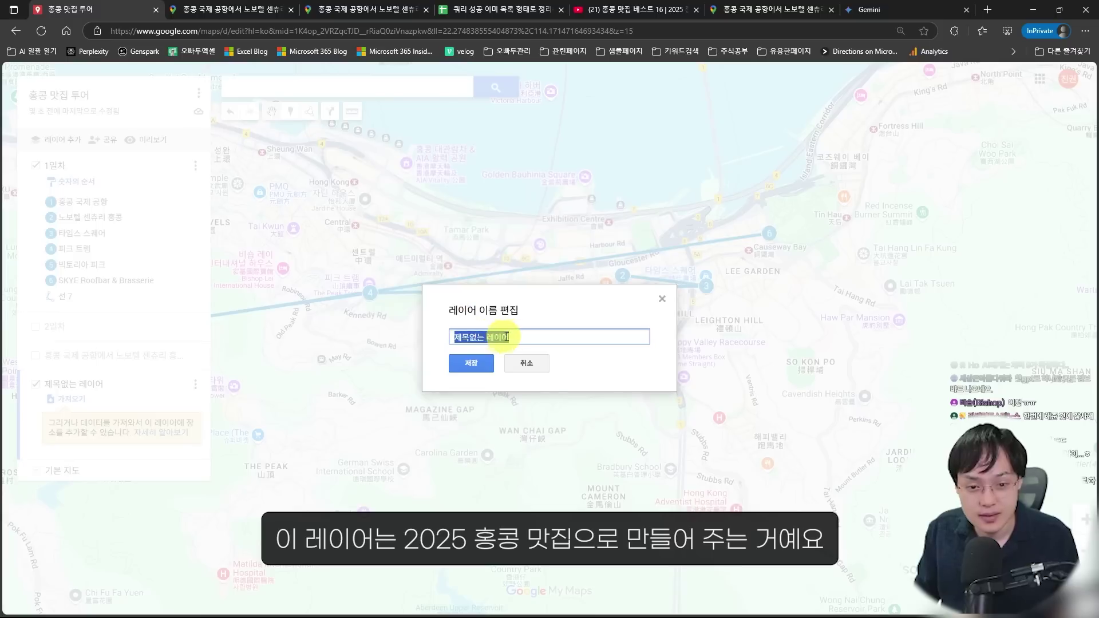
text(2025 홍)
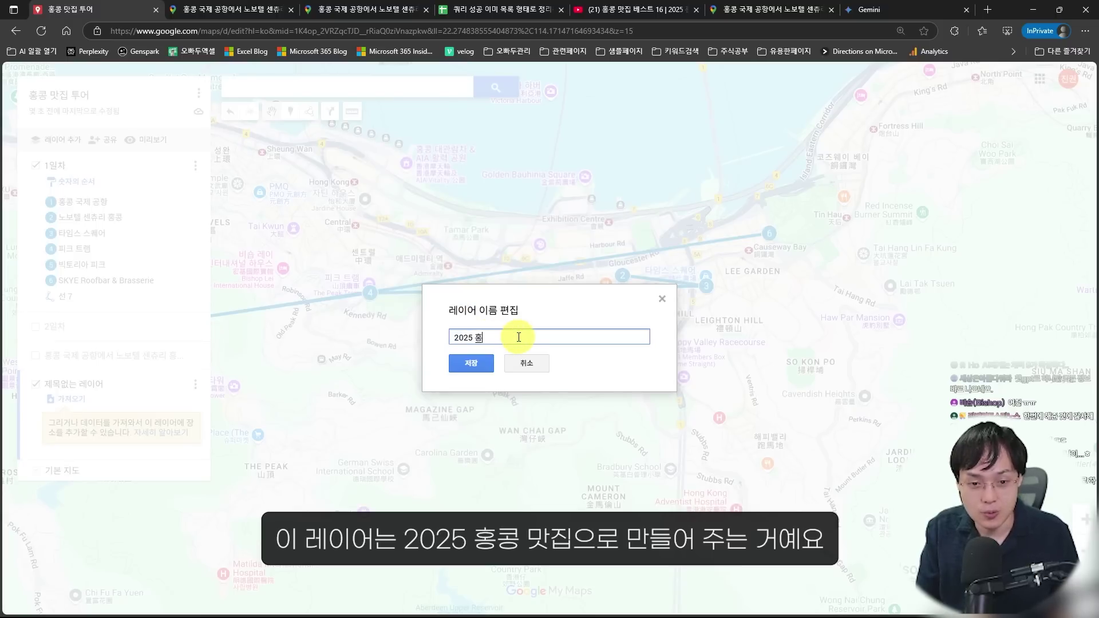
text(콩 맛집)
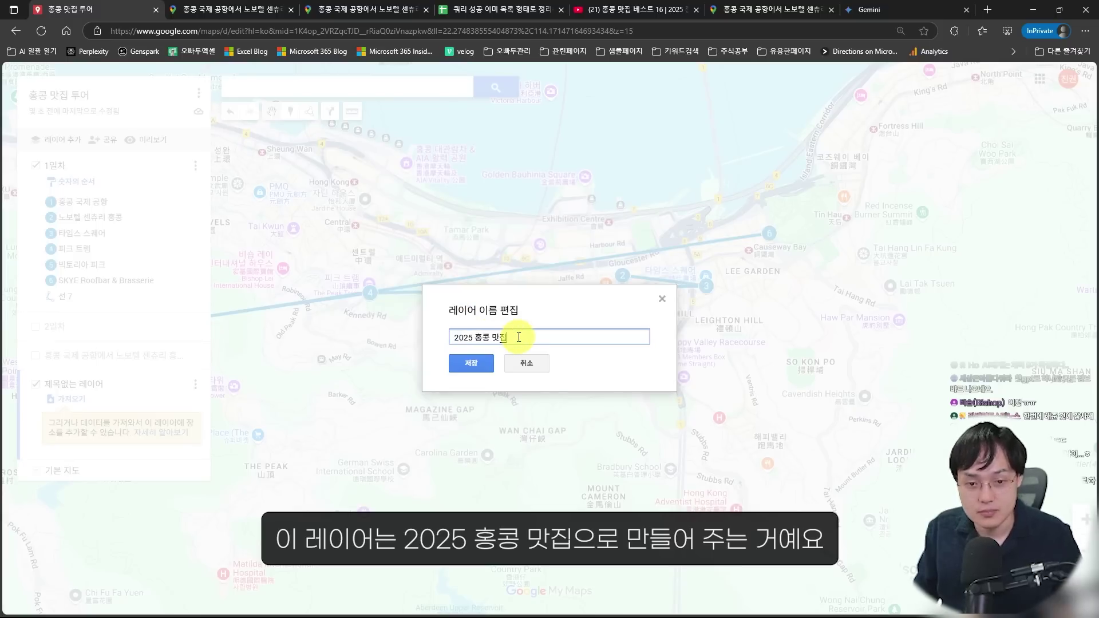
click(463, 370)
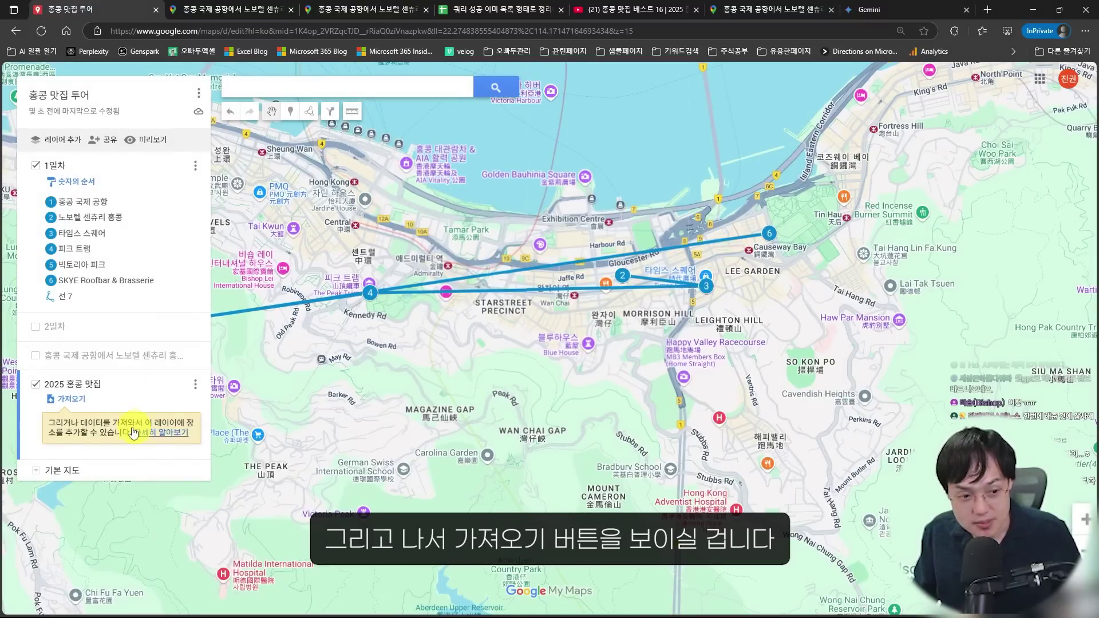
Start a data import into the 2025 홍콩 맛집 layer and browse the recent files in Google Drive.
click(79, 405)
click(277, 186)
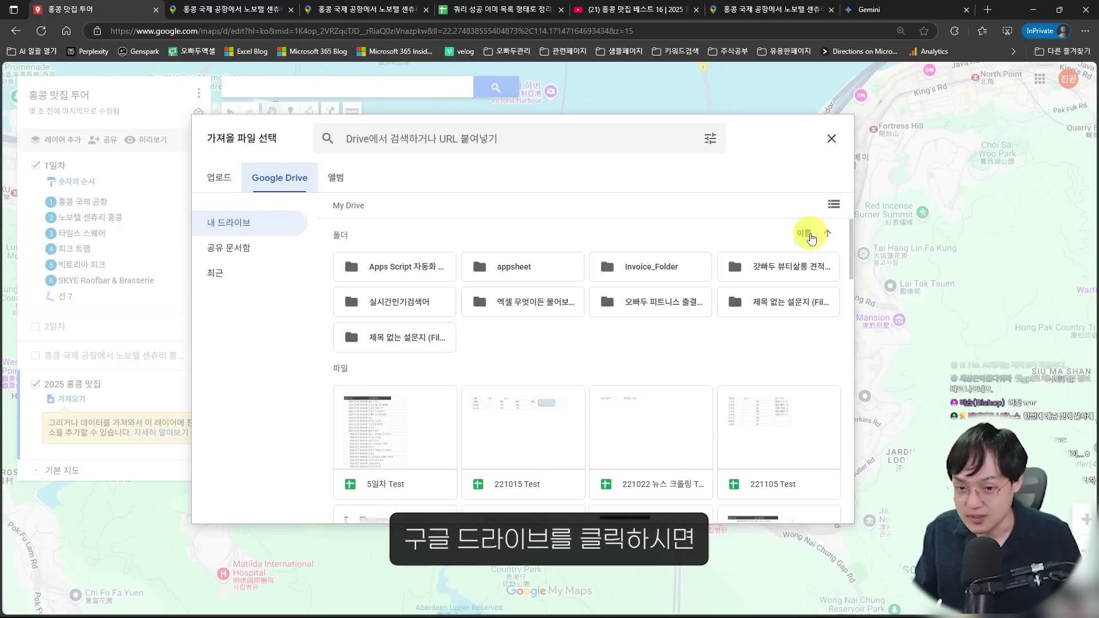
click(250, 278)
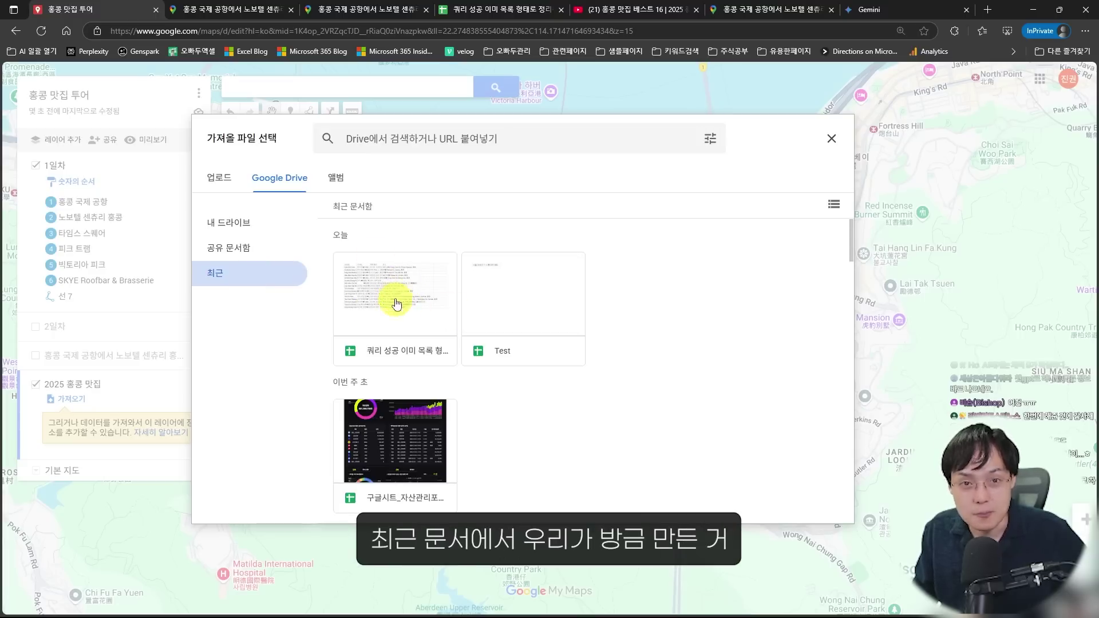
Switch to the exported restaurant spreadsheet and rename it "2025 홍콩 맛집".
click(480, 6)
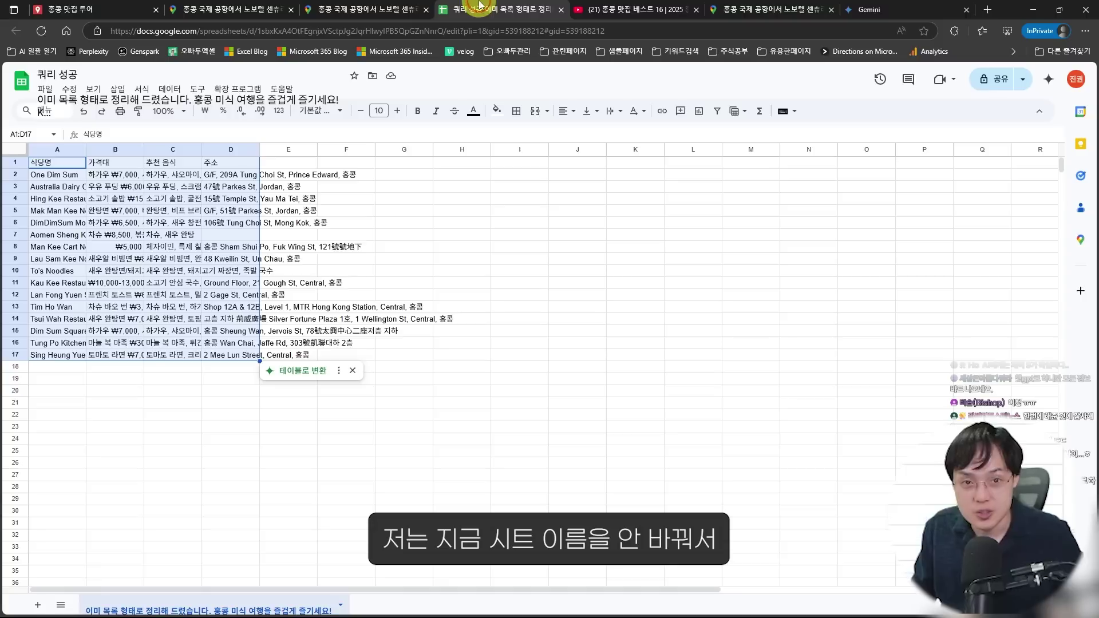
click(73, 75)
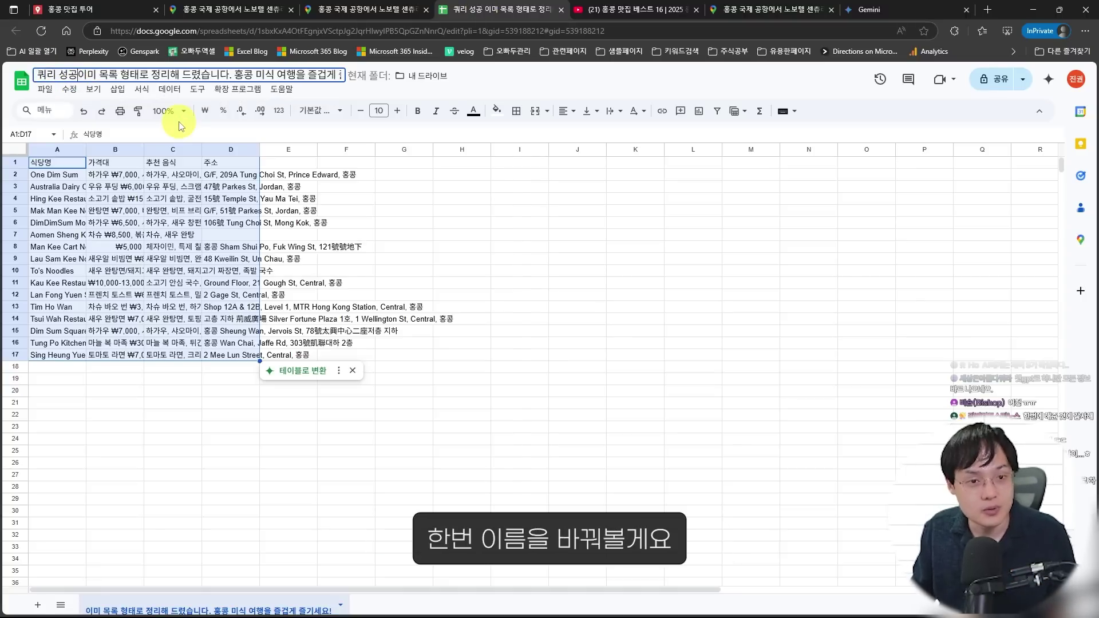
key(ctrl+a)
key(BackSpace)
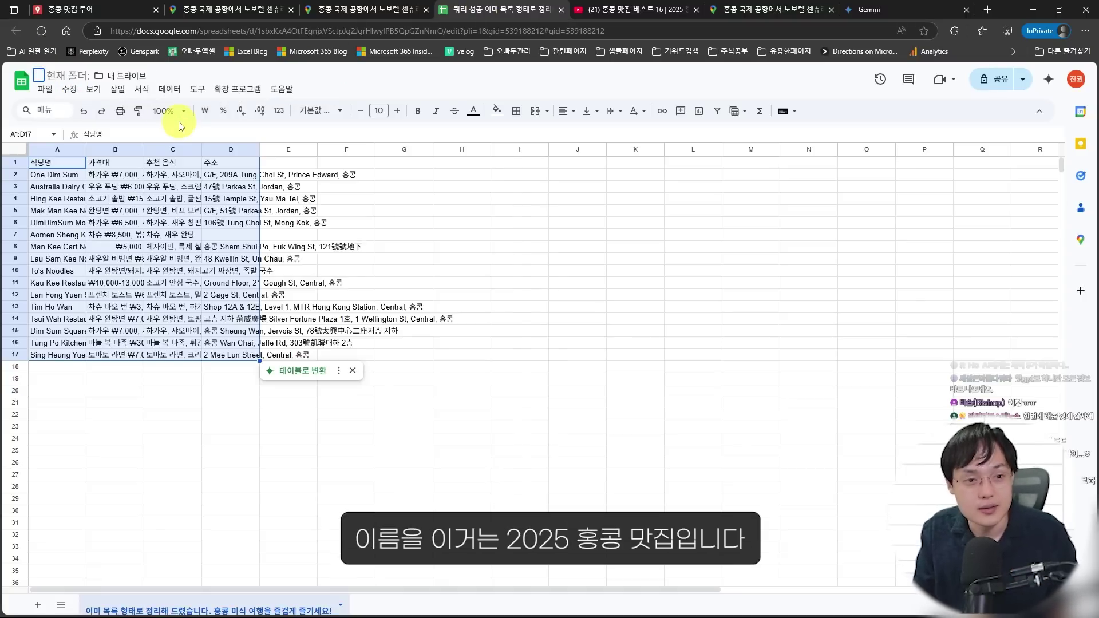
text(2025 홍콩 마)
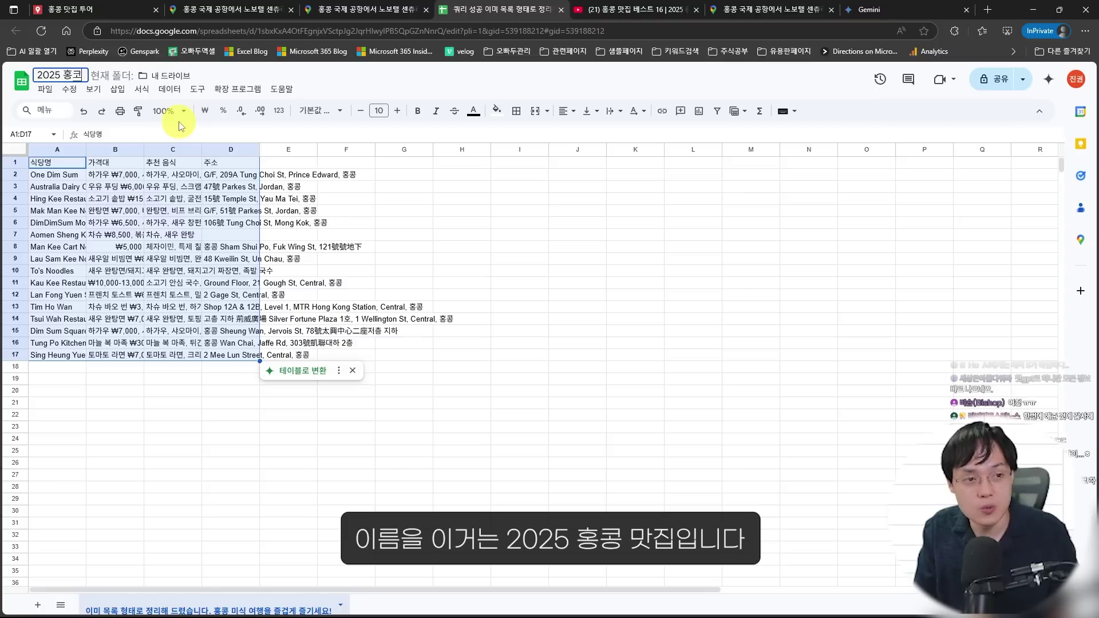
text(ㅅ집)
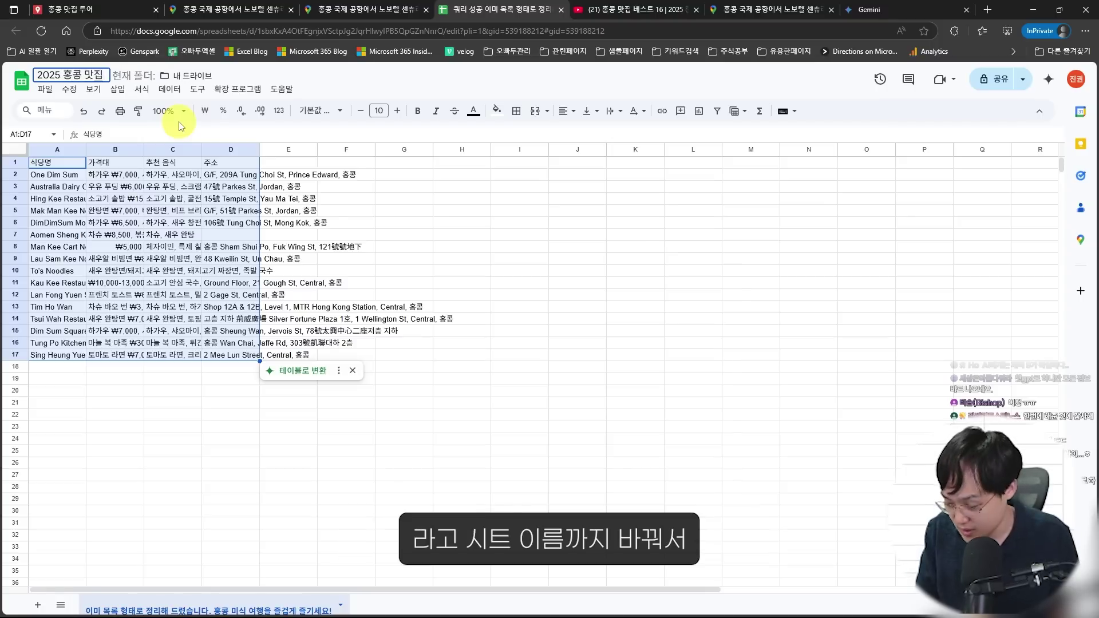
key(Return)
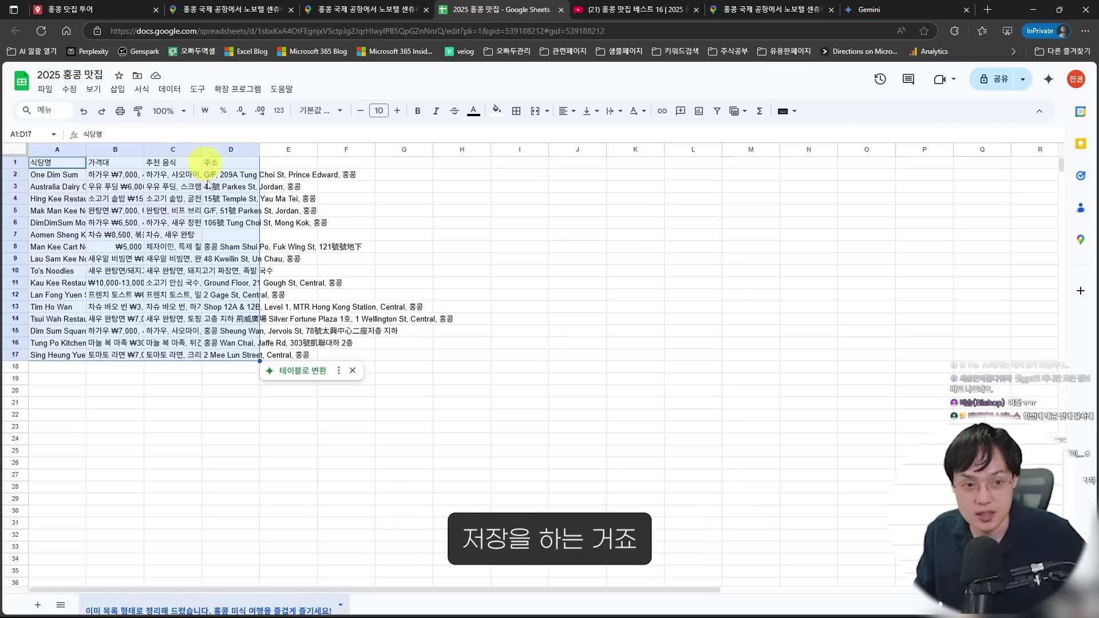
Return to the map's import dialog and insert the 2025 홍콩 맛집 spreadsheet from the recent Google Drive files.
click(122, 9)
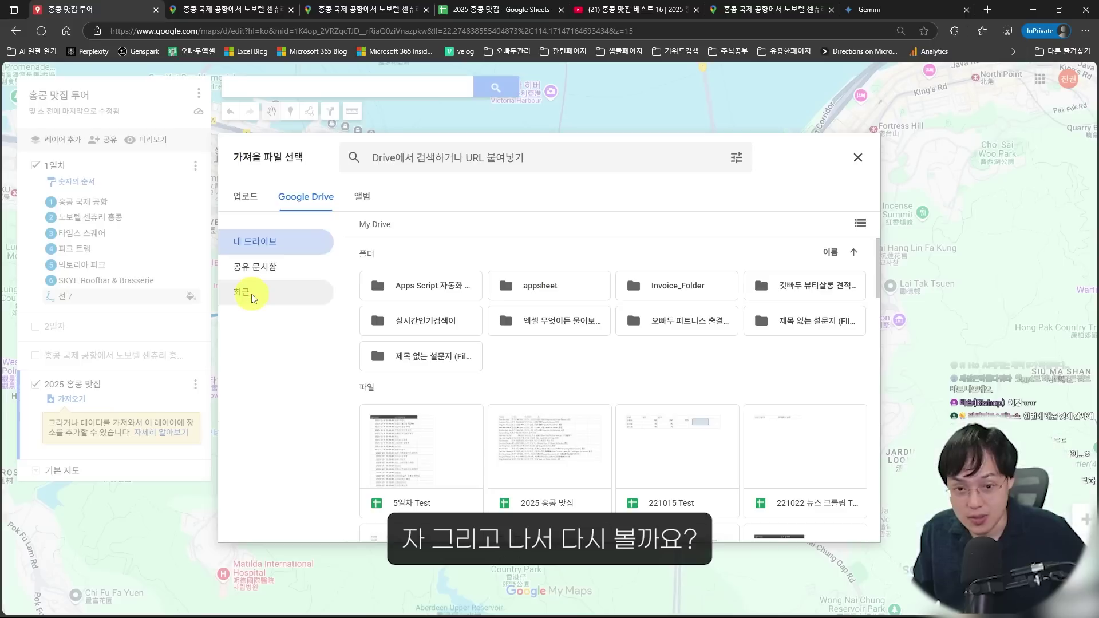
click(252, 294)
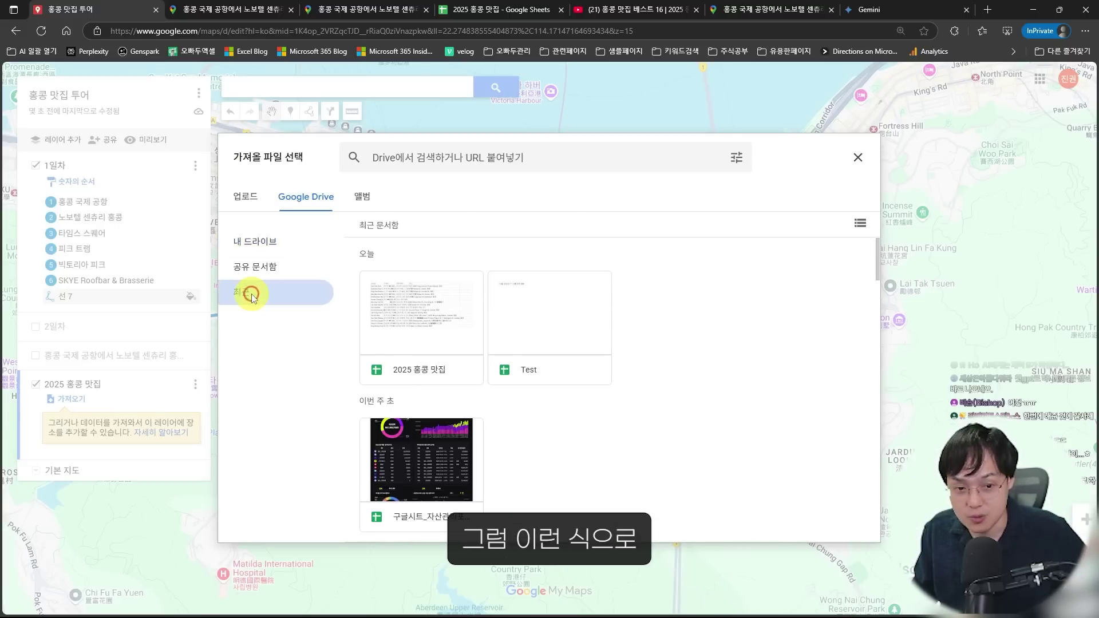
click(426, 327)
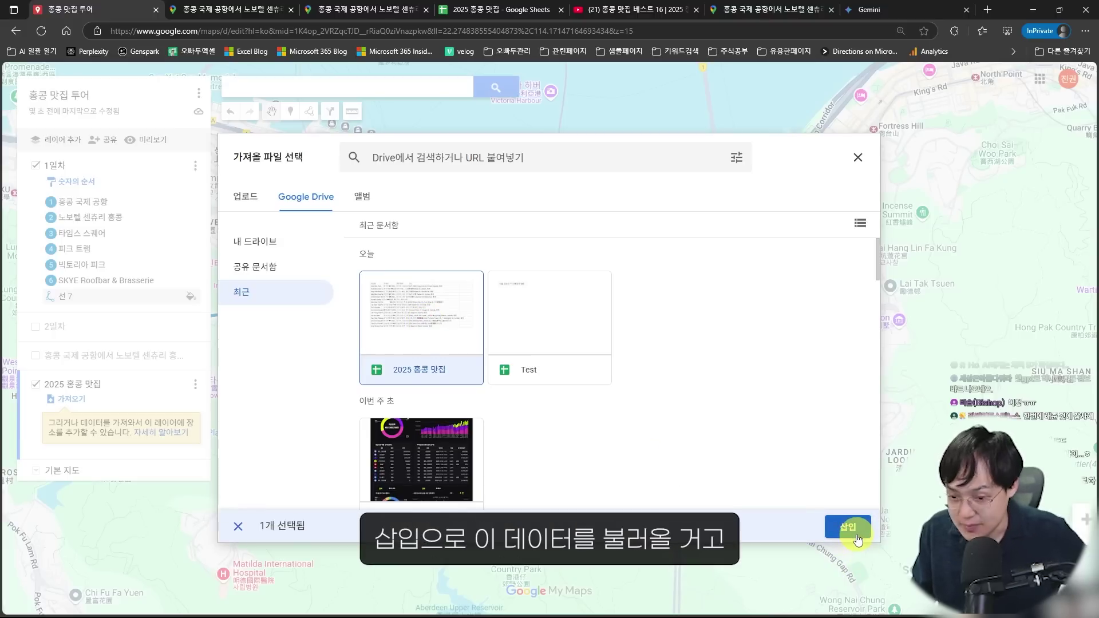
click(854, 530)
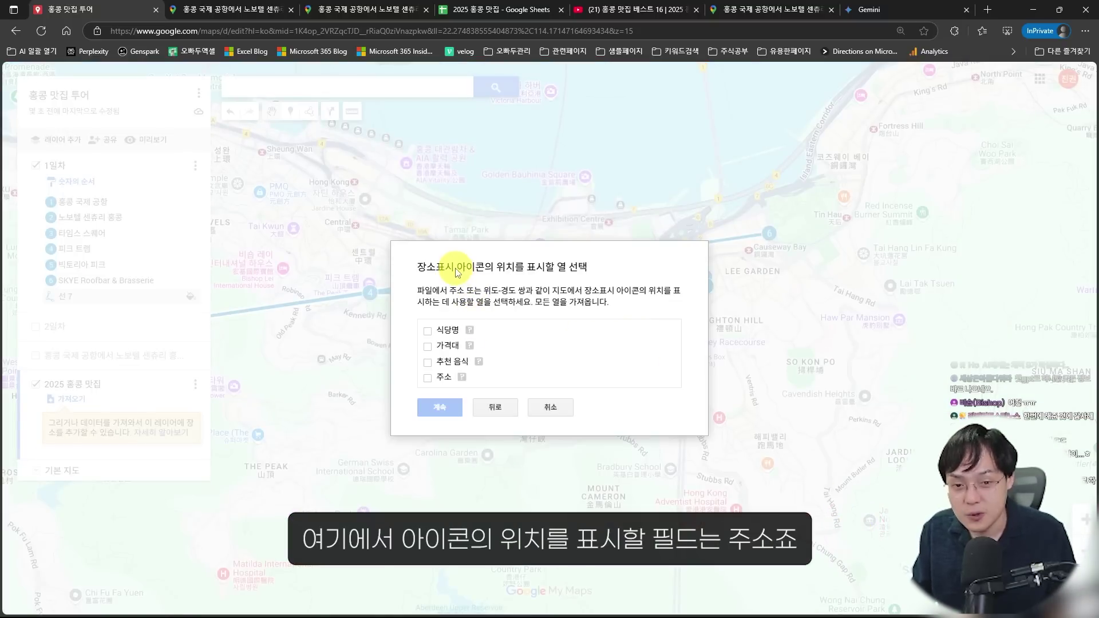
Position the imported placemarks by the 주소 column, title the markers with 식당명, and complete the import.
drag(454, 257, 603, 283)
mouse_move(590, 240)
mouse_down()
mouse_move(554, 263)
mouse_move(583, 250)
mouse_up()
drag(470, 378, 467, 377)
key(Escape)
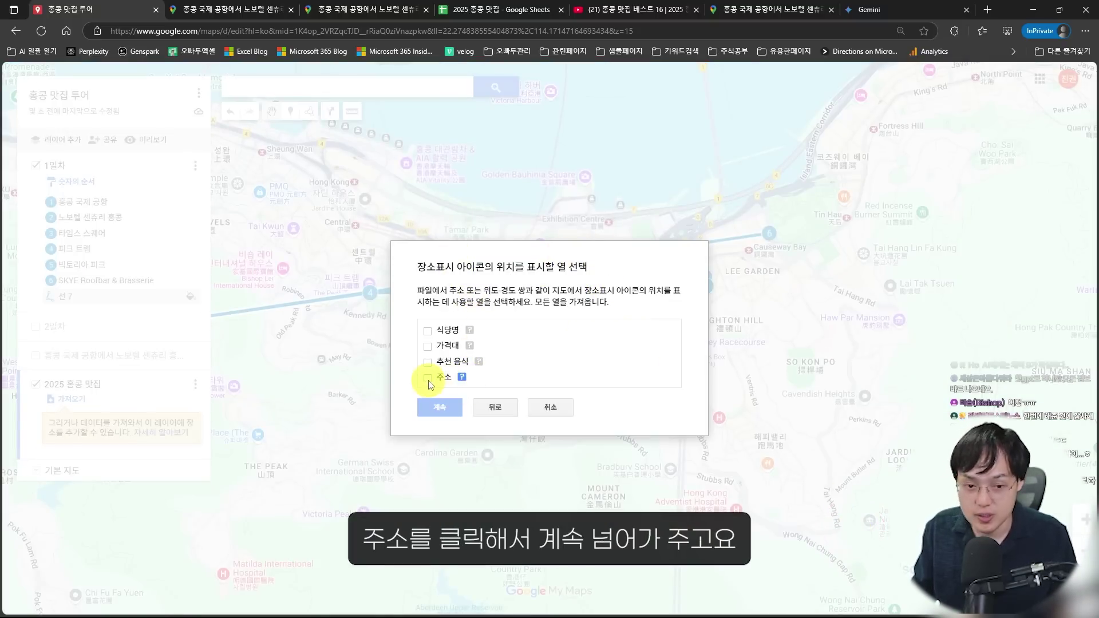
click(438, 408)
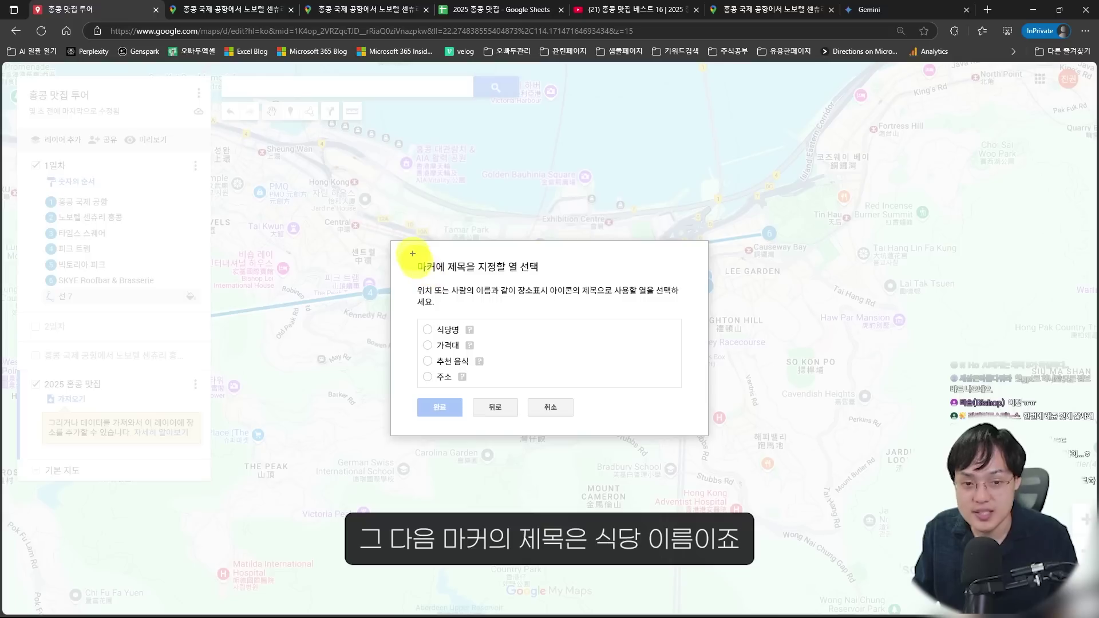
click(427, 330)
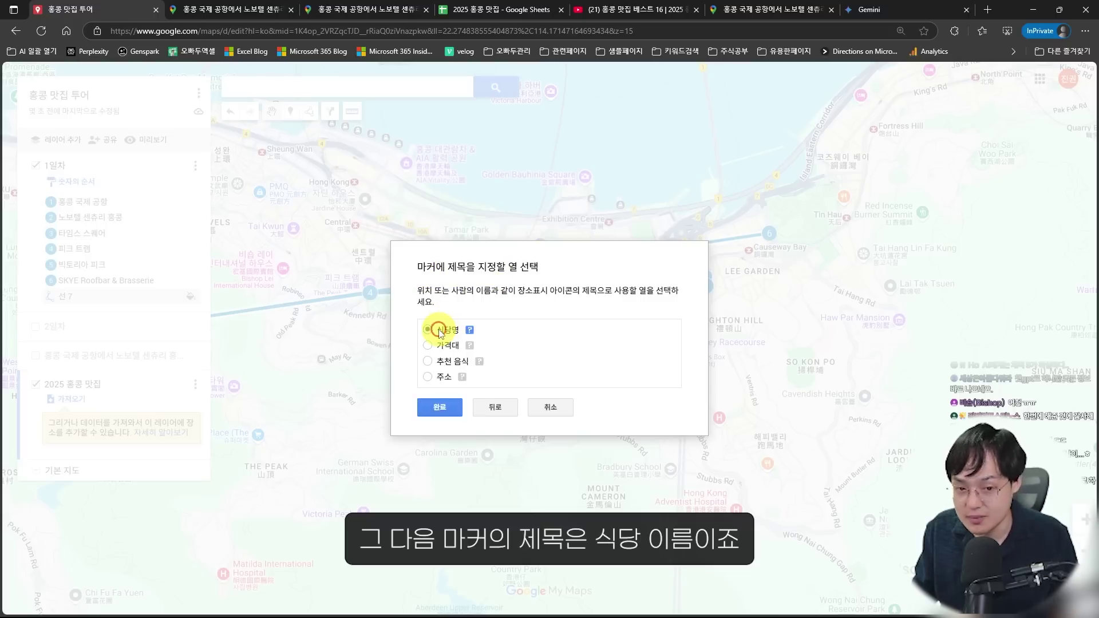
click(432, 406)
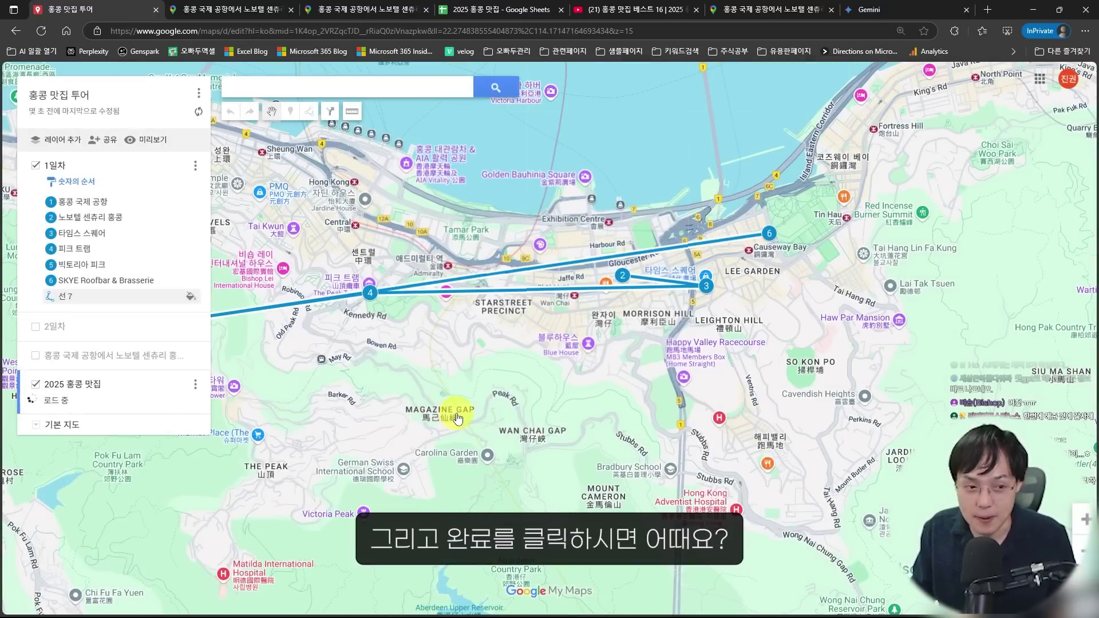
Change the colour of all items in the 2025 홍콩 맛집 layer to red.
key(ctrl+minus)
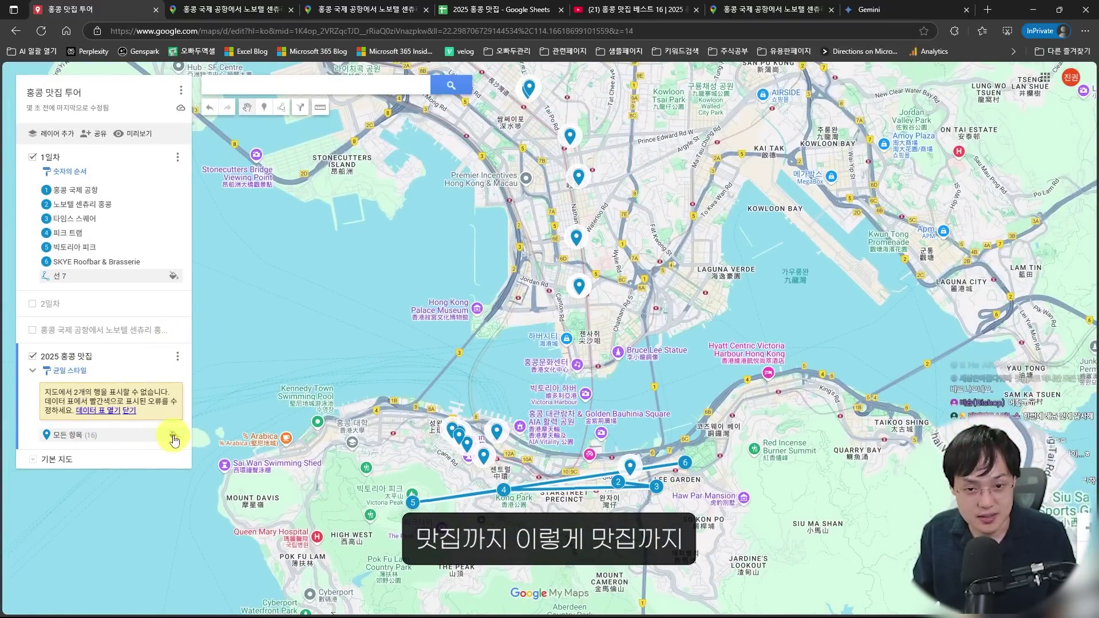
click(174, 435)
click(79, 477)
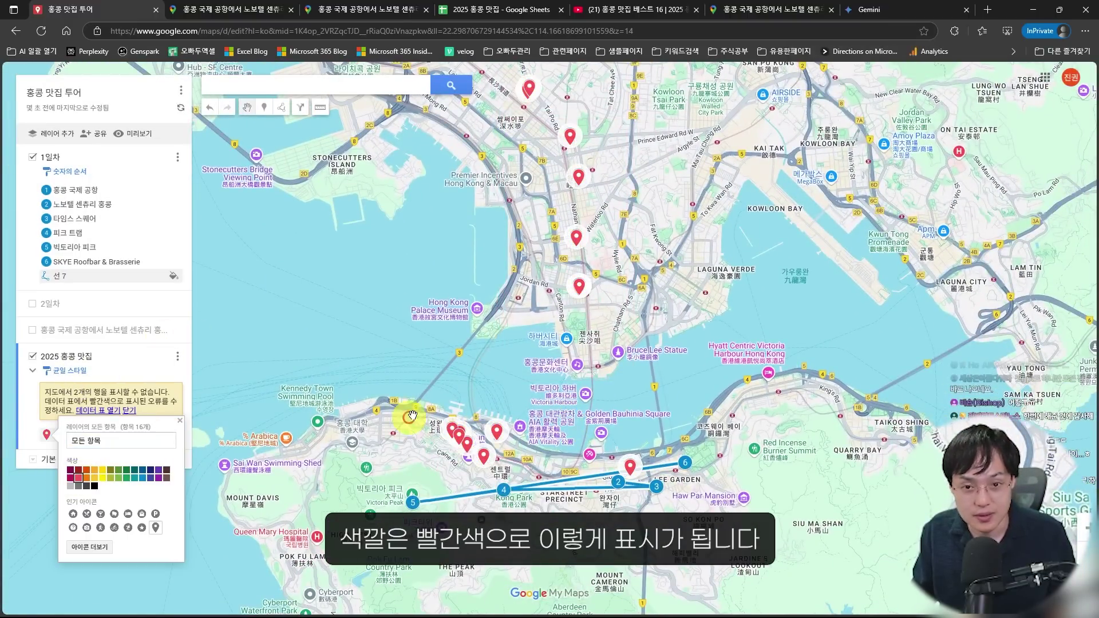
Check the price, recommended food and address details of the restaurant marker in Wan Chai near stop 2.
scroll(499, 407, down, 2)
scroll(499, 407, up, 2)
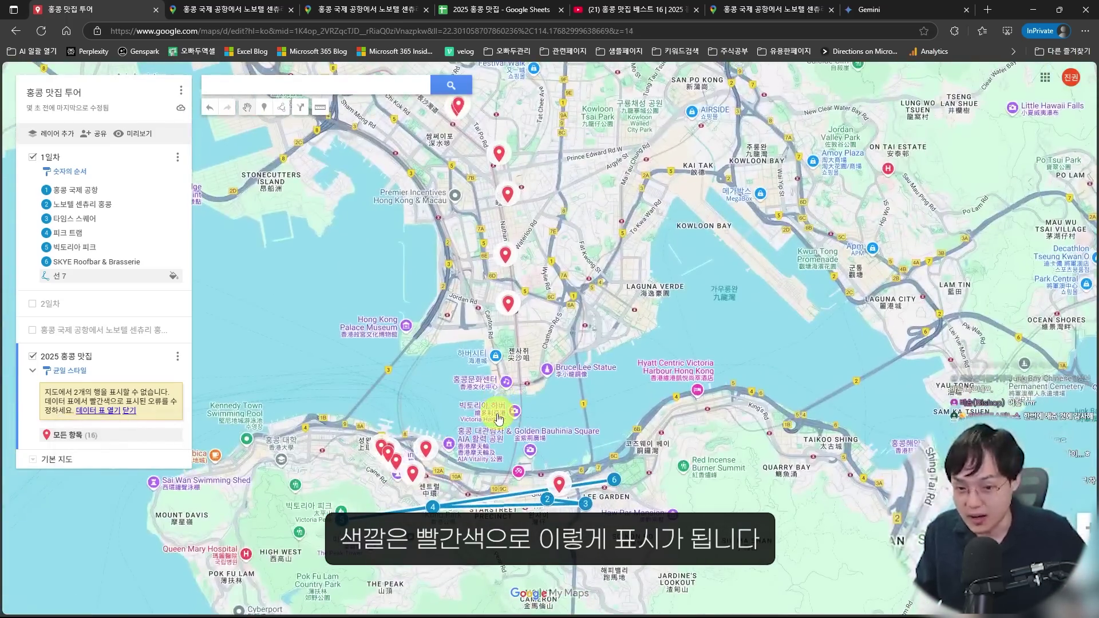
scroll(449, 428, up, 1)
scroll(449, 428, up, 2)
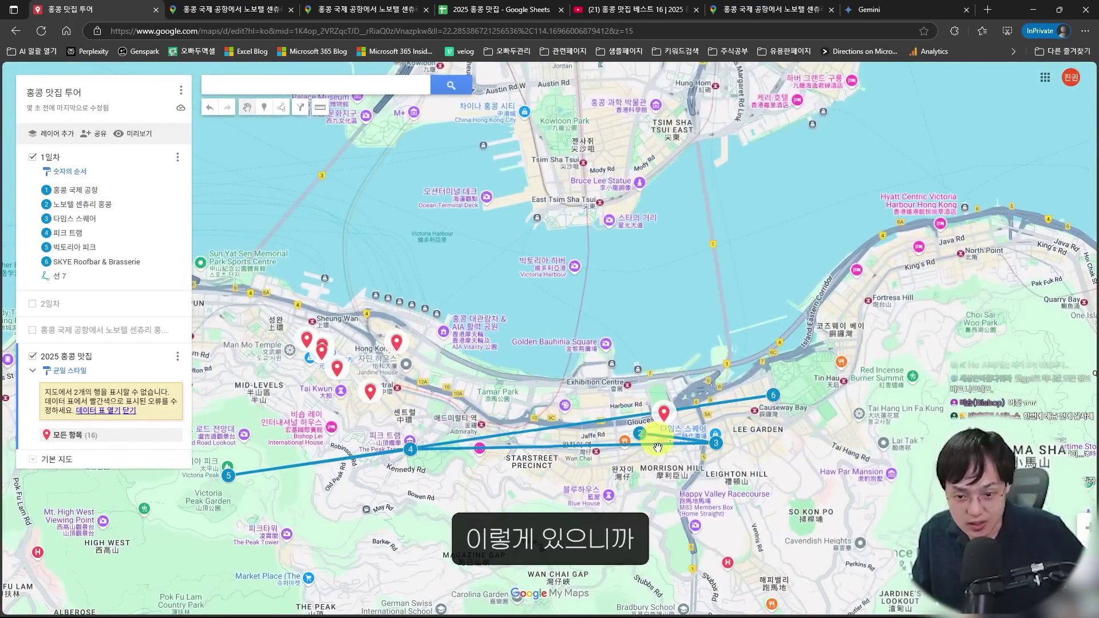
click(662, 419)
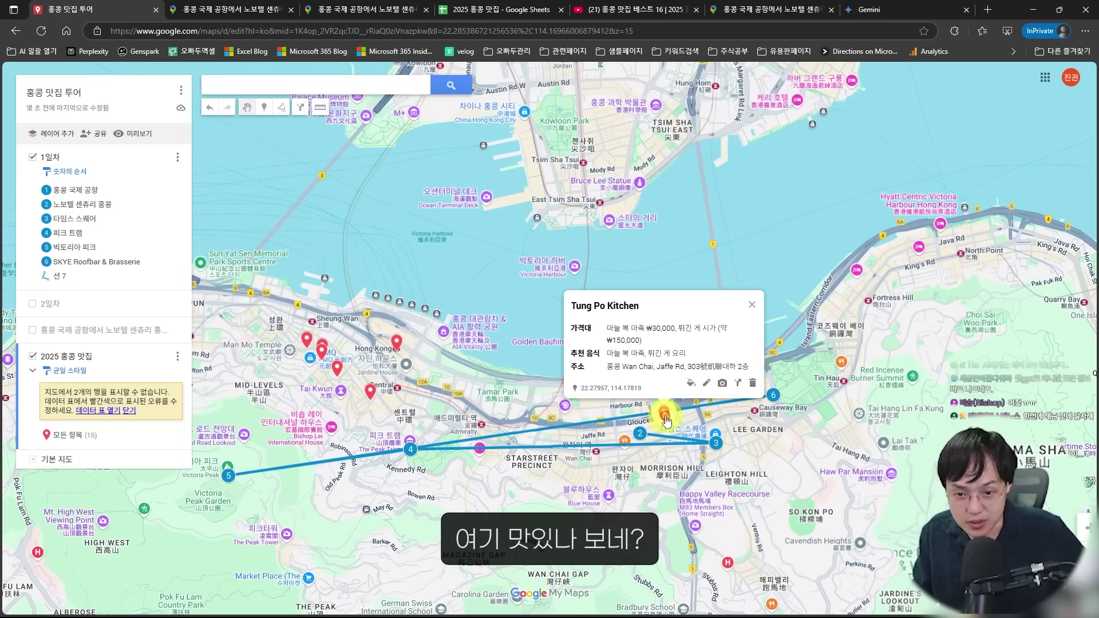
scroll(662, 421, up, 4)
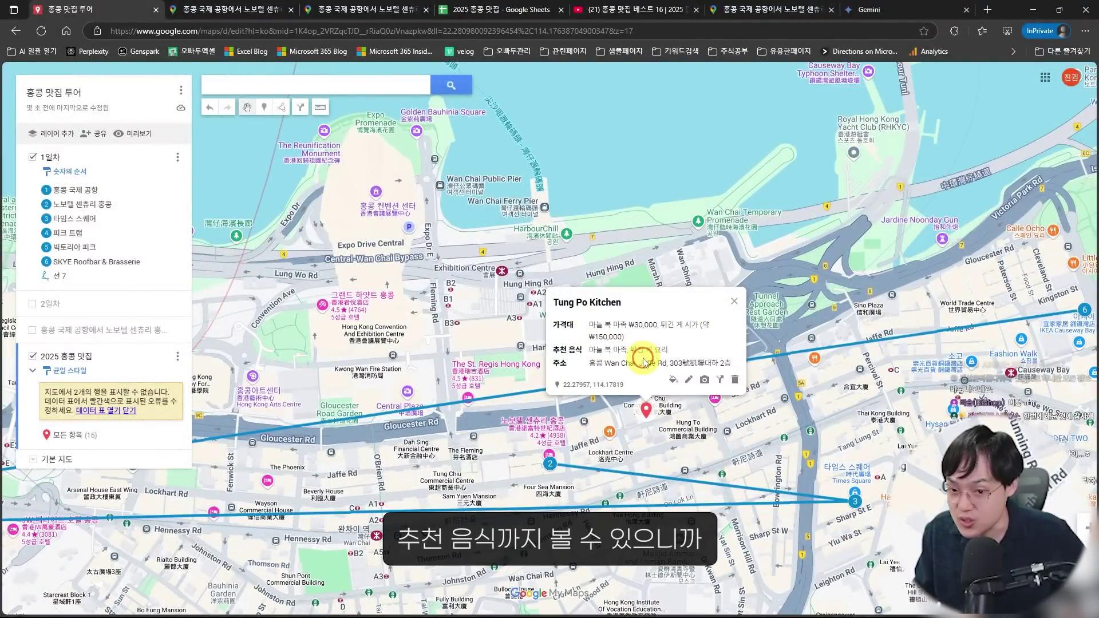
Check the Tsui Wah Restaurant marker's details in Central and its location relative to the 1일차 route.
scroll(652, 401, down, 2)
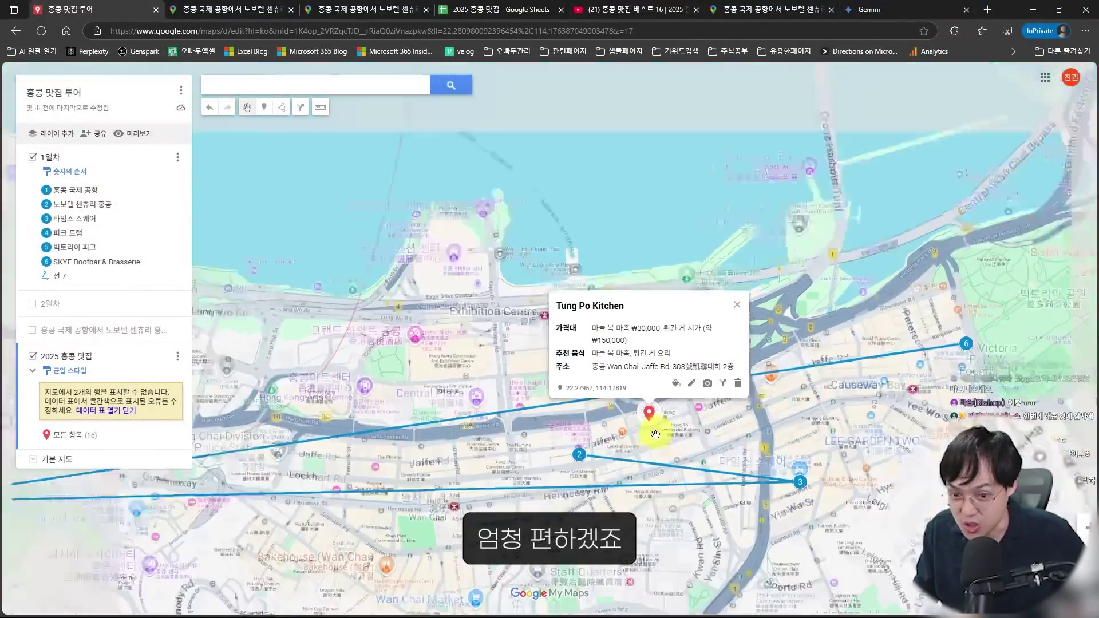
drag(545, 457, 798, 457)
scroll(458, 438, up, 2)
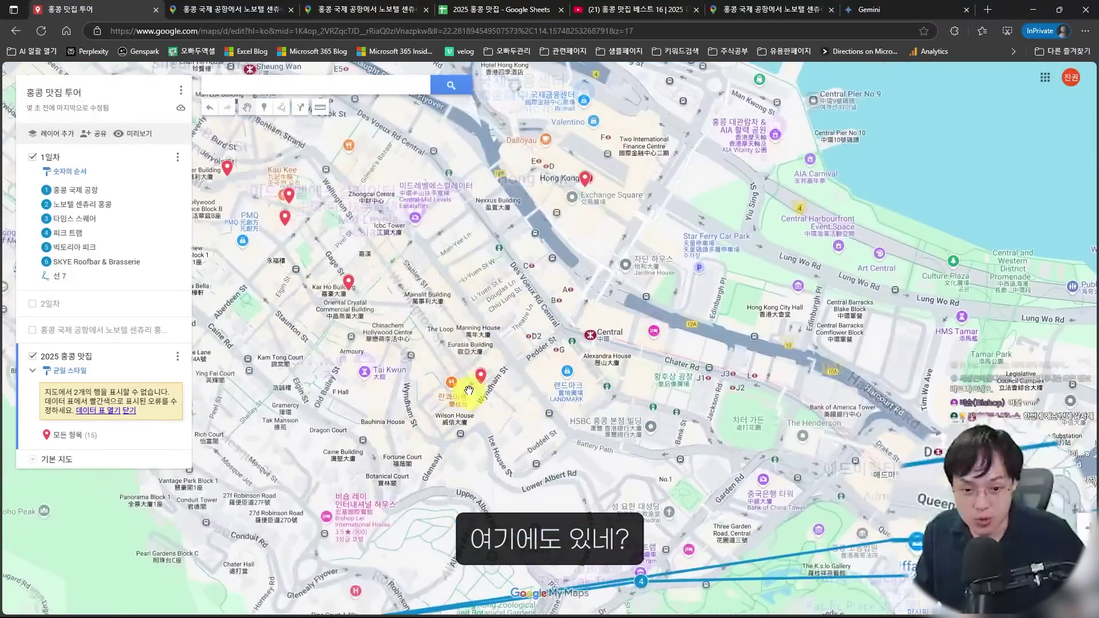
click(481, 378)
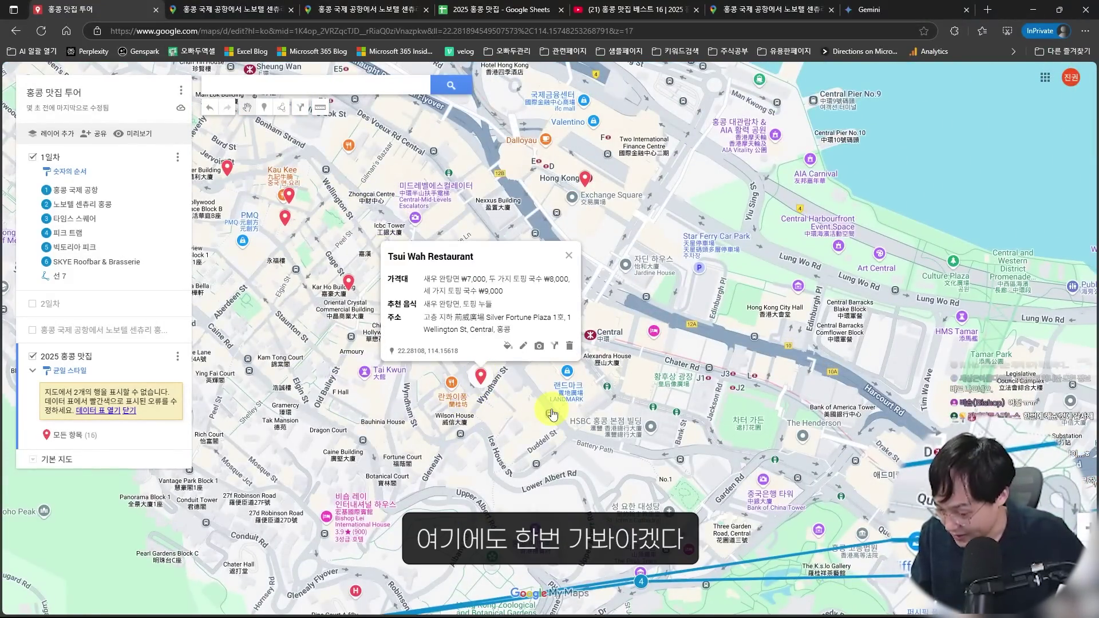
scroll(551, 414, down, 4)
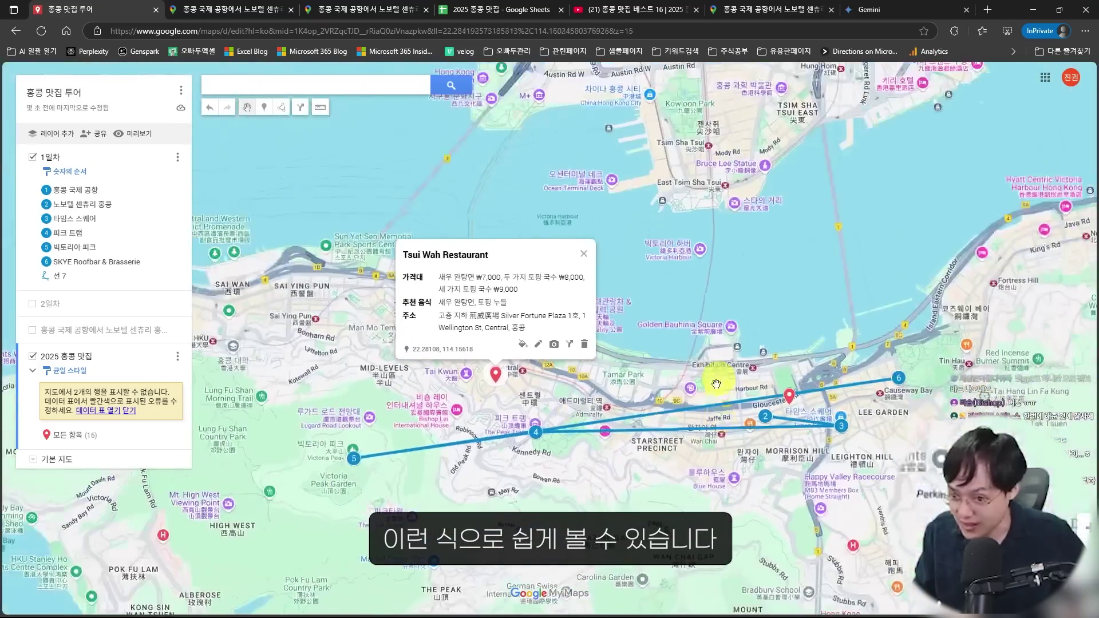
drag(719, 378, 699, 464)
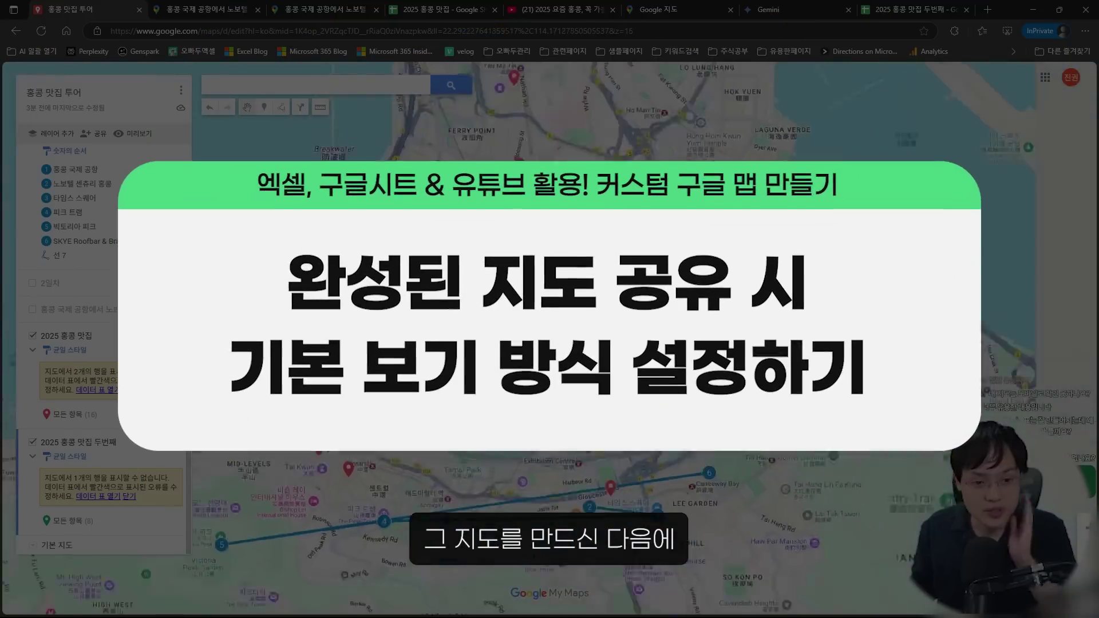
Hide the 2025 홍콩 맛집 and 2025 홍콩 맛집 두번째 layers, and turn the 2일차 layer on and back off.
scroll(439, 311, down, 2)
scroll(438, 311, up, 2)
scroll(438, 311, down, 2)
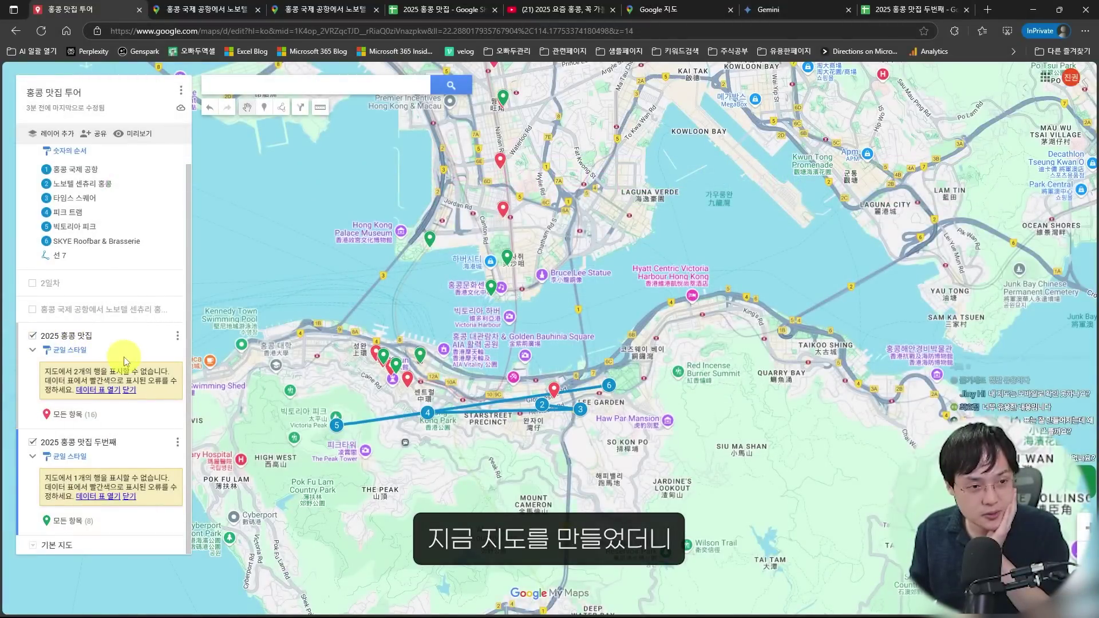
scroll(86, 361, up, 1)
click(34, 358)
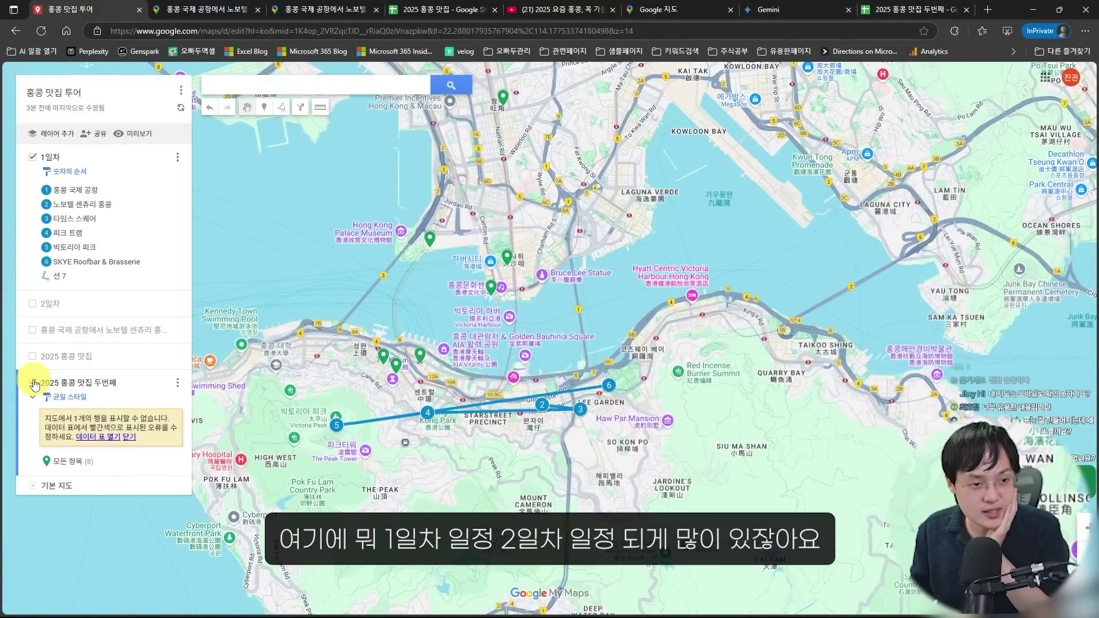
click(34, 384)
click(32, 304)
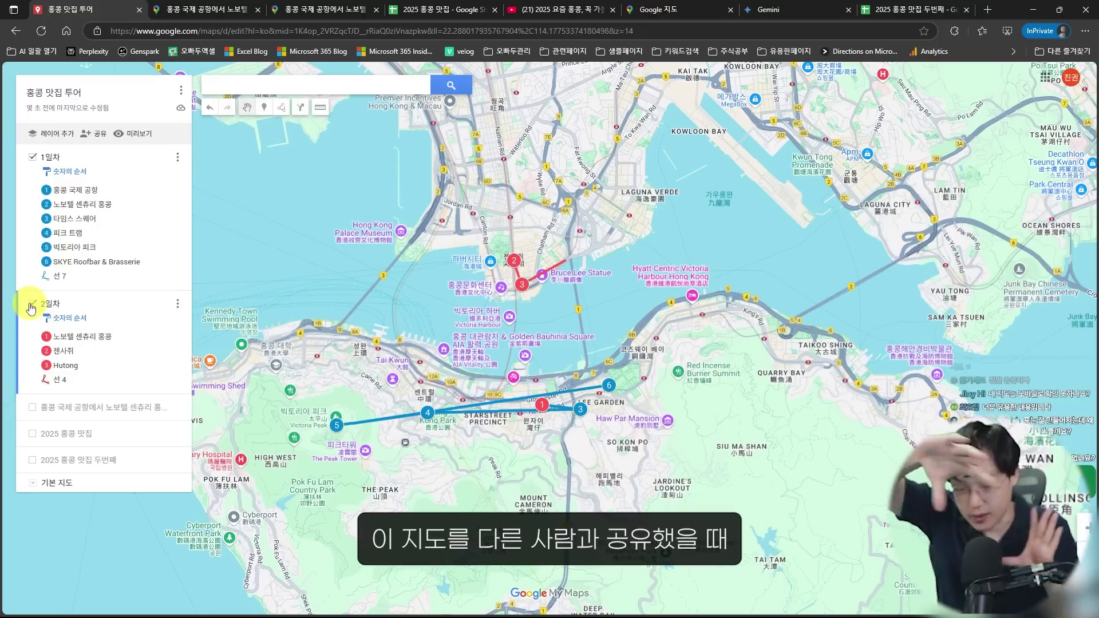
click(32, 304)
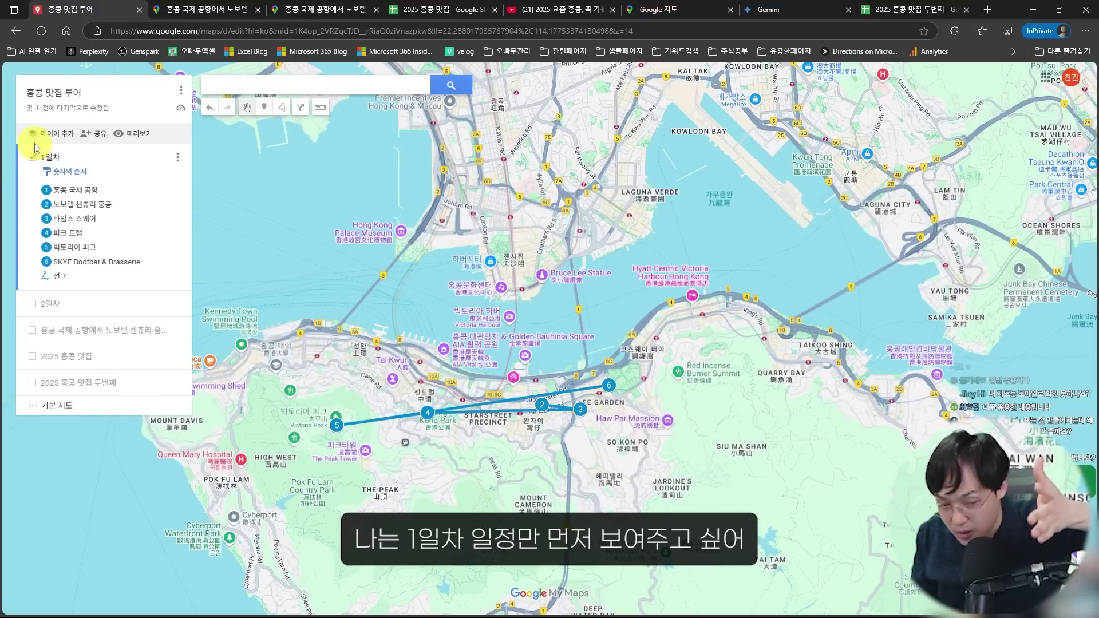
Try displaying only the 2025 홍콩 맛집 and 2025 홍콩 맛집 두번째 layers with 1일차 hidden, and hide both again.
click(32, 158)
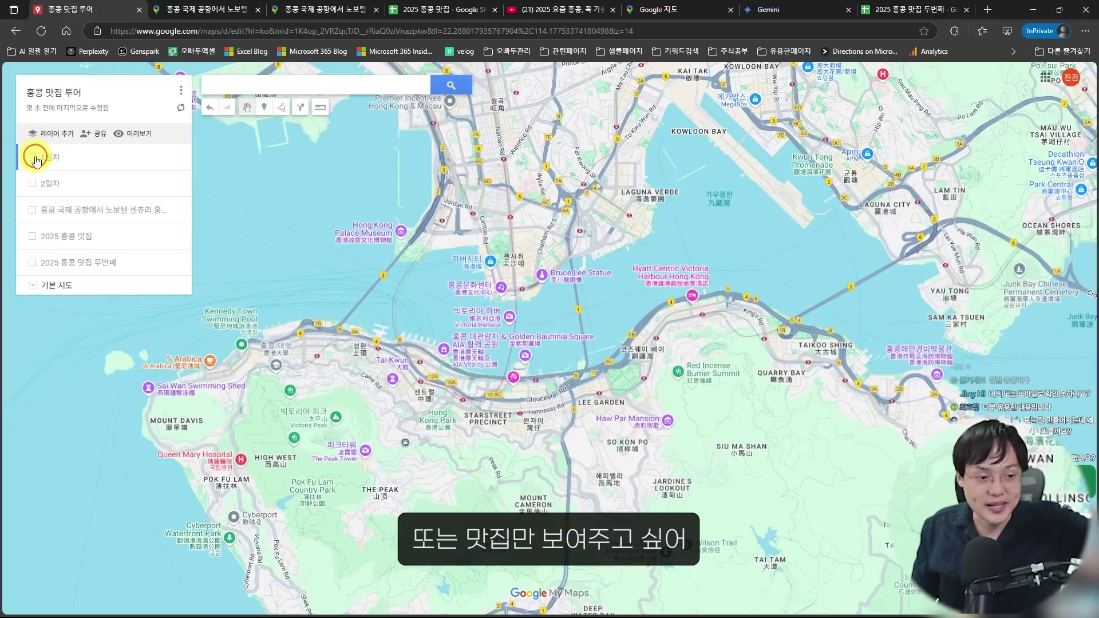
click(32, 237)
click(33, 342)
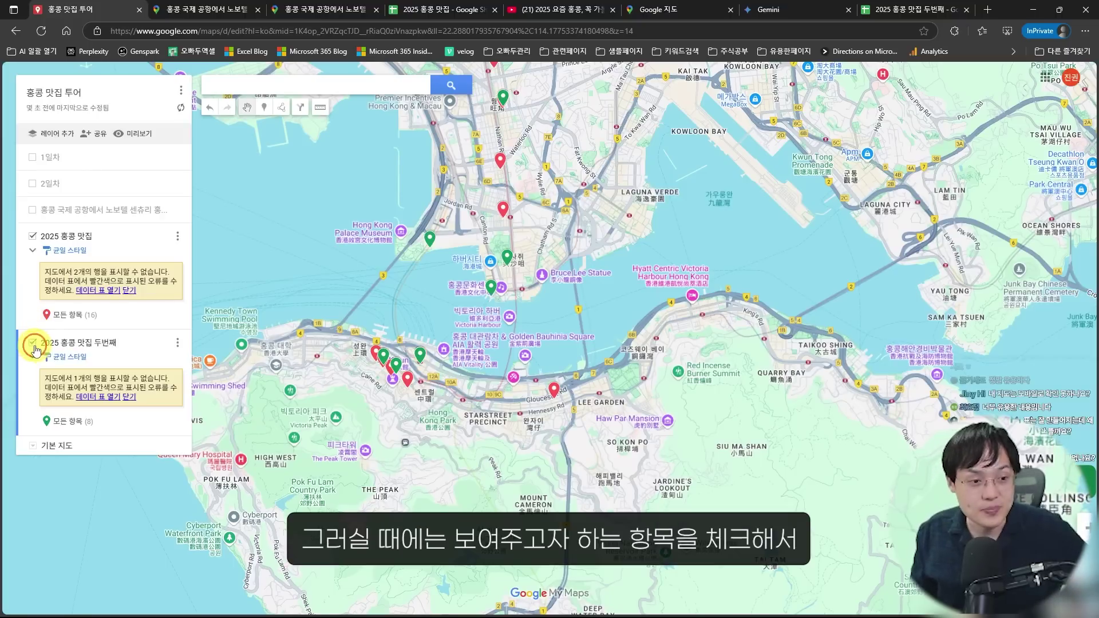
click(33, 236)
click(32, 262)
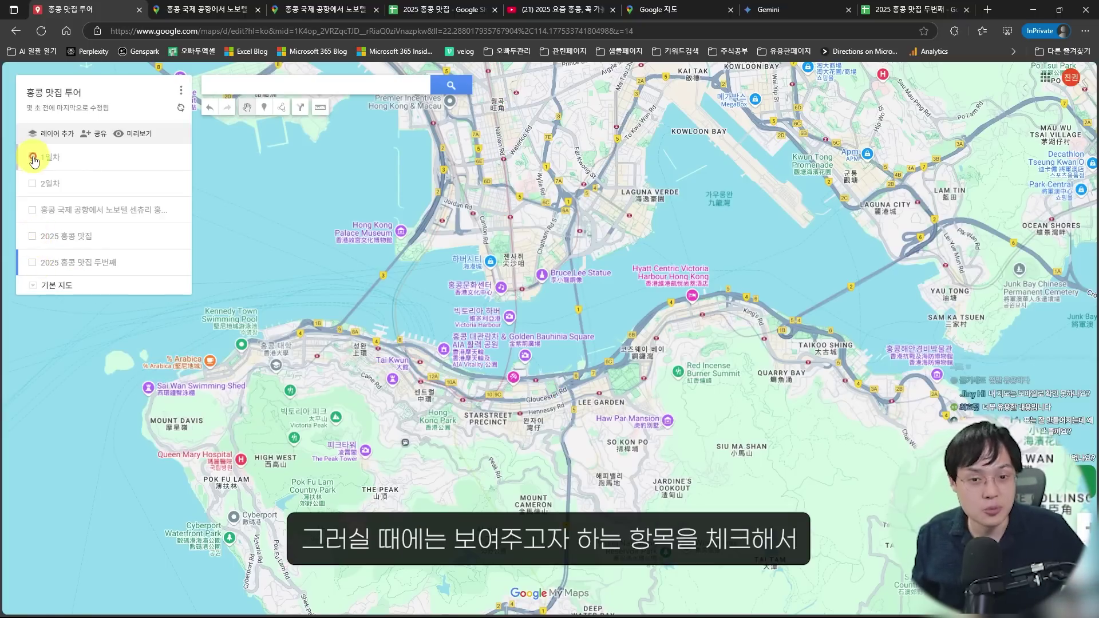
Show the 1일차 and 2일차 layers and save the current view as the map's default view.
click(32, 158)
click(32, 304)
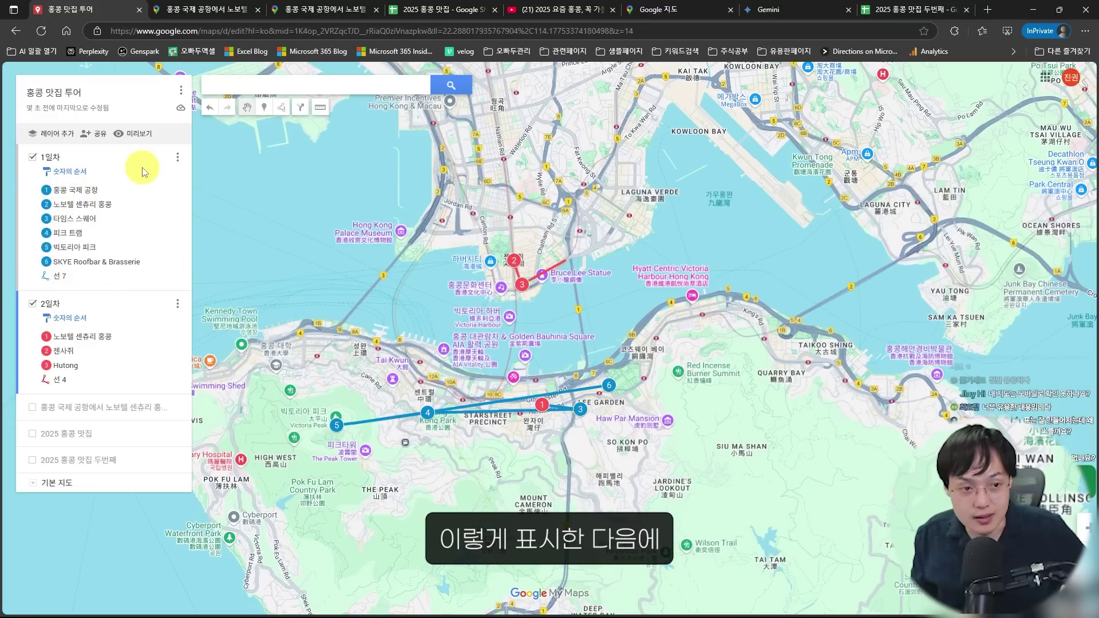
click(181, 93)
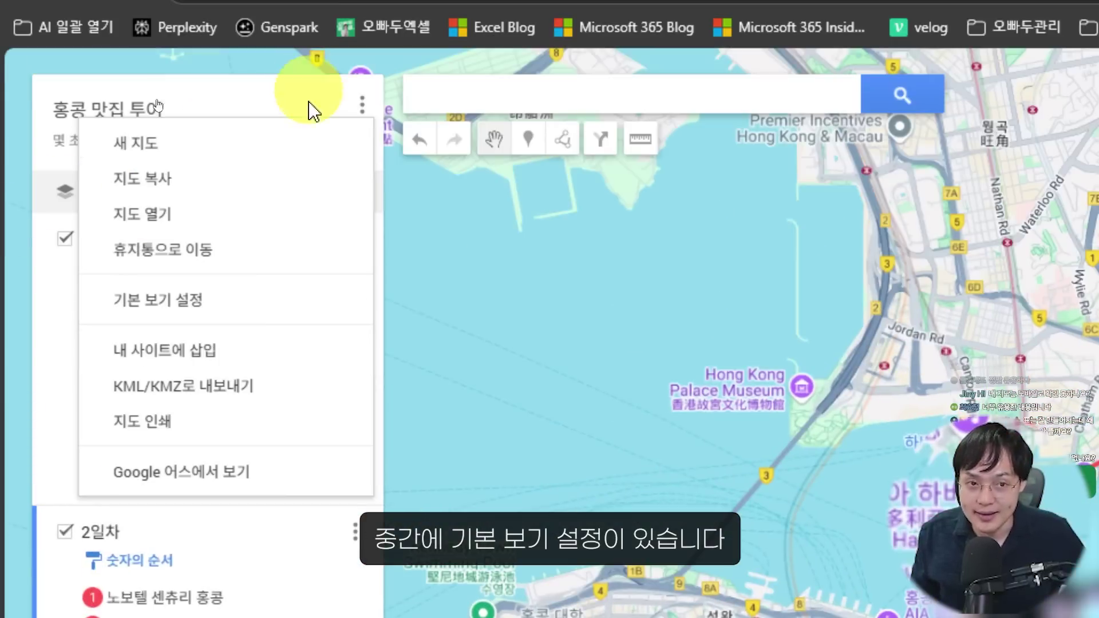
click(240, 310)
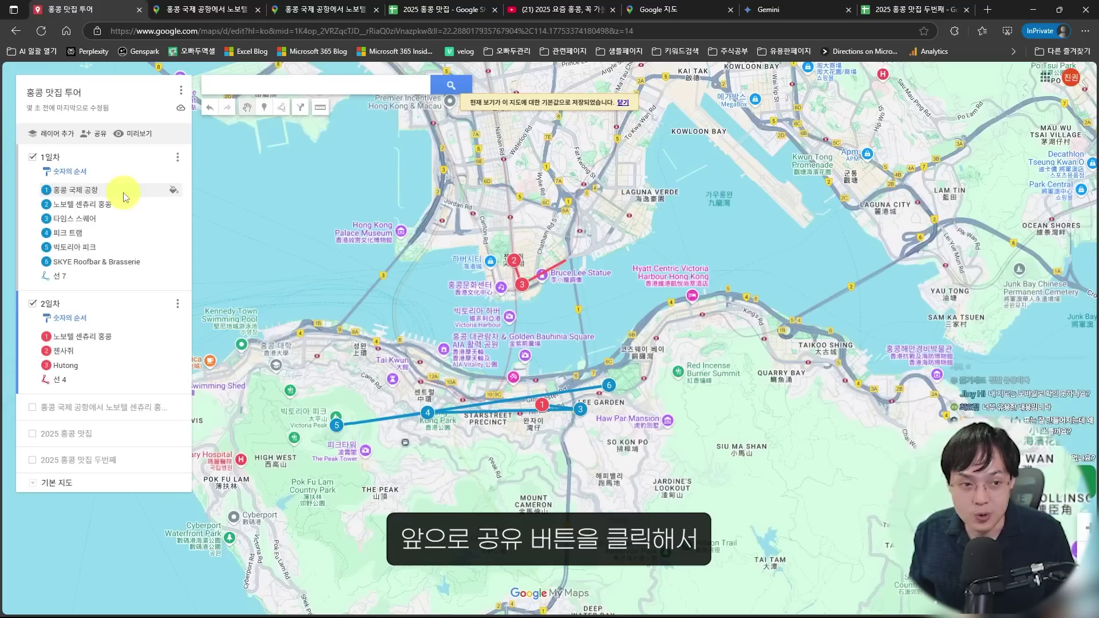
Share the map so anyone with the link can view it, and copy the sharing link.
click(95, 135)
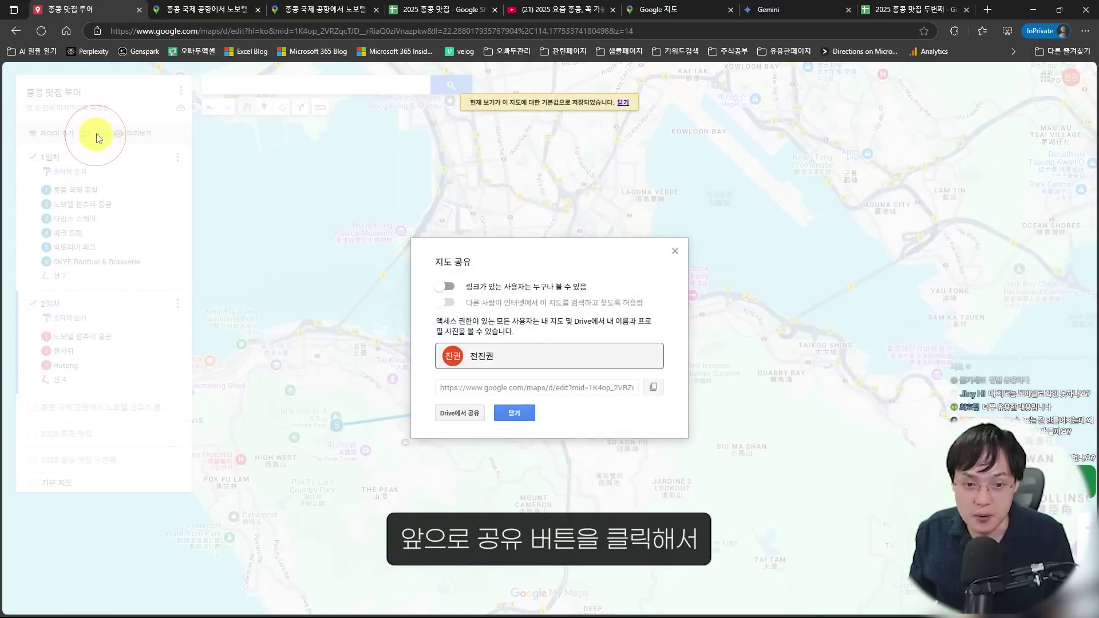
click(446, 287)
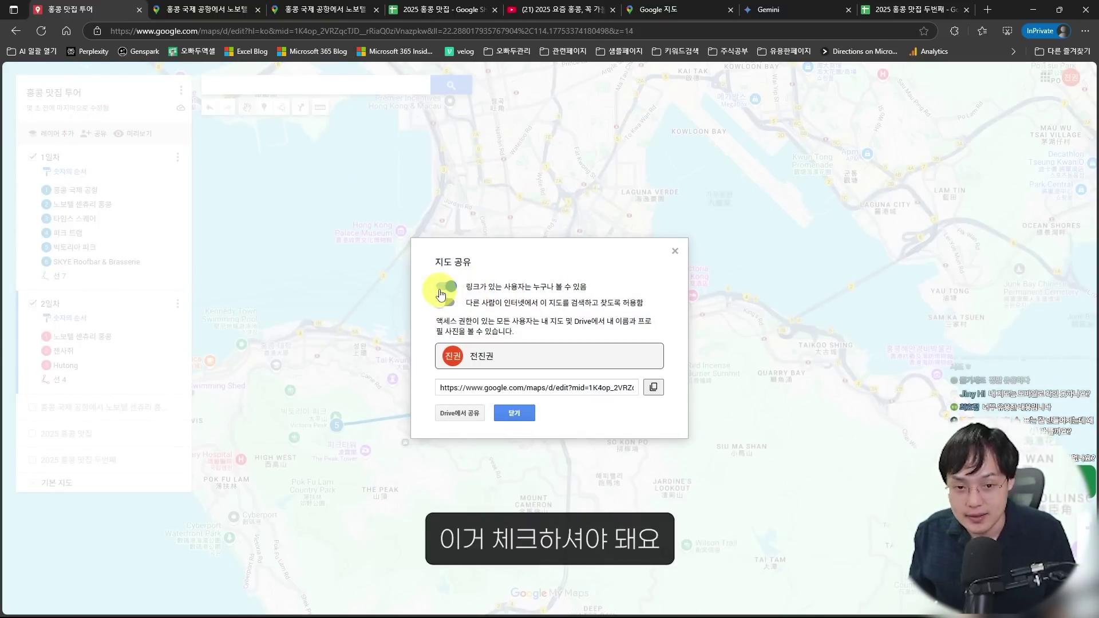
mouse_move(431, 274)
mouse_down()
mouse_move(602, 289)
mouse_move(622, 300)
mouse_up()
key(Escape)
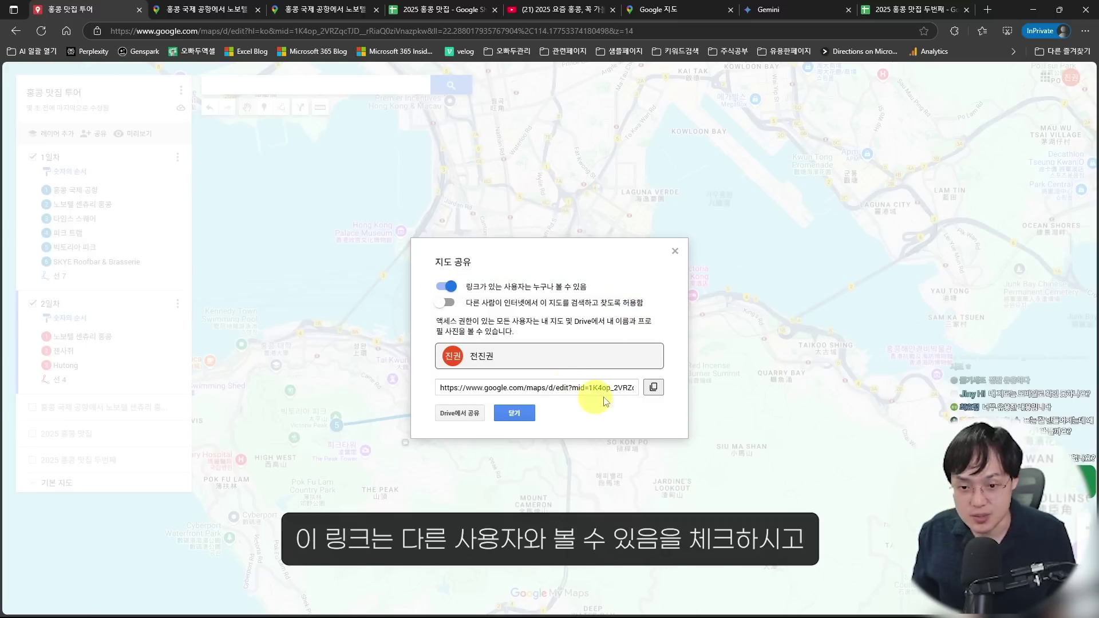
click(653, 390)
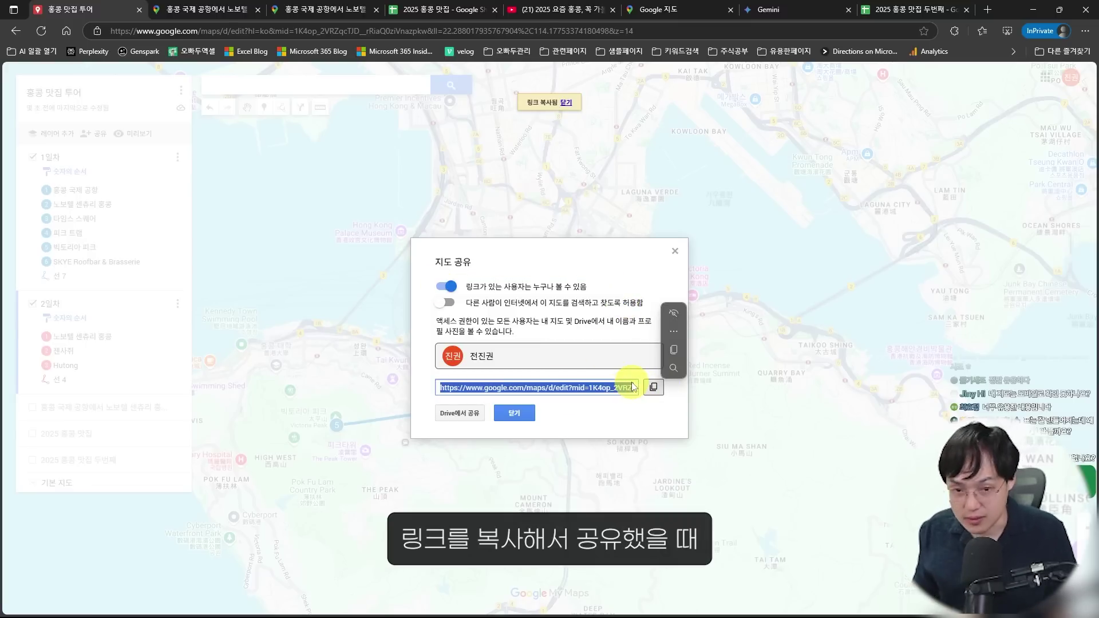
click(675, 251)
Open the options of the 홍콩 맛집 투어 map that include the default view setting.
click(181, 92)
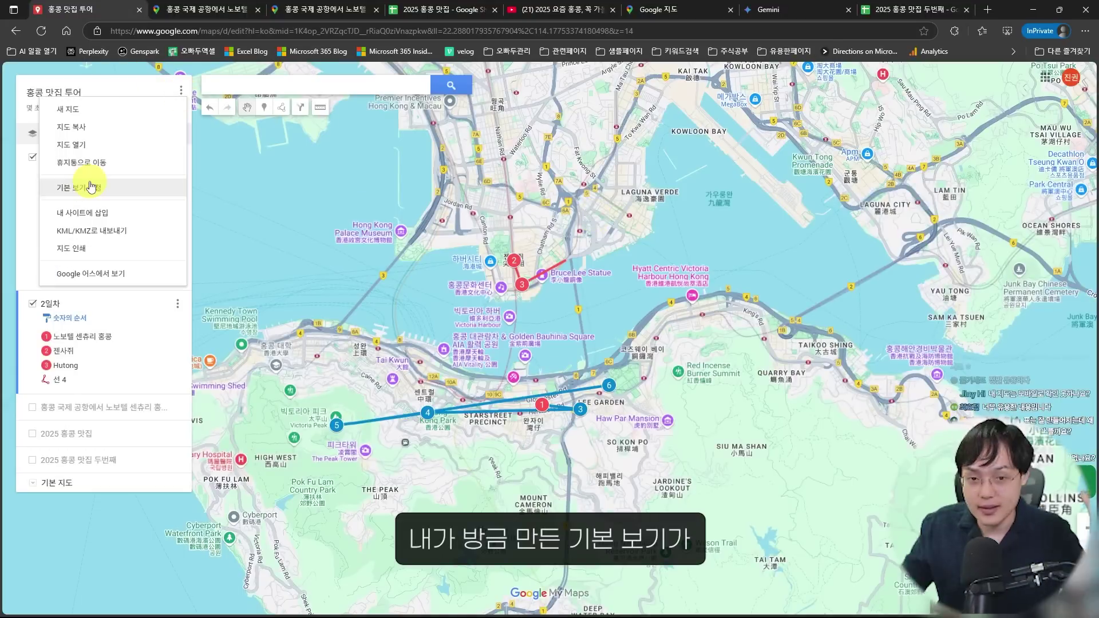